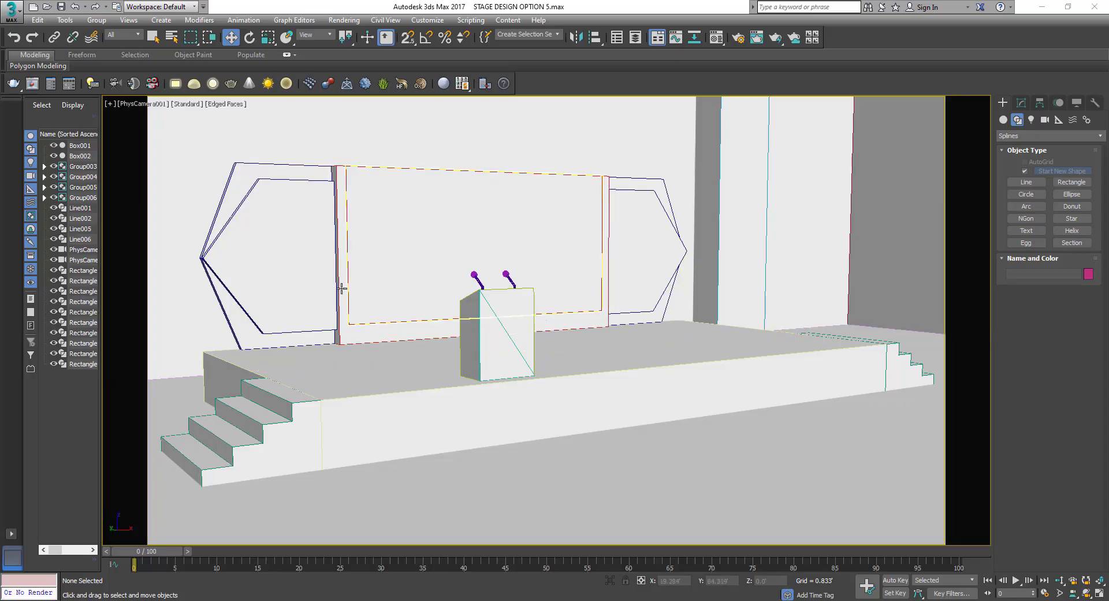
Select the physical camera from the viewport menu and delete it
click(148, 105)
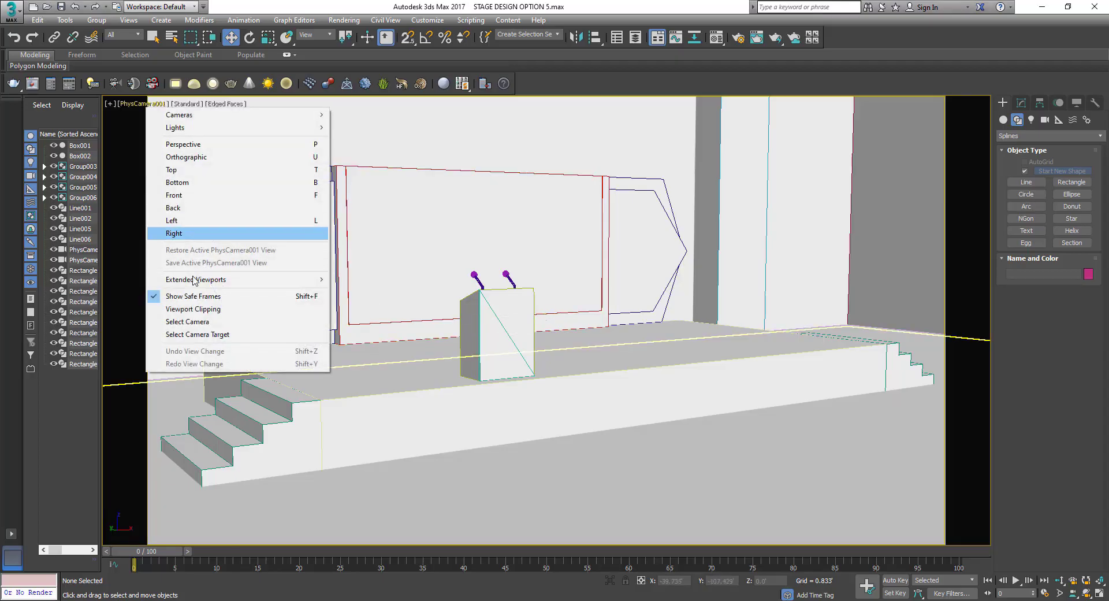
click(266, 321)
key(Delete)
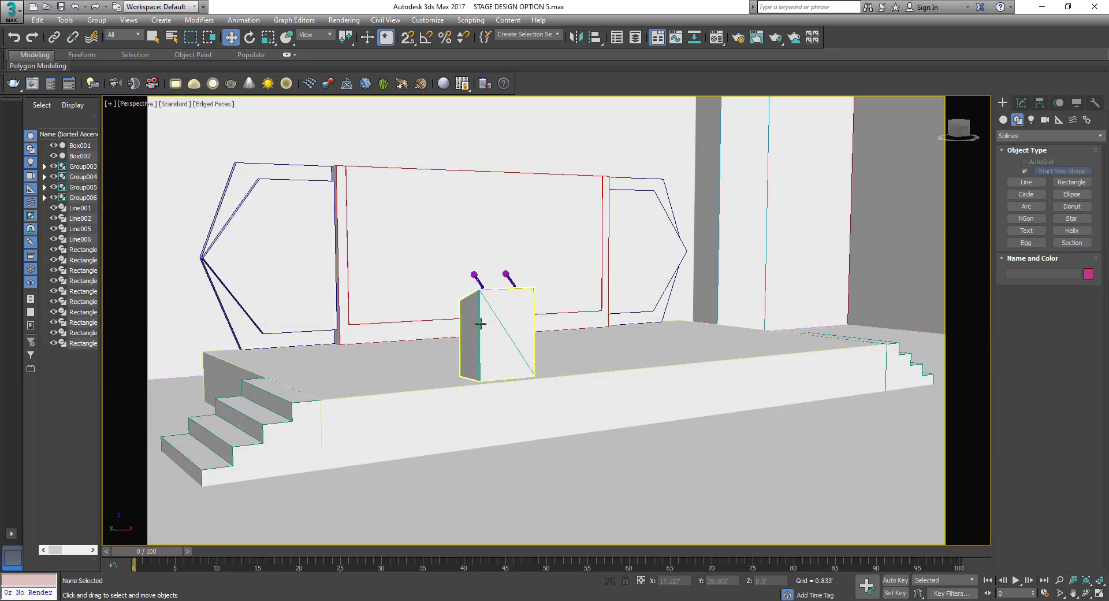
Zoom out and orbit around the stage room to reach an angled view of the stage
scroll(435, 312, down, 10)
mouse_move(468, 345)
alt+middle_down()
mouse_move(428, 349)
mouse_move(448, 349)
mouse_move(475, 380)
alt+middle_up()
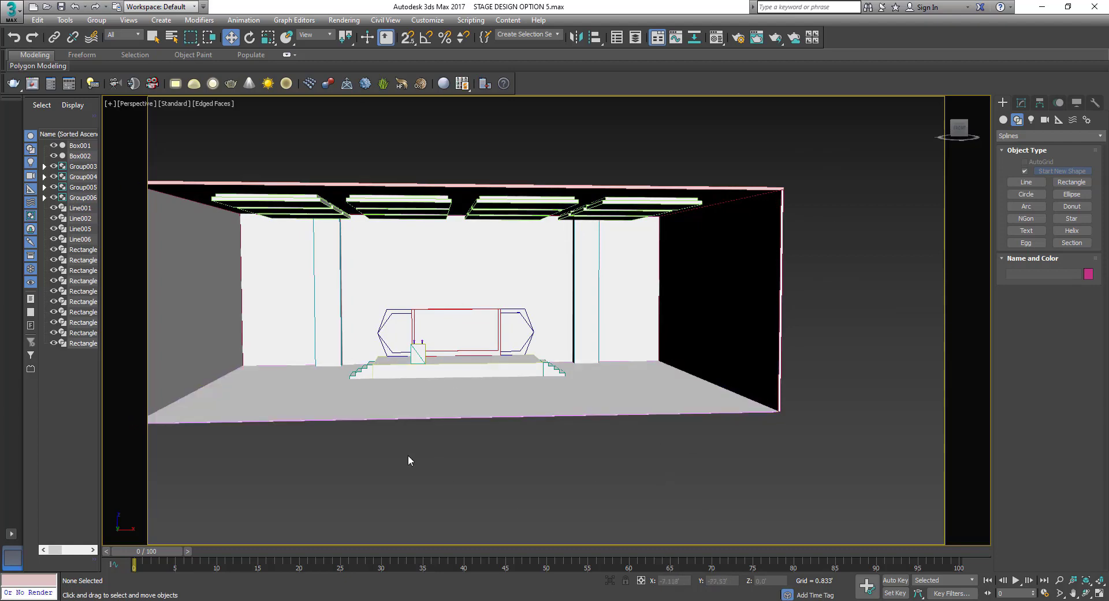
mouse_move(408, 460)
alt+middle_down()
mouse_move(523, 466)
mouse_move(499, 461)
mouse_move(495, 445)
alt+middle_up()
key(alt+z)
mouse_move(495, 444)
mouse_down()
mouse_move(402, 390)
mouse_move(404, 404)
mouse_up()
mouse_move(405, 405)
alt+middle_down()
mouse_move(549, 407)
mouse_move(515, 407)
mouse_move(465, 365)
alt+middle_up()
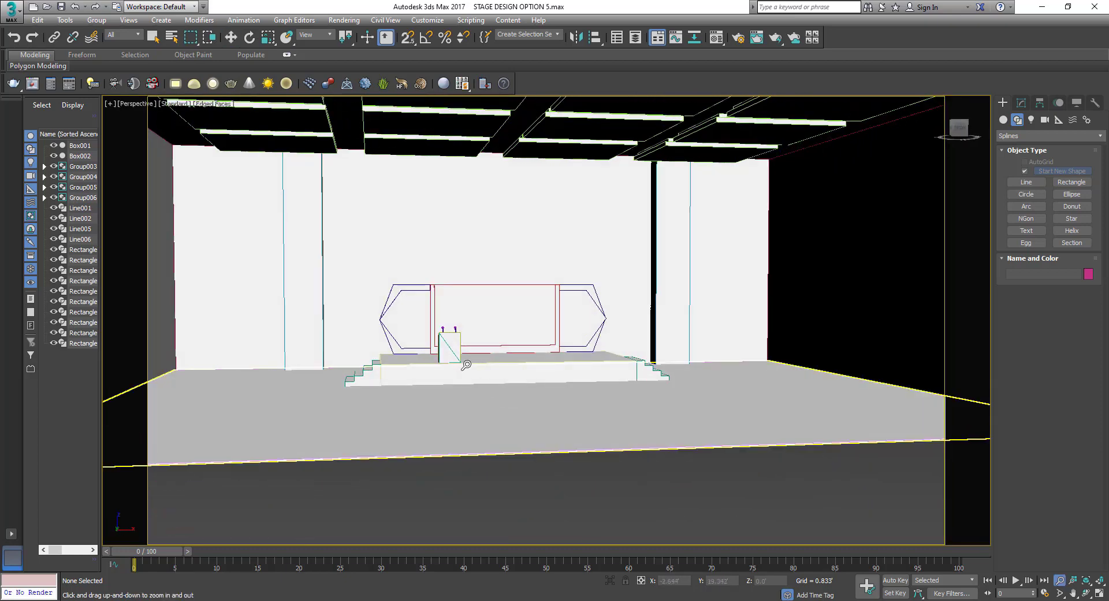
scroll(466, 365, up, 3)
key(w)
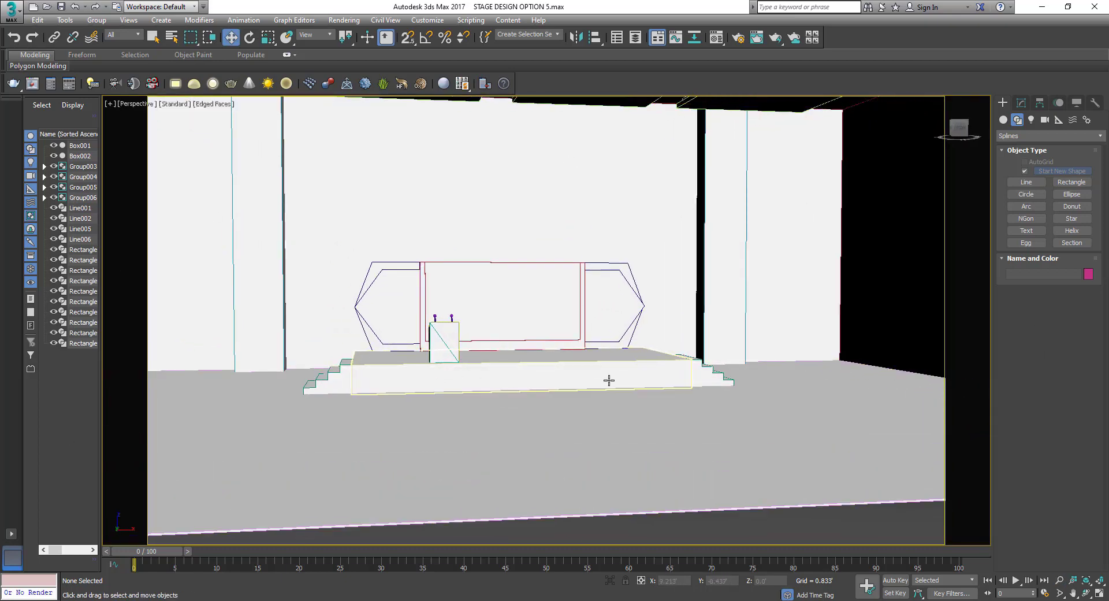
scroll(609, 380, down, 2)
mouse_move(584, 441)
alt+middle_down()
mouse_move(505, 443)
mouse_move(553, 433)
mouse_move(428, 426)
mouse_move(404, 449)
mouse_move(458, 468)
alt+middle_up()
scroll(428, 425, up, 2)
scroll(427, 444, up, 2)
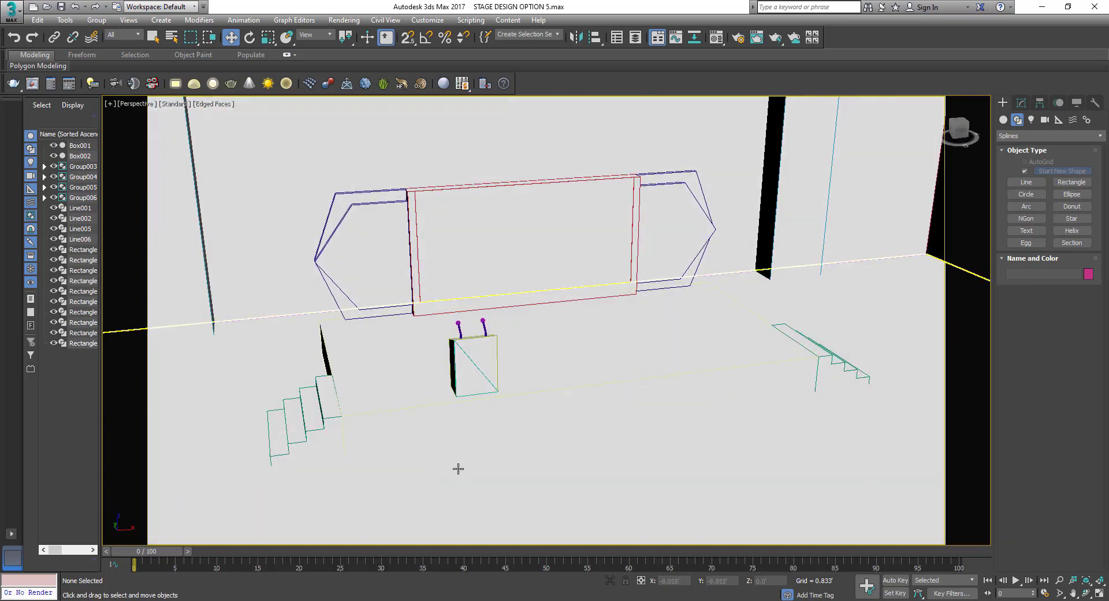
scroll(408, 316, down, 5)
mouse_move(397, 334)
alt+middle_down()
mouse_move(404, 329)
mouse_move(405, 367)
mouse_move(417, 325)
mouse_move(421, 359)
alt+middle_up()
scroll(389, 347, up, 5)
scroll(374, 338, up, 2)
Select the stage platform, then the left hexagon panel with the move tool
click(374, 338)
scroll(374, 338, down, 5)
scroll(405, 358, up, 5)
key(w)
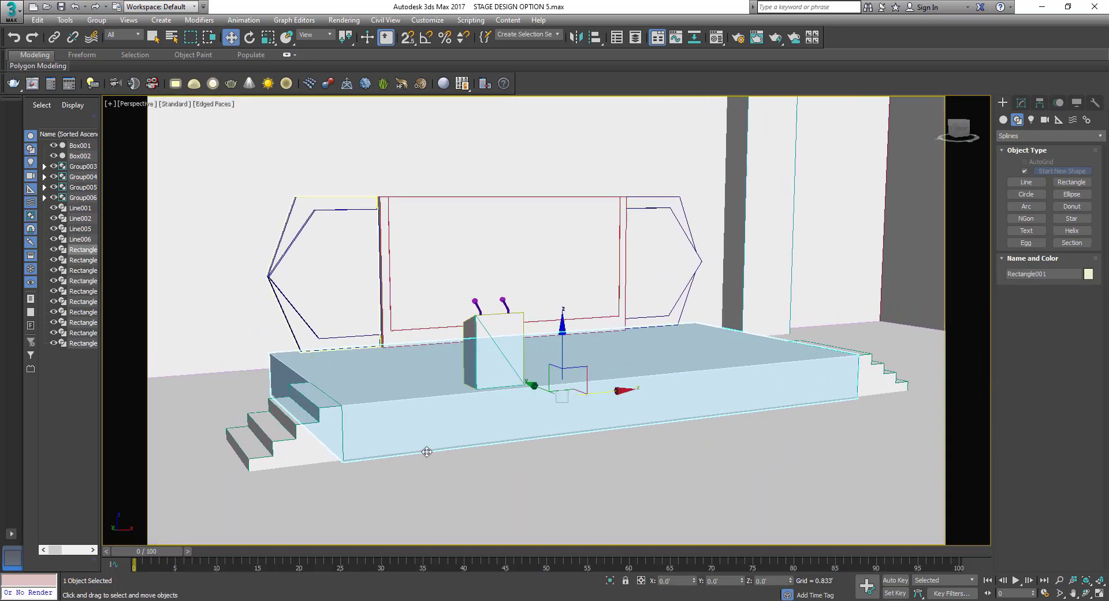
click(325, 260)
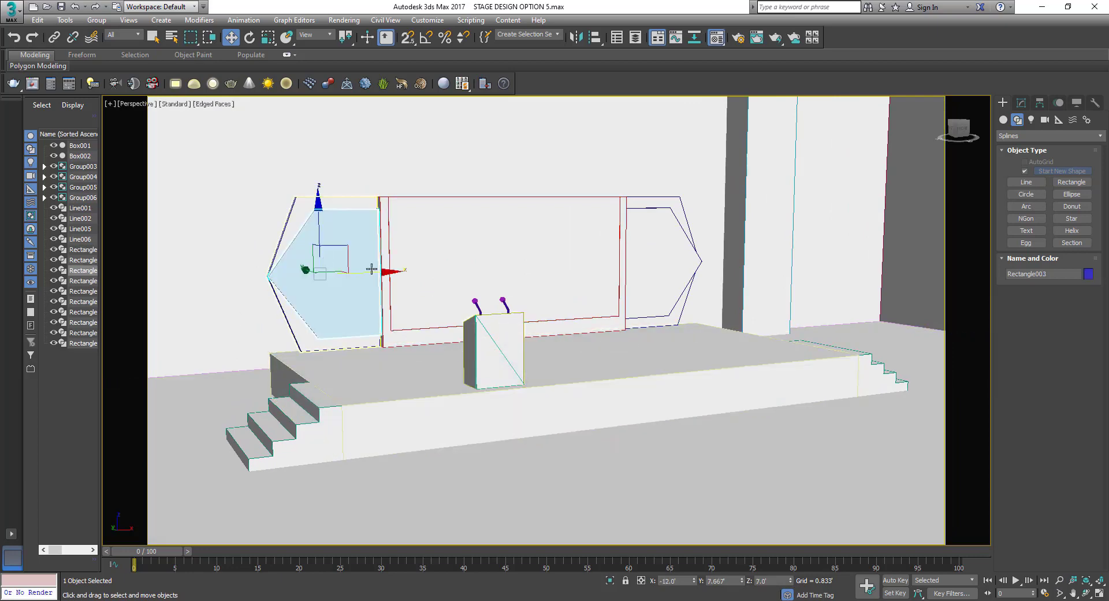
In the Material Editor, set the second material's diffuse colour to deep red (about 126,0,0)
key(m)
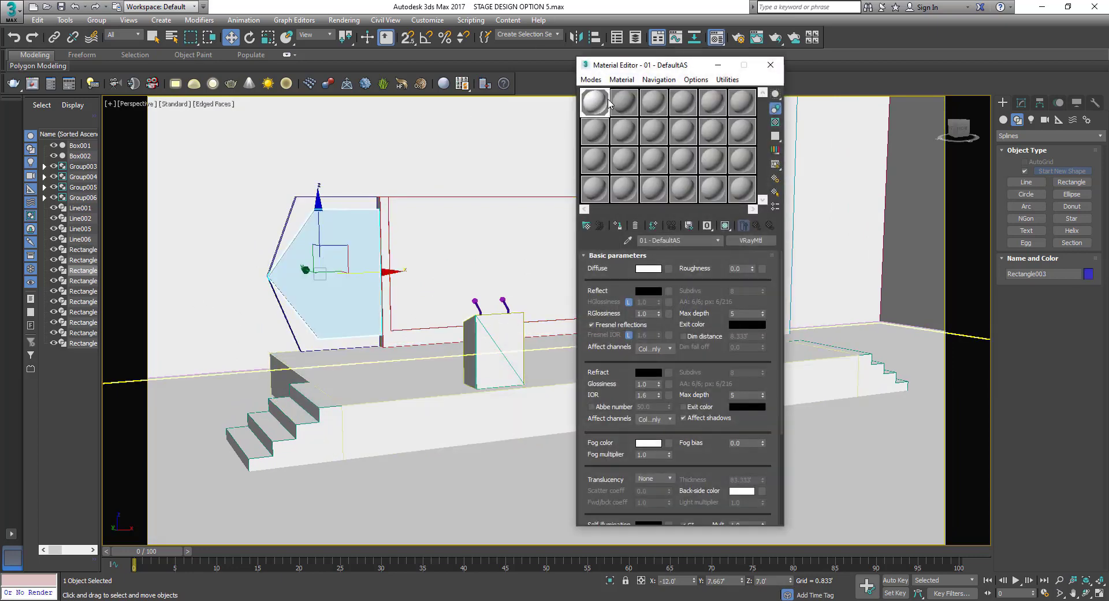
click(623, 104)
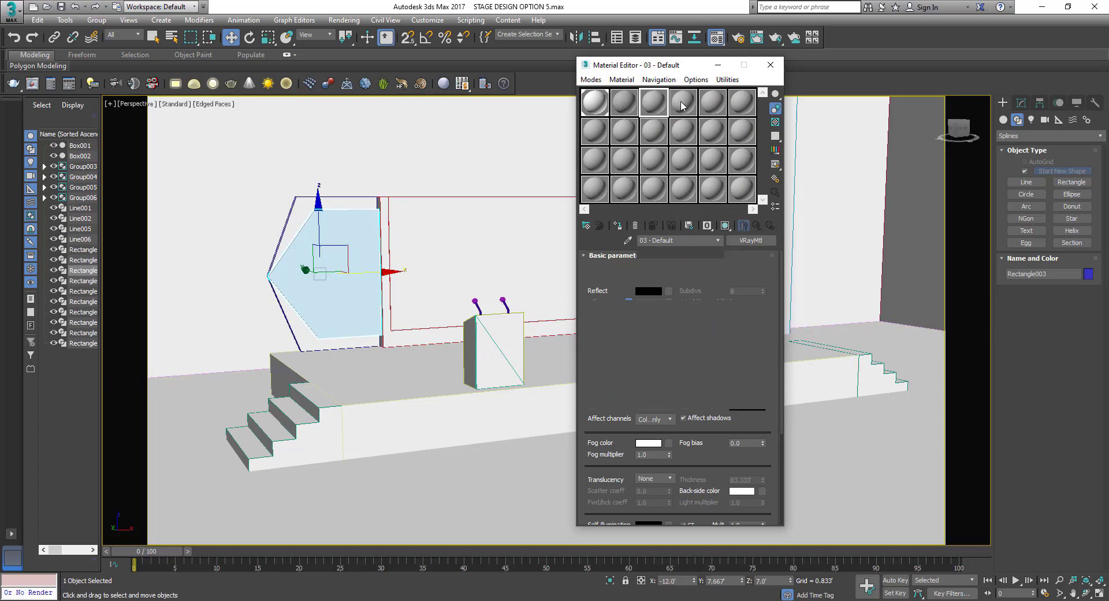
click(623, 105)
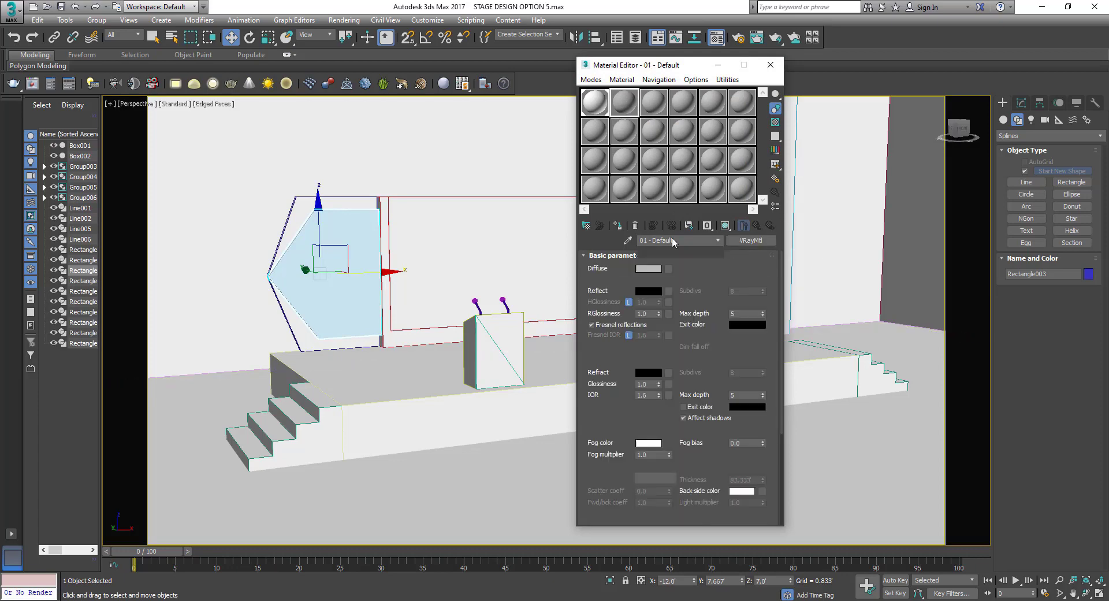
click(649, 268)
click(317, 81)
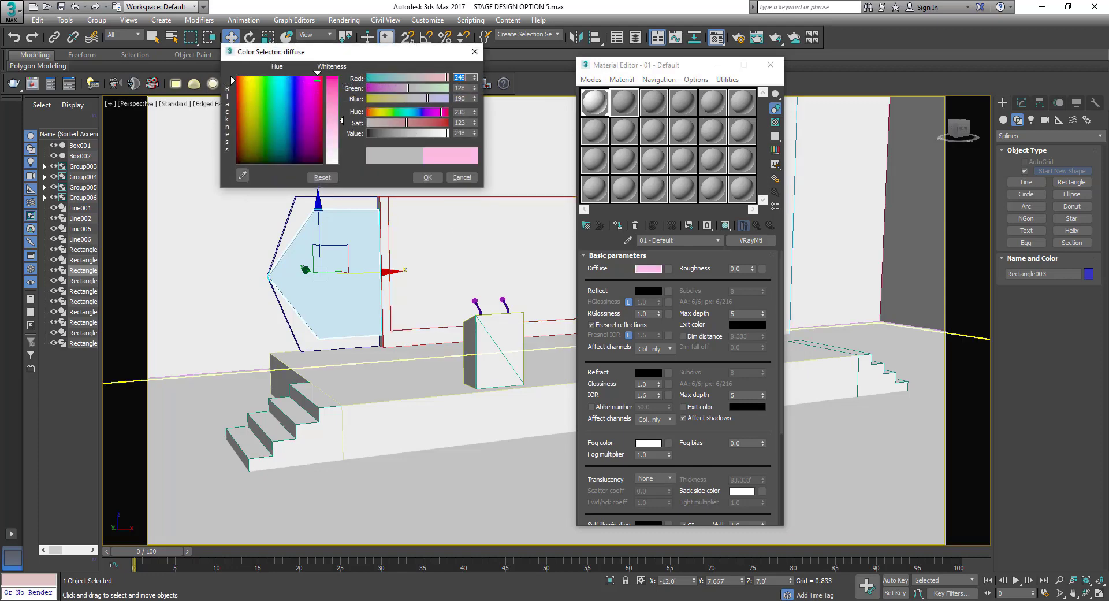
click(283, 78)
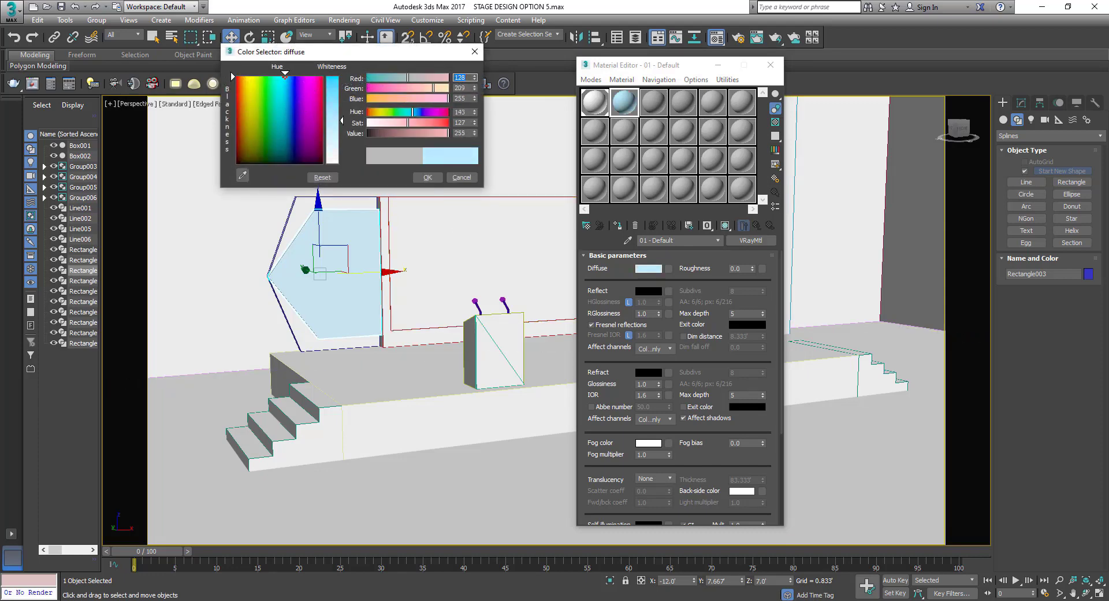
drag(285, 76, 331, 76)
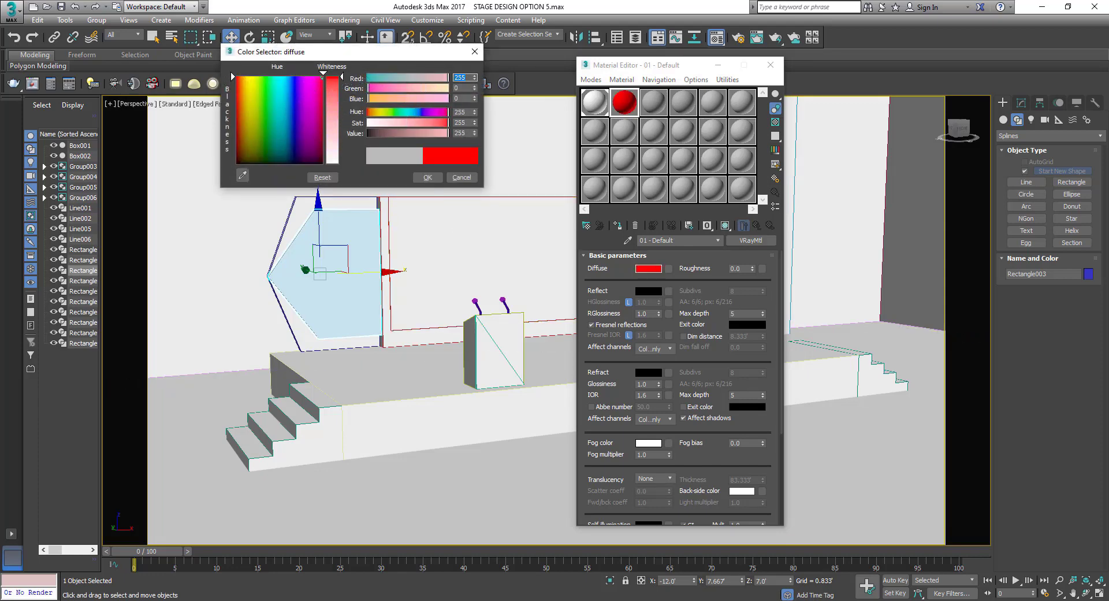
drag(447, 133, 407, 133)
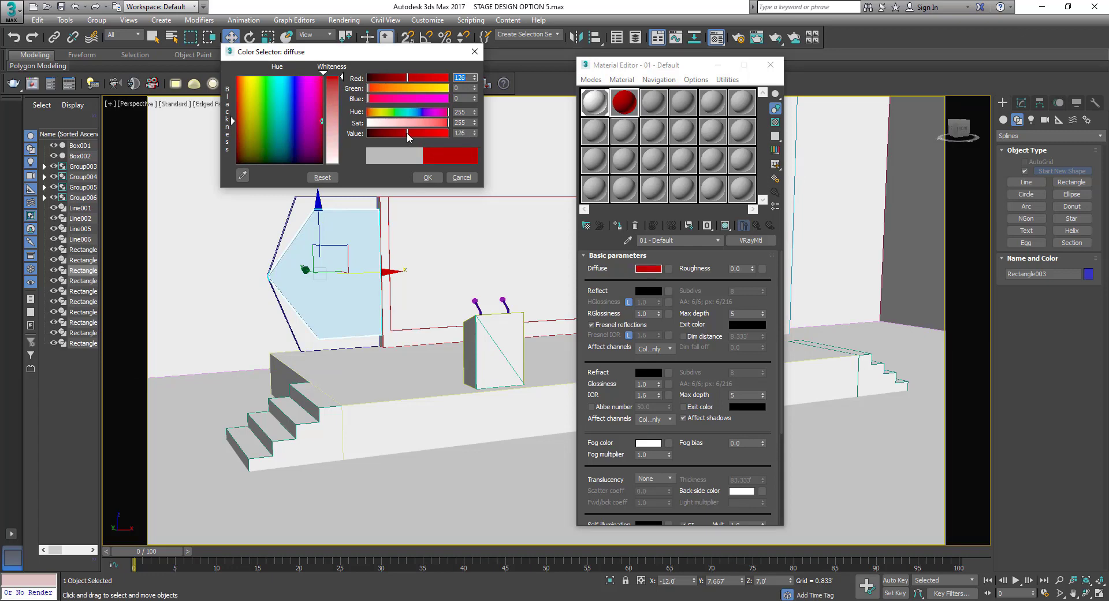
click(426, 178)
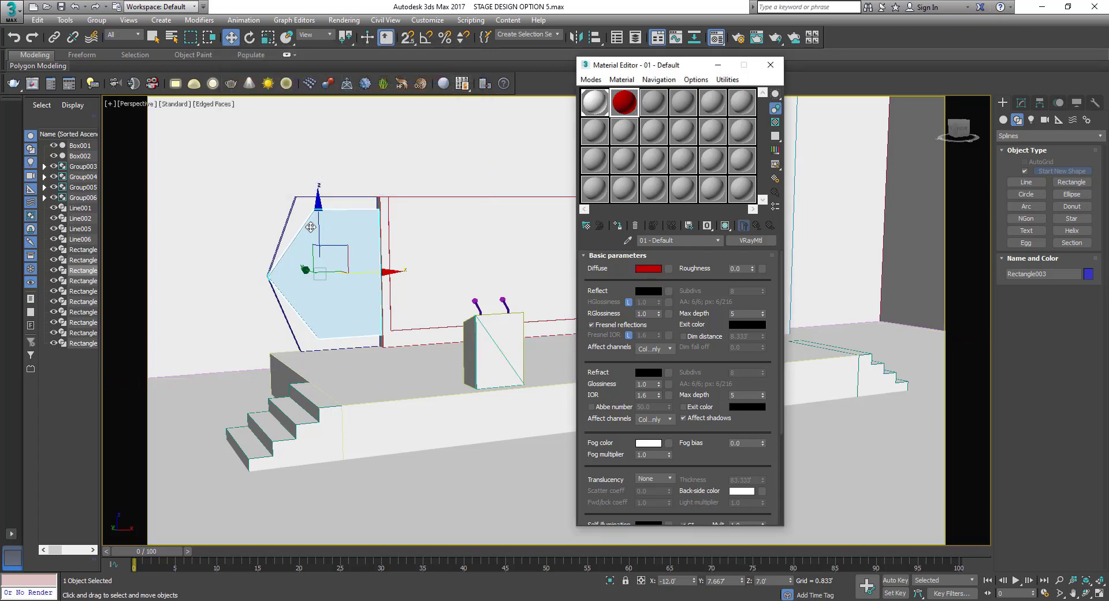
Assign the dark red material to the outer left hexagon frame and its inner panel
scroll(289, 194, up, 2)
click(291, 216)
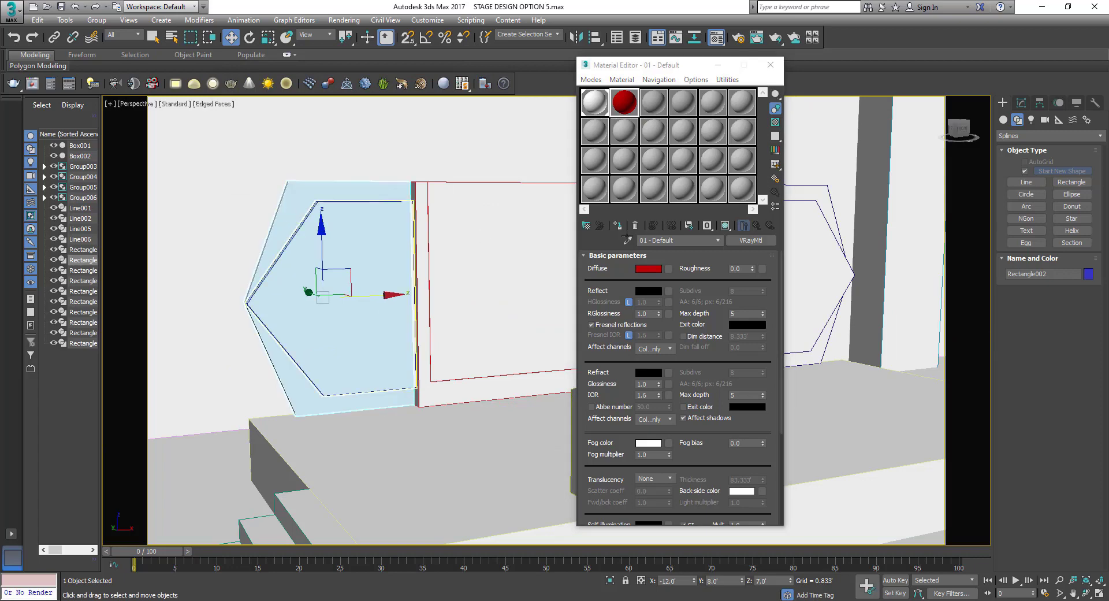
click(618, 225)
alt+middle_drag(268, 290, 299, 288)
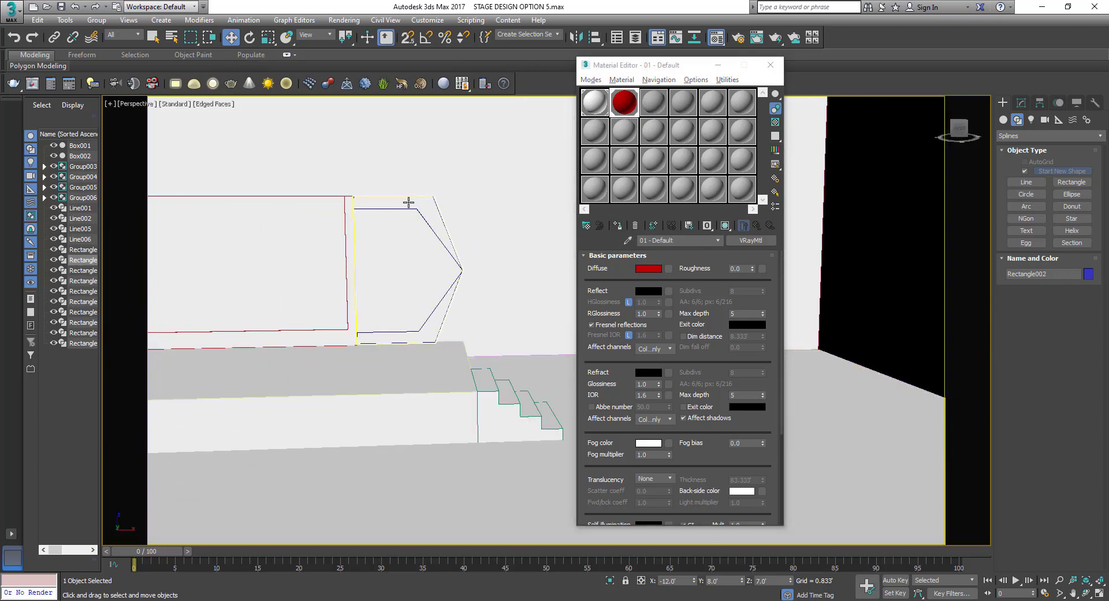
click(409, 204)
mouse_move(409, 204)
middle_down()
mouse_move(497, 264)
mouse_move(401, 302)
mouse_move(508, 268)
mouse_move(391, 332)
middle_up()
Select the remaining backdrop panel and the central screen, zooming to frame them
click(294, 334)
alt+middle_drag(293, 334, 315, 333)
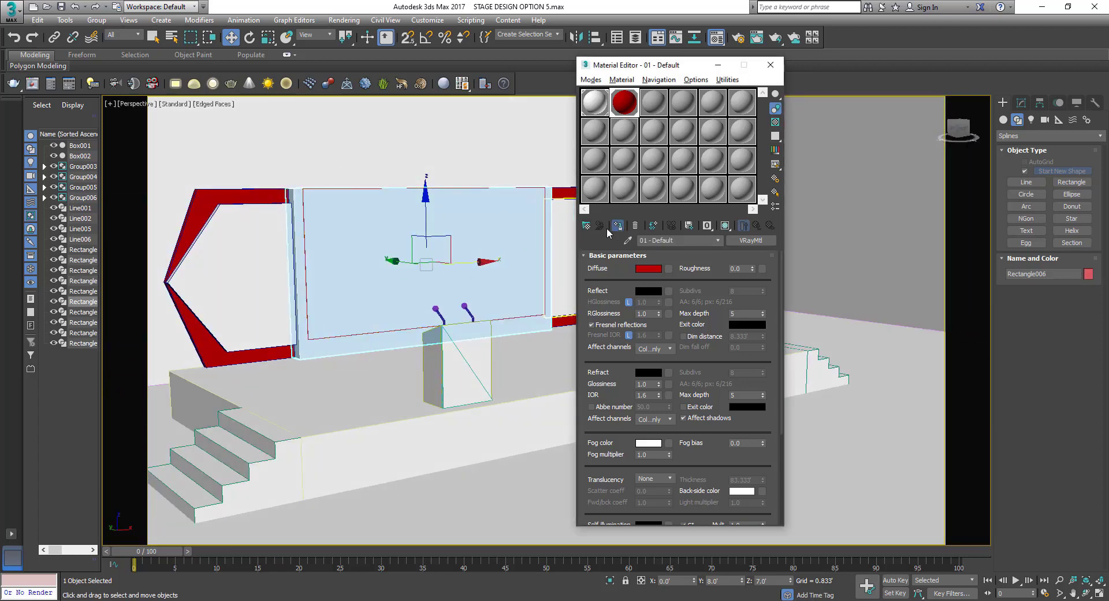
mouse_move(346, 164)
alt+middle_down()
mouse_move(329, 340)
mouse_move(424, 353)
mouse_move(448, 333)
mouse_move(272, 269)
alt+middle_up()
click(272, 269)
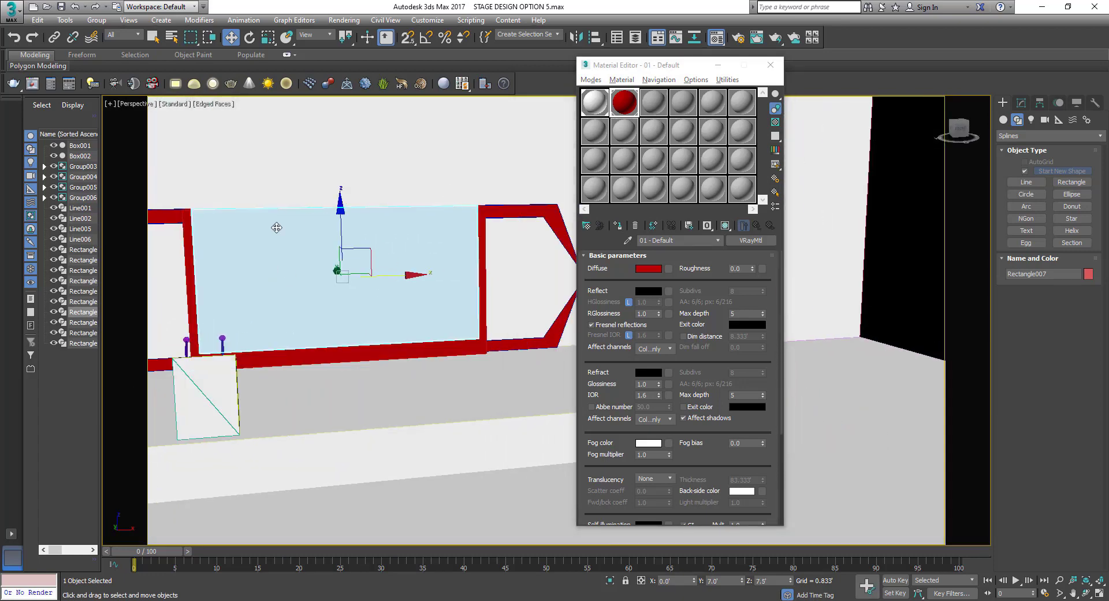
key(z)
alt+middle_drag(347, 316, 371, 302)
scroll(422, 351, down, 3)
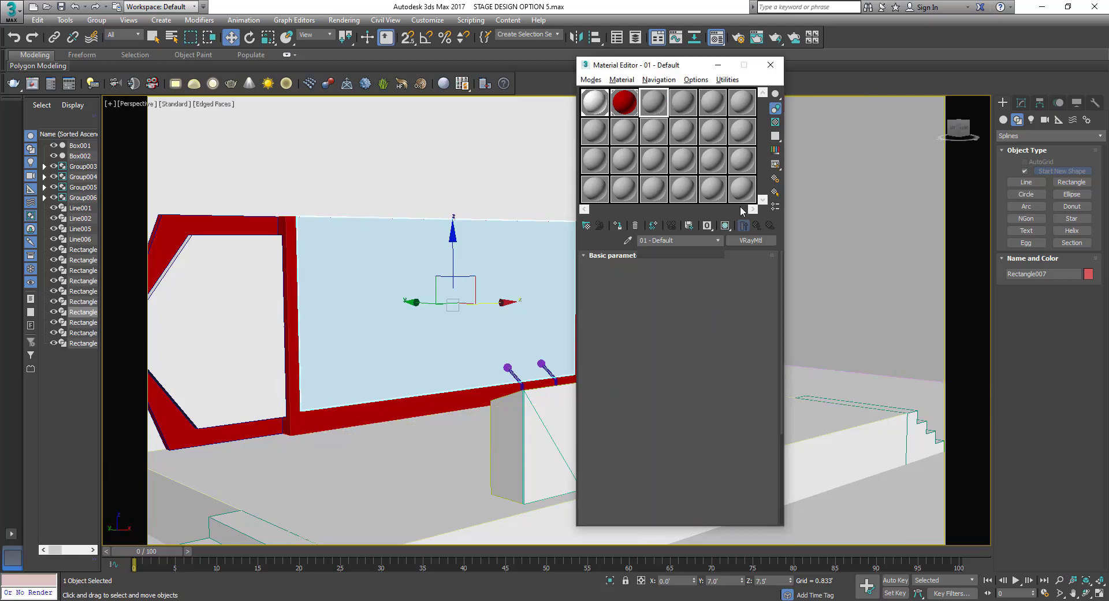
Change the third material to a VRayLightMtl using the backdrop 2.jpg bitmap as its colour
click(747, 240)
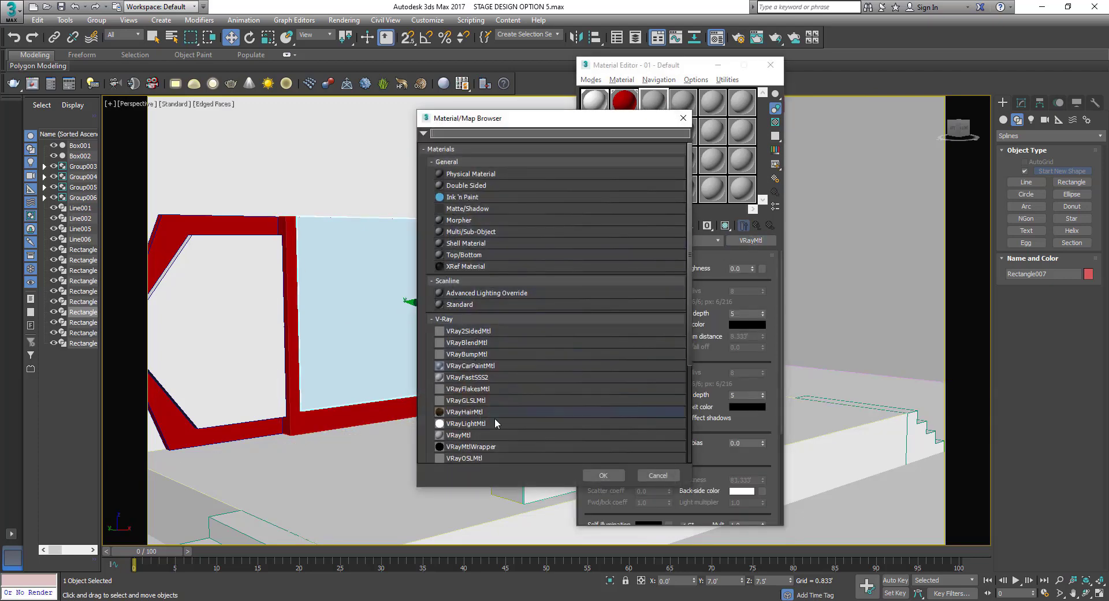
double_click(485, 424)
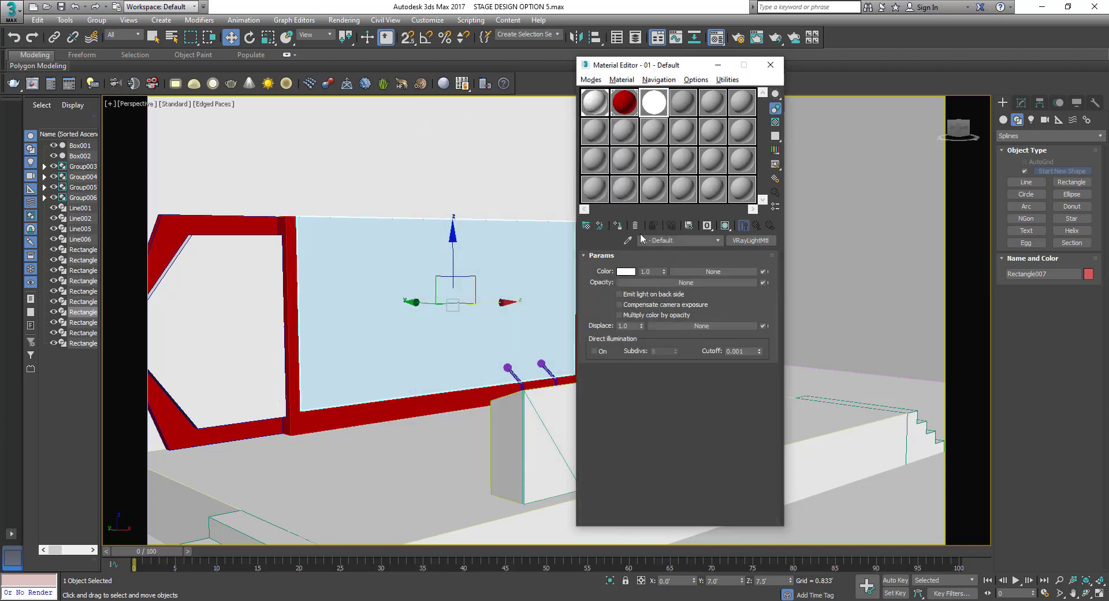
click(680, 271)
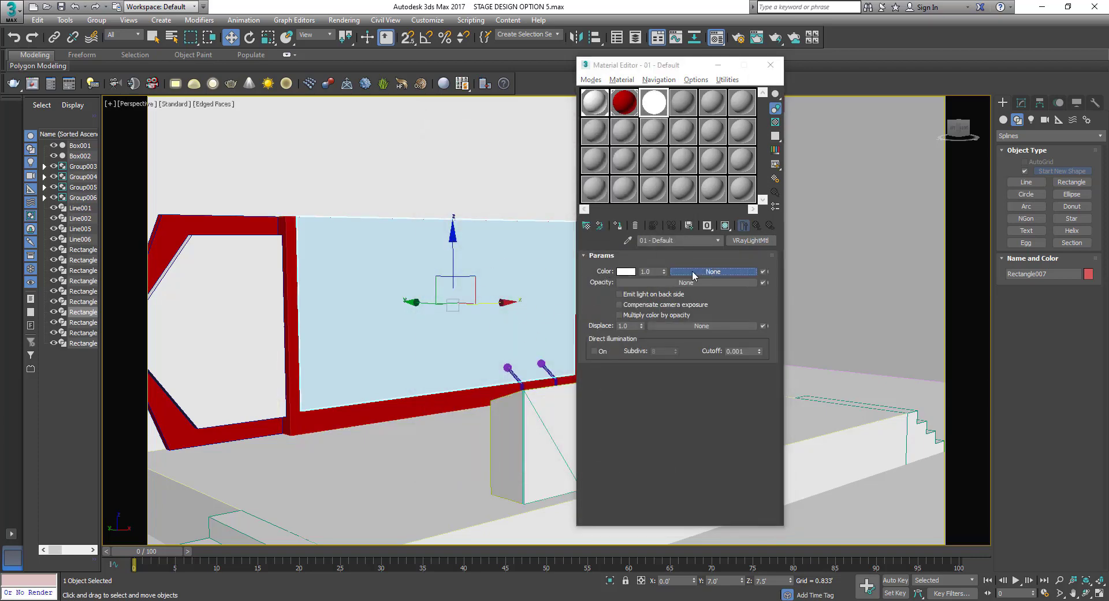
double_click(457, 174)
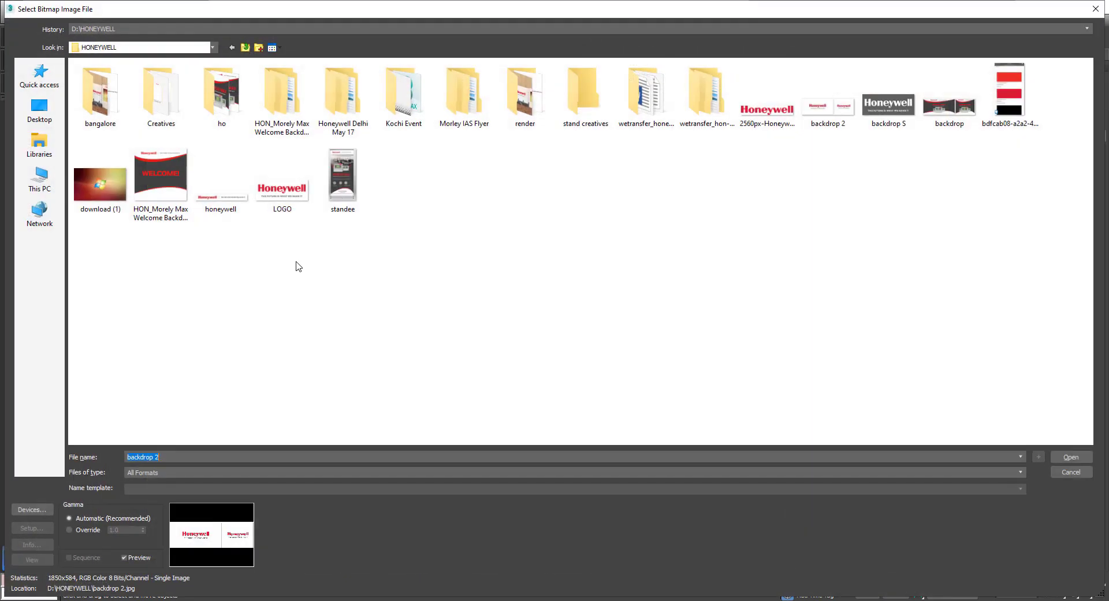
double_click(820, 115)
drag(725, 426, 679, 374)
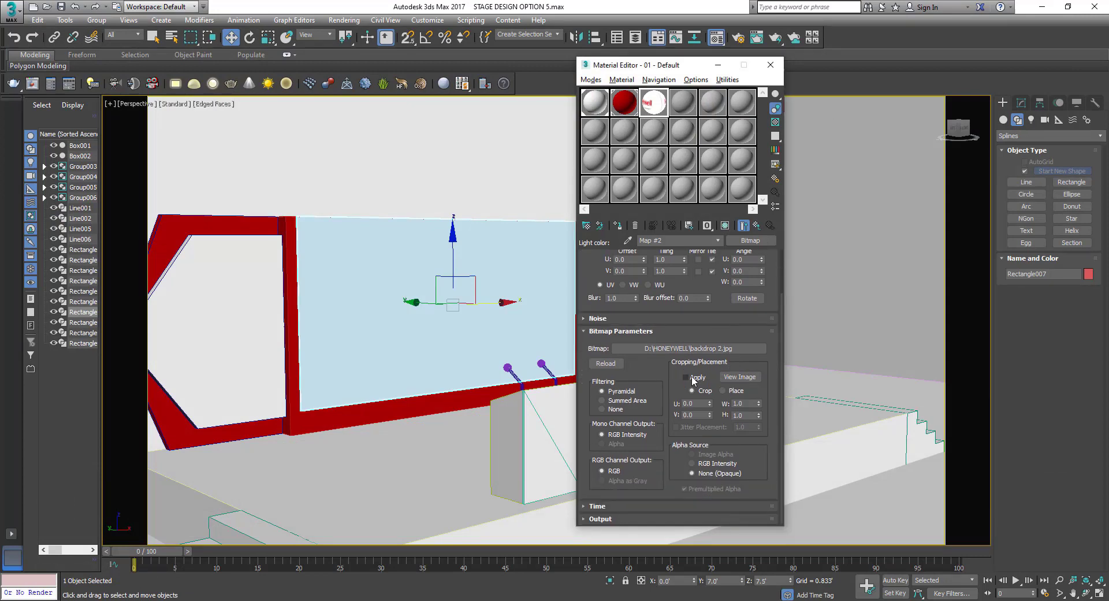
Crop the backdrop 2.jpg bitmap down to the left Honeywell panel
click(729, 377)
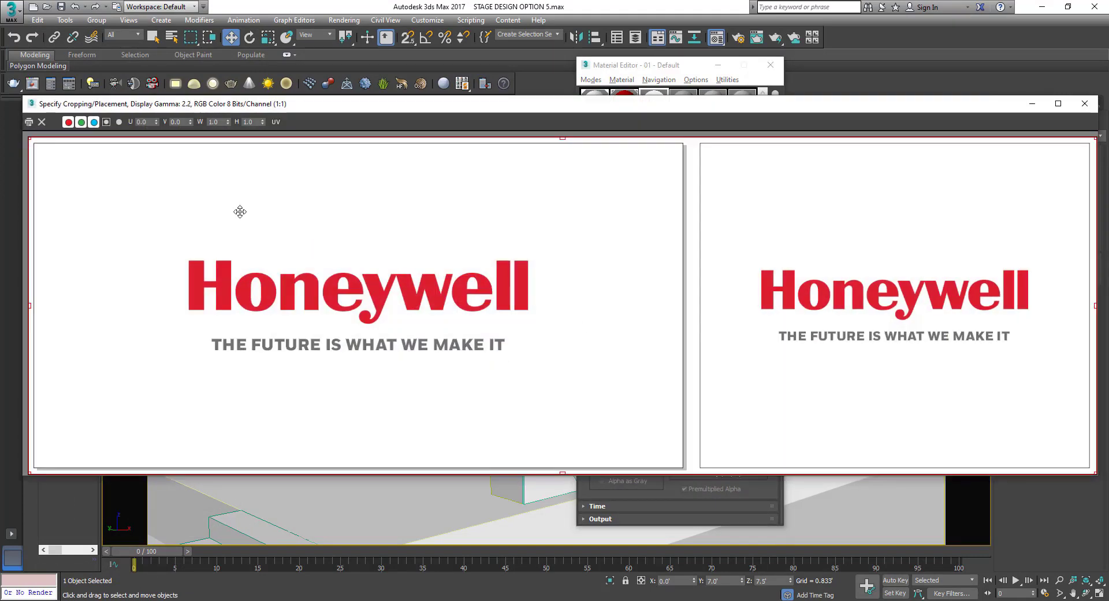
drag(31, 141, 38, 147)
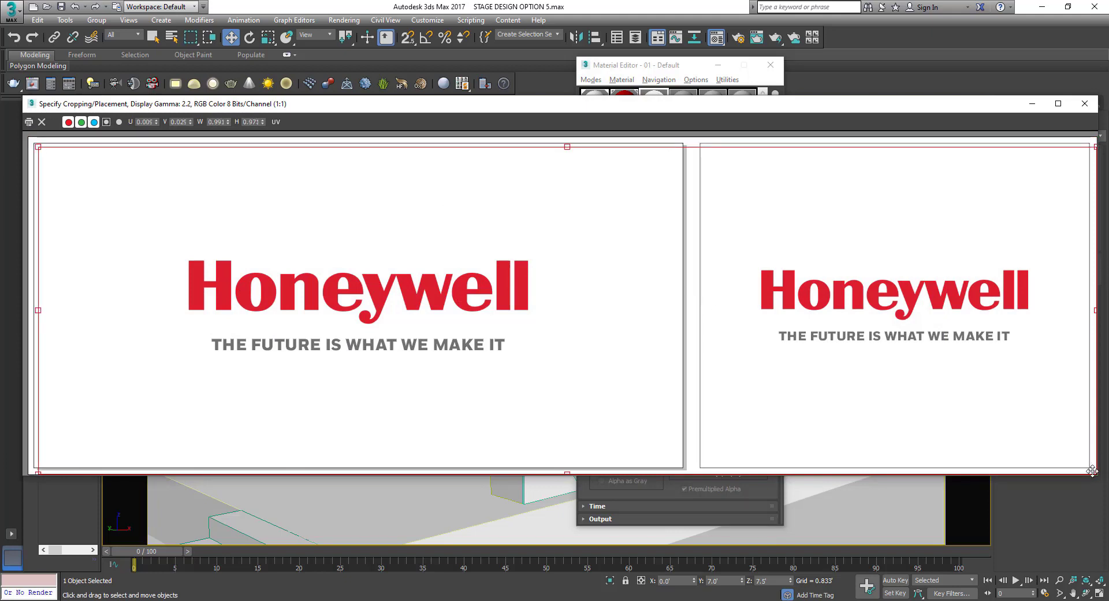
drag(1095, 473, 678, 464)
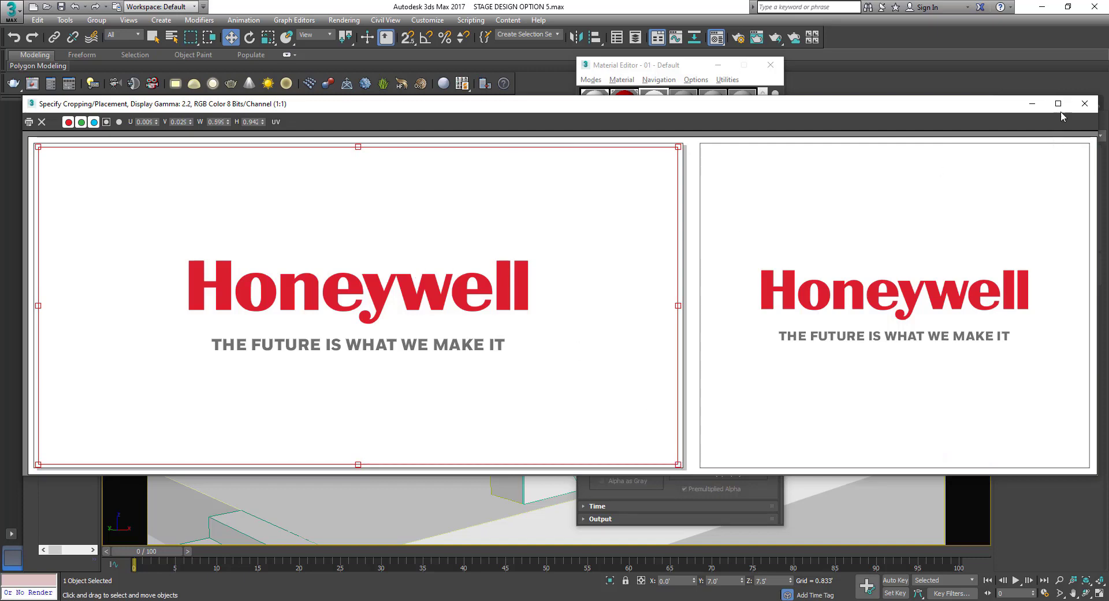
click(1082, 108)
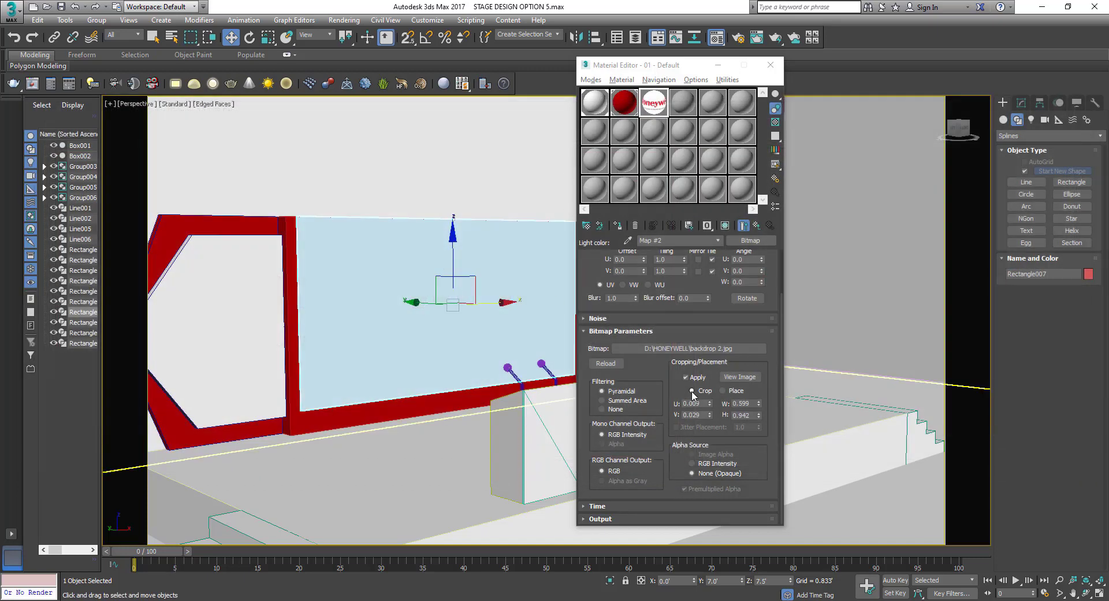
Assign the material to the central screen as a new material named LED WALL, shown in the viewport
click(620, 227)
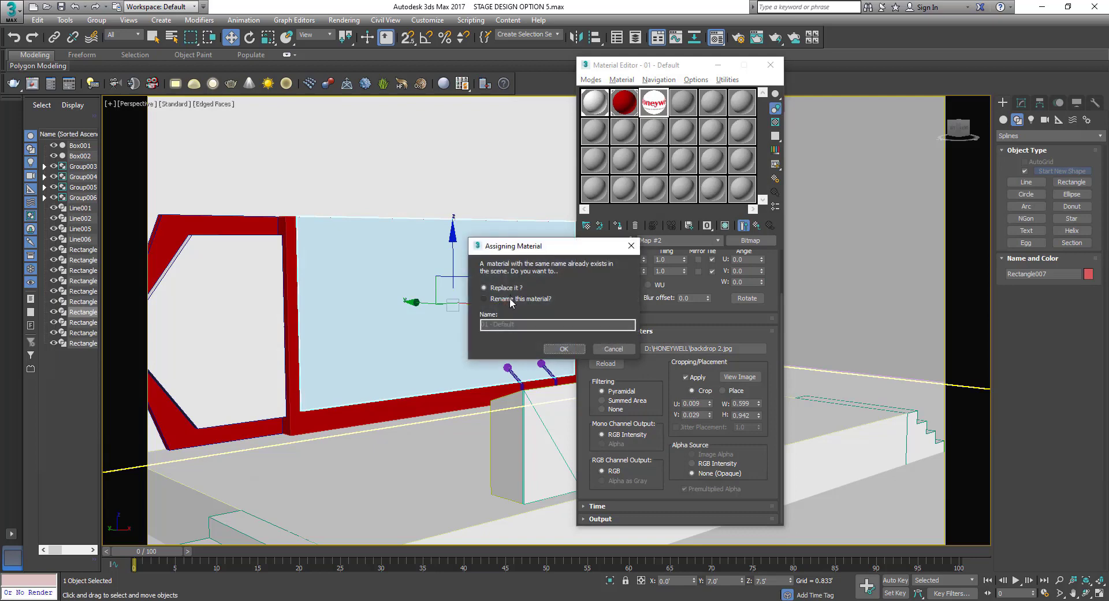
click(509, 299)
text(LED WALL)
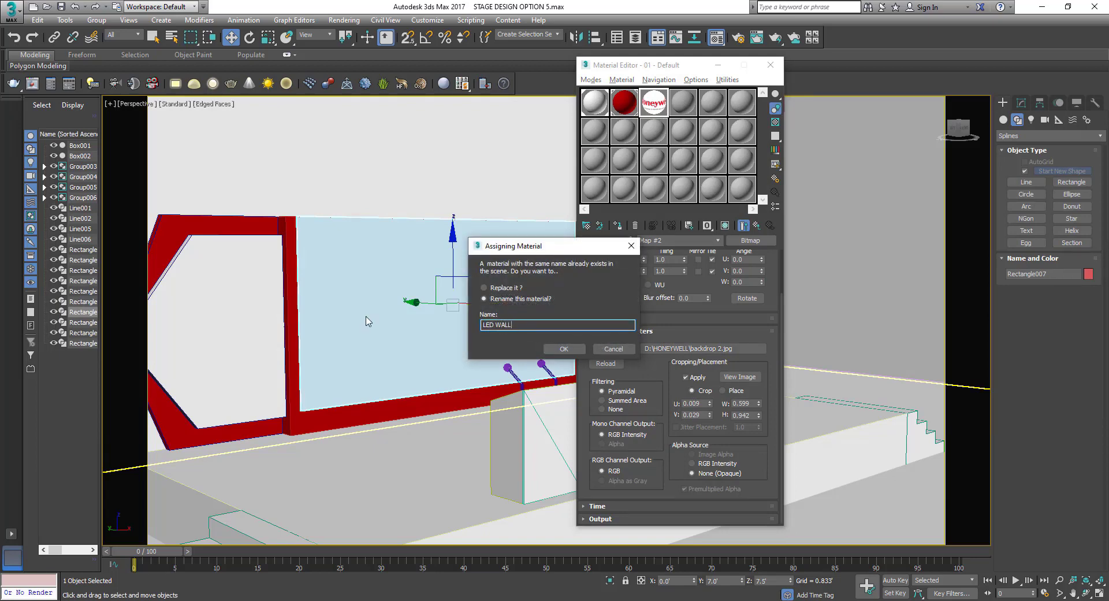
key(Return)
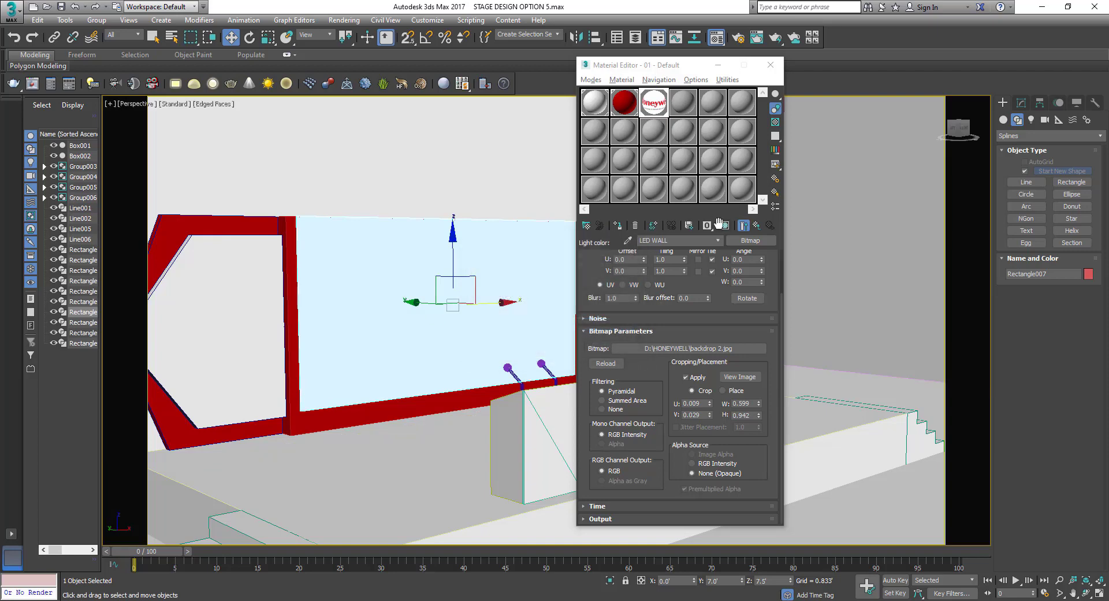
click(725, 226)
click(757, 226)
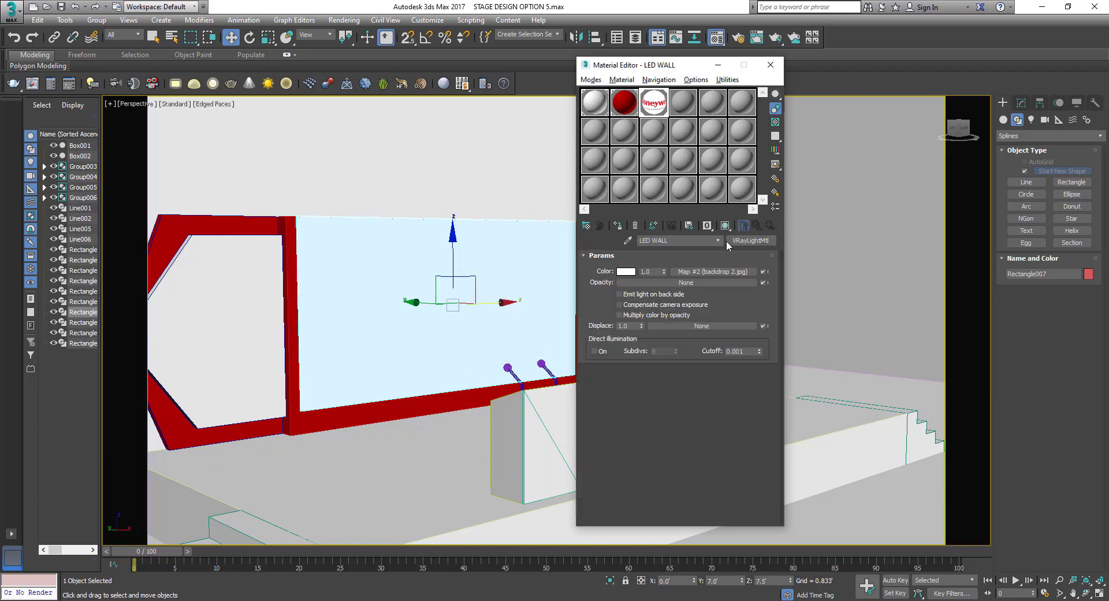
Add a UVW Map modifier to the LED wall with Box projection
click(1022, 103)
click(1039, 137)
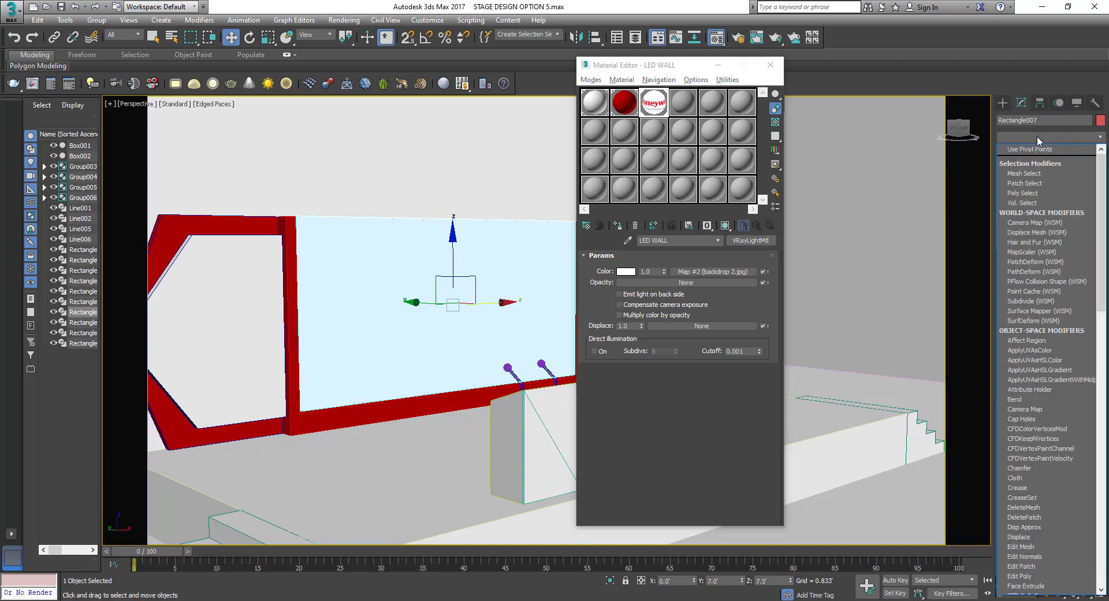
text(uvw)
key(Return)
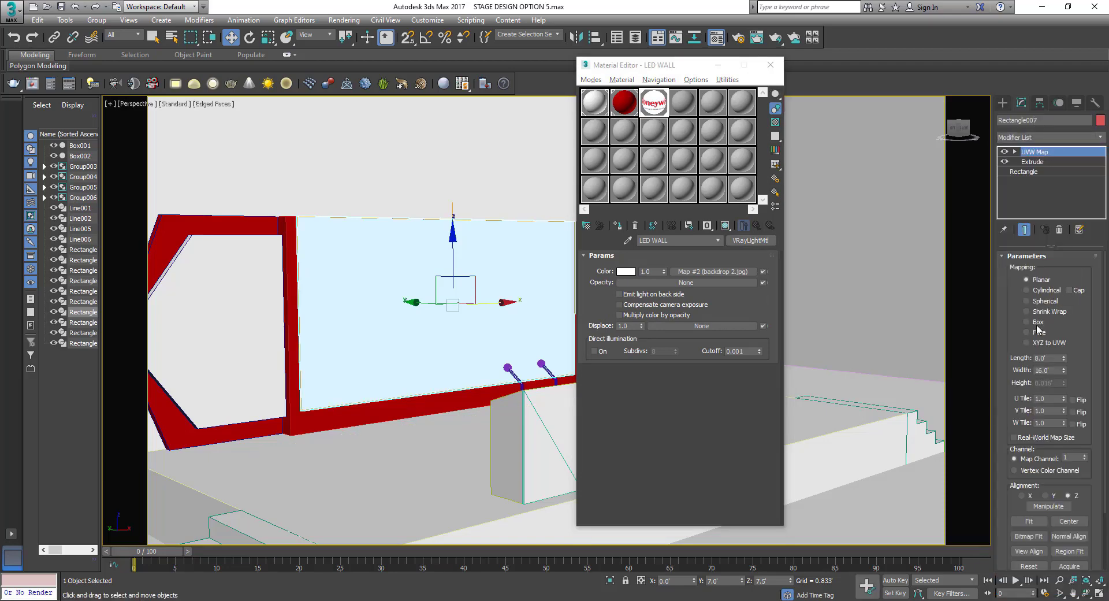
click(1038, 322)
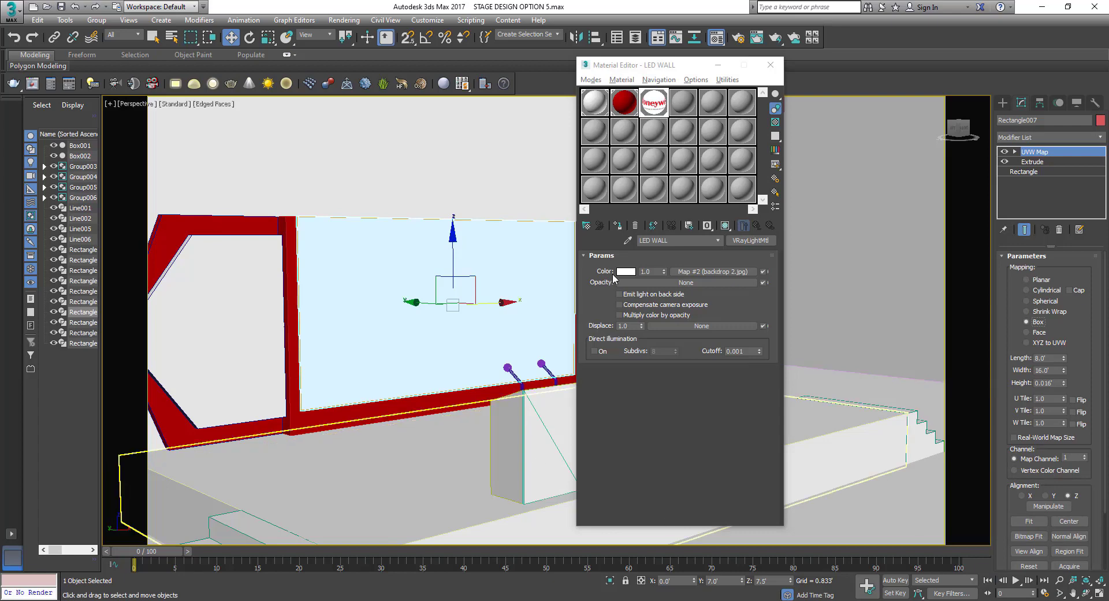
Set the wall's colour multiplier to 1.5 and show the Honeywell texture in the viewport
drag(660, 274, 599, 270)
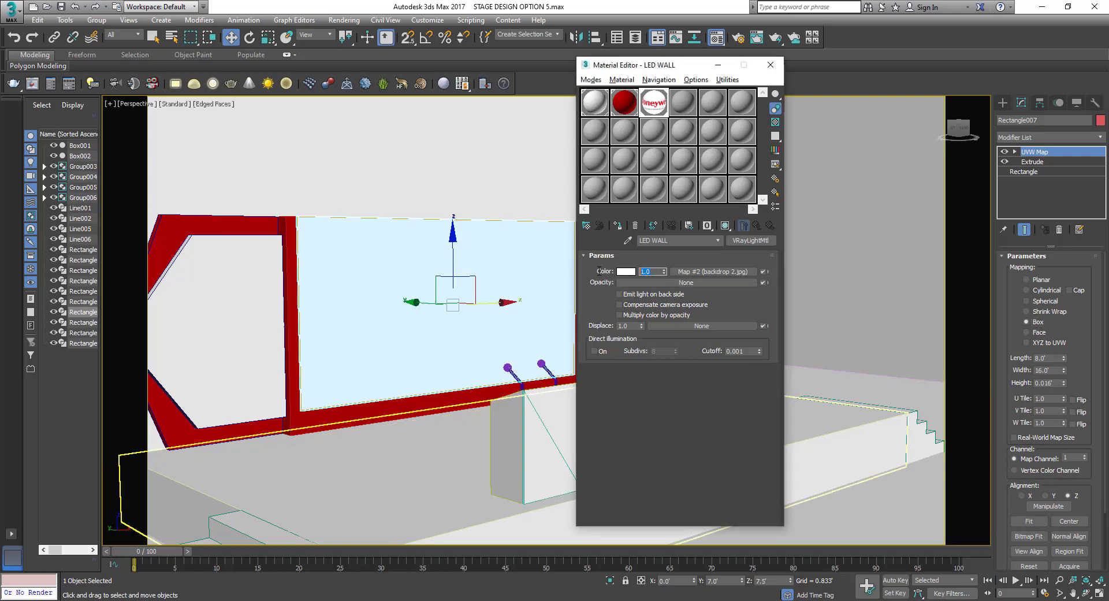
click(725, 226)
click(726, 226)
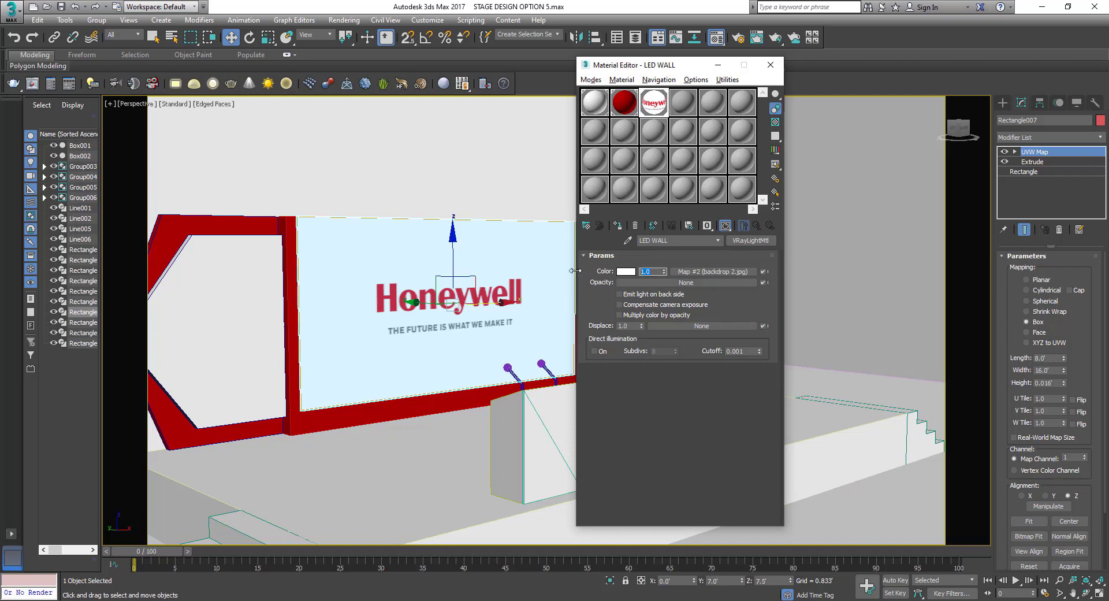
text(1.5)
alt+middle_drag(376, 349, 398, 372)
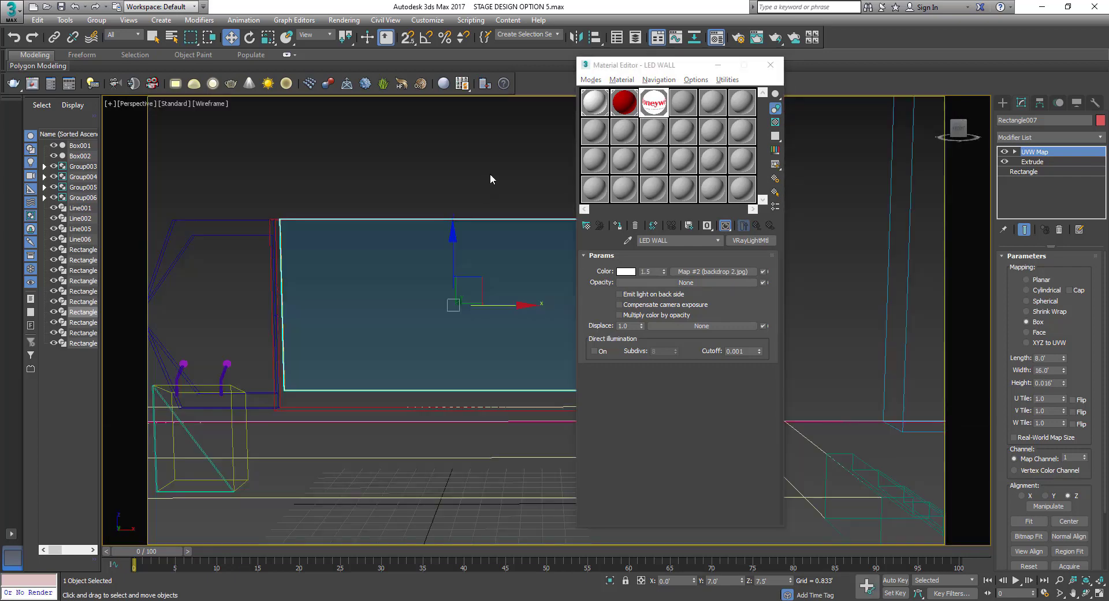
click(490, 171)
scroll(405, 289, down, 4)
scroll(415, 365, down, 2)
Assign the white 01 - DefaultAS VRayMtl to the frame around the LED screen
key(m)
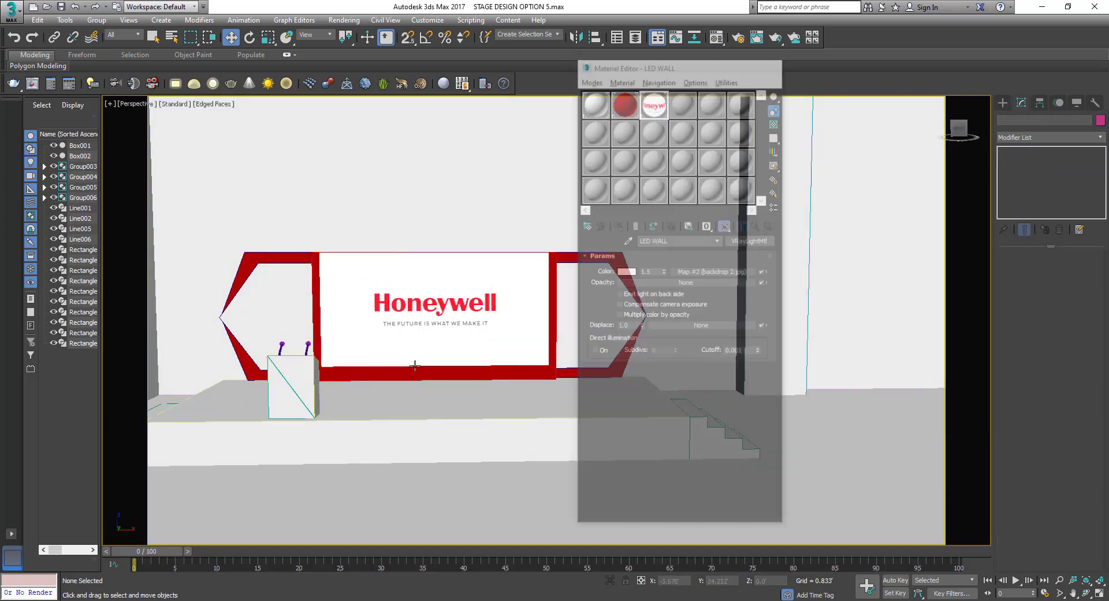
mouse_move(510, 401)
alt+middle_down()
mouse_move(488, 404)
mouse_move(564, 404)
mouse_move(537, 404)
mouse_move(508, 378)
alt+middle_up()
click(512, 378)
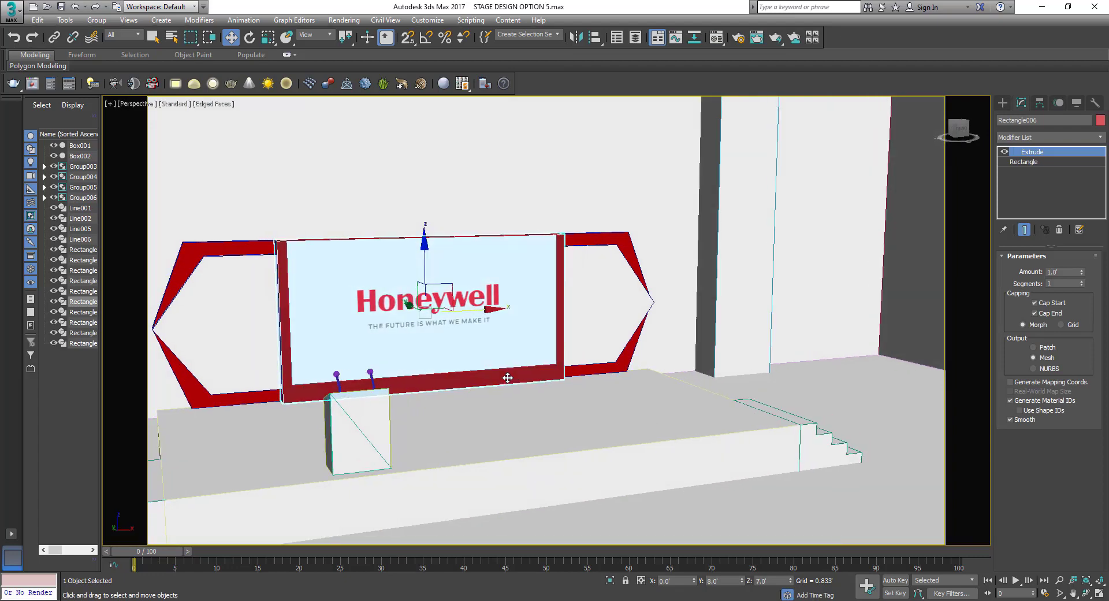
key(m)
click(597, 109)
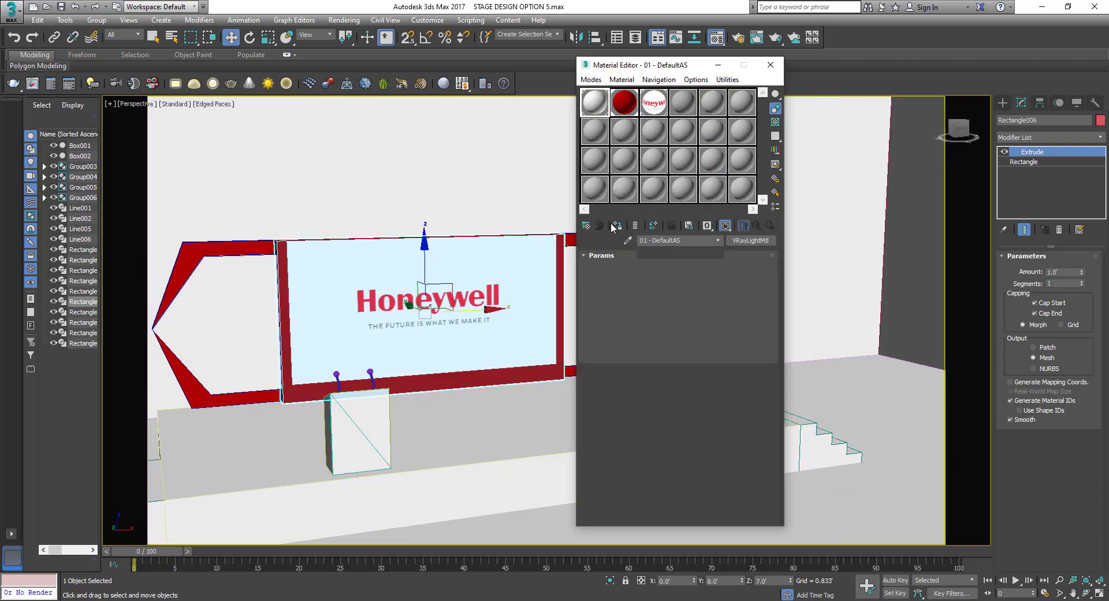
key(m)
key(m)
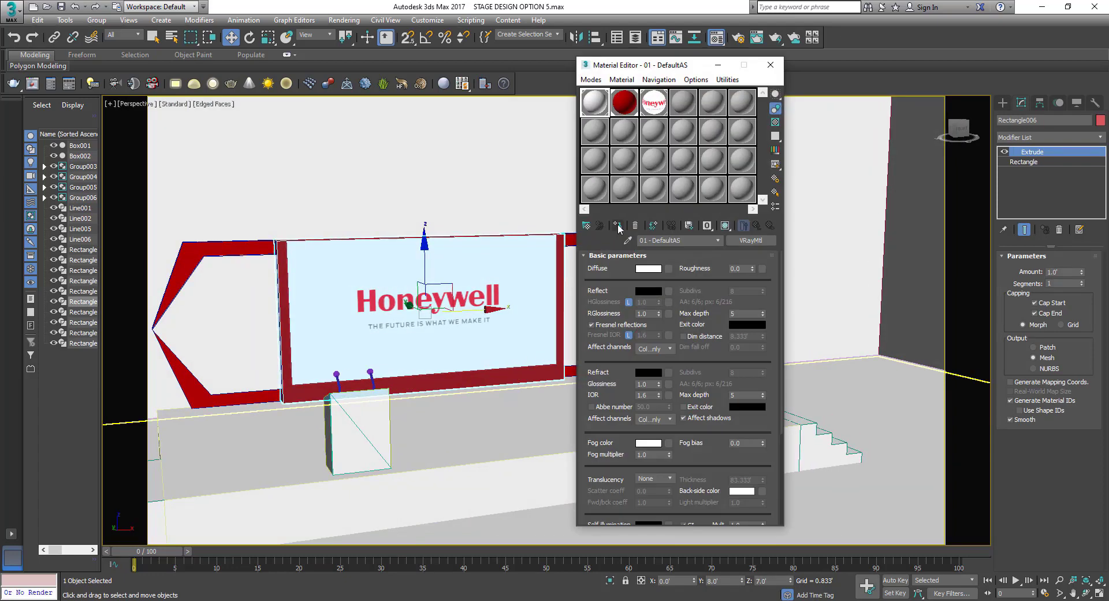
click(619, 229)
key(m)
Select the right hexagon panel and switch to a wireframe Front view
key(F3)
click(493, 191)
key(F3)
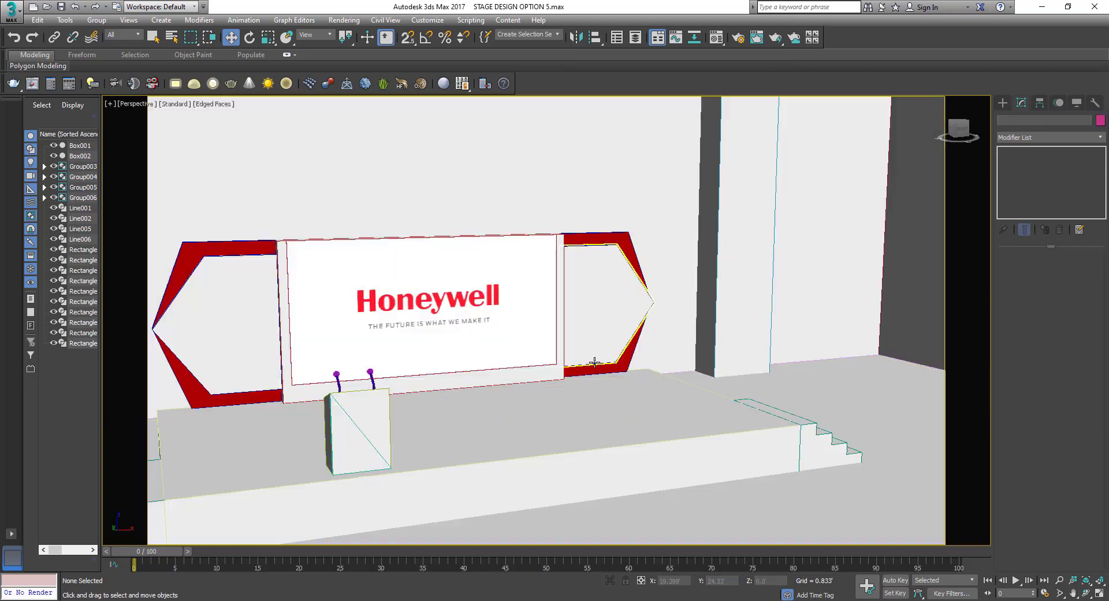
alt+middle_drag(364, 431, 342, 426)
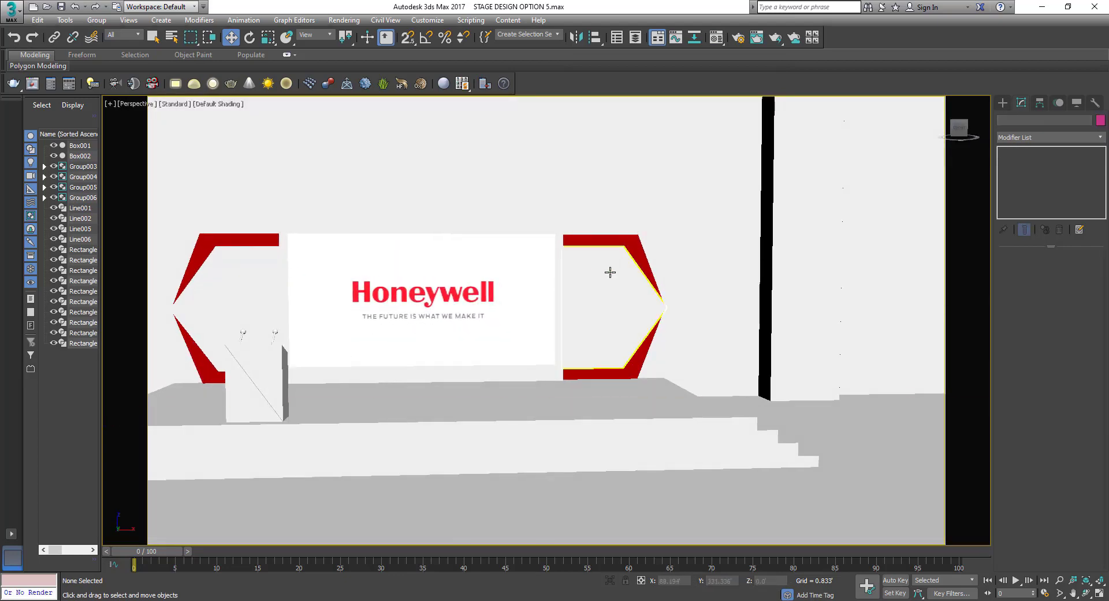
scroll(595, 286, up, 1)
middle_drag(595, 285, 557, 275)
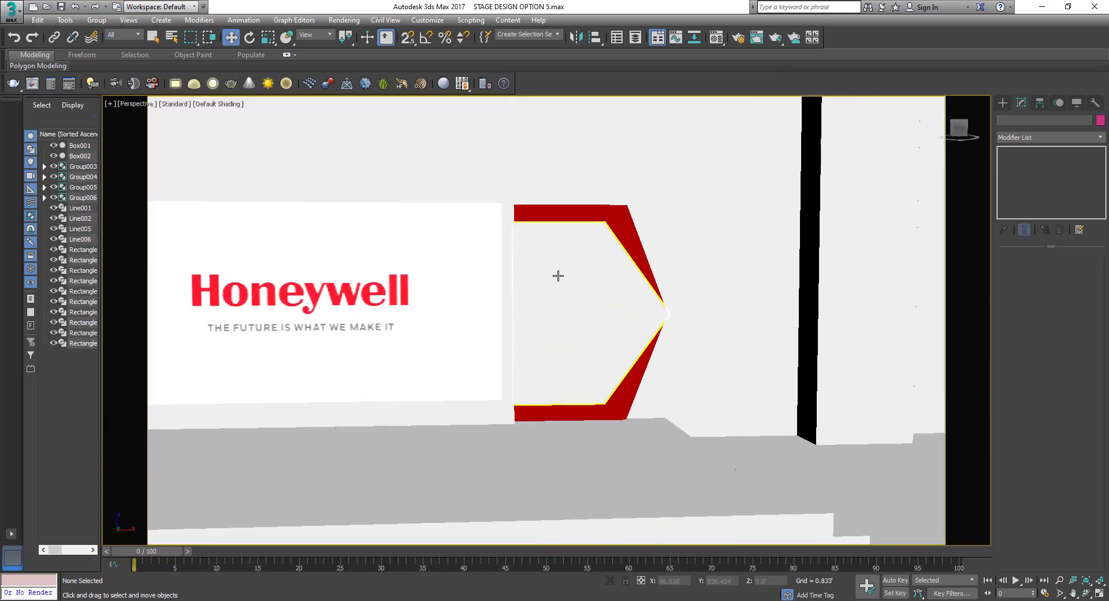
click(557, 275)
key(f)
key(F3)
scroll(678, 397, up, 5)
Draw a rectangle inside the right hexagon panel in the Front view
key(F3)
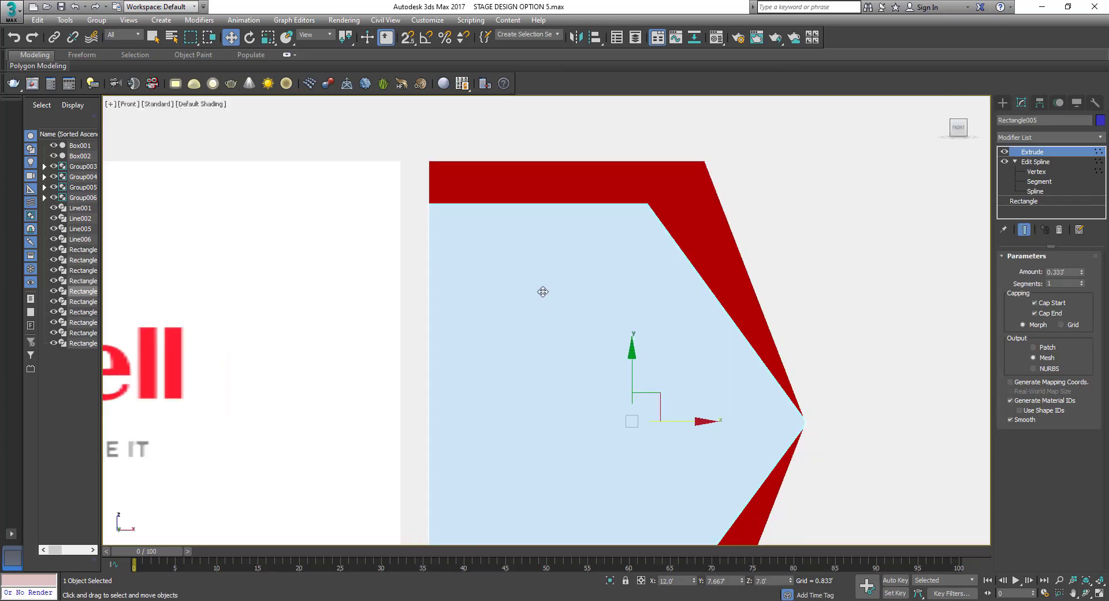
scroll(543, 292, down, 3)
scroll(550, 298, up, 3)
key(F3)
click(511, 279)
right_click(515, 246)
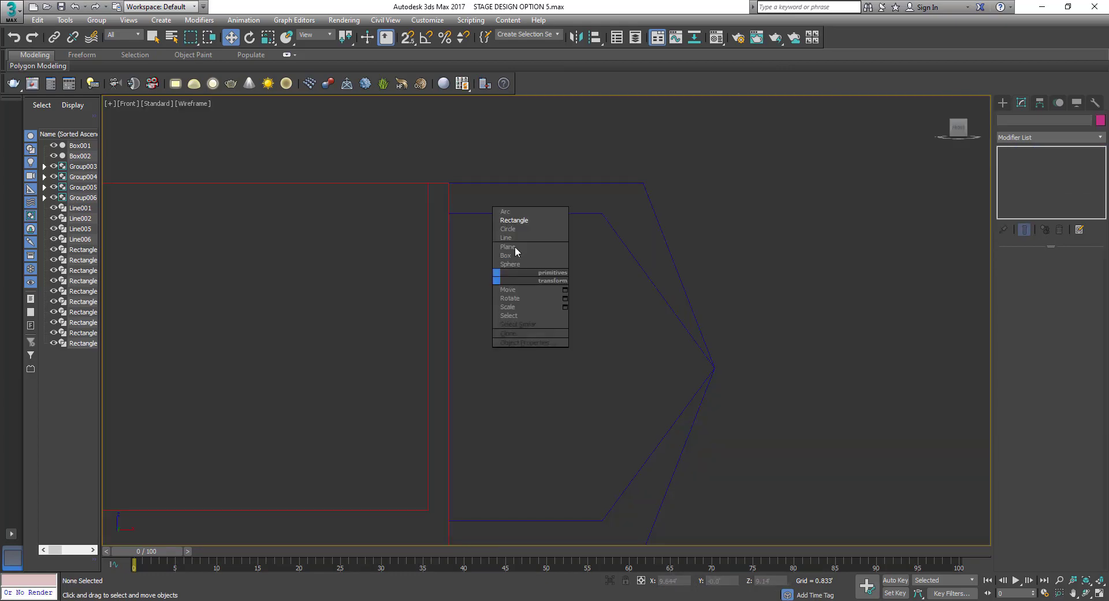
click(511, 219)
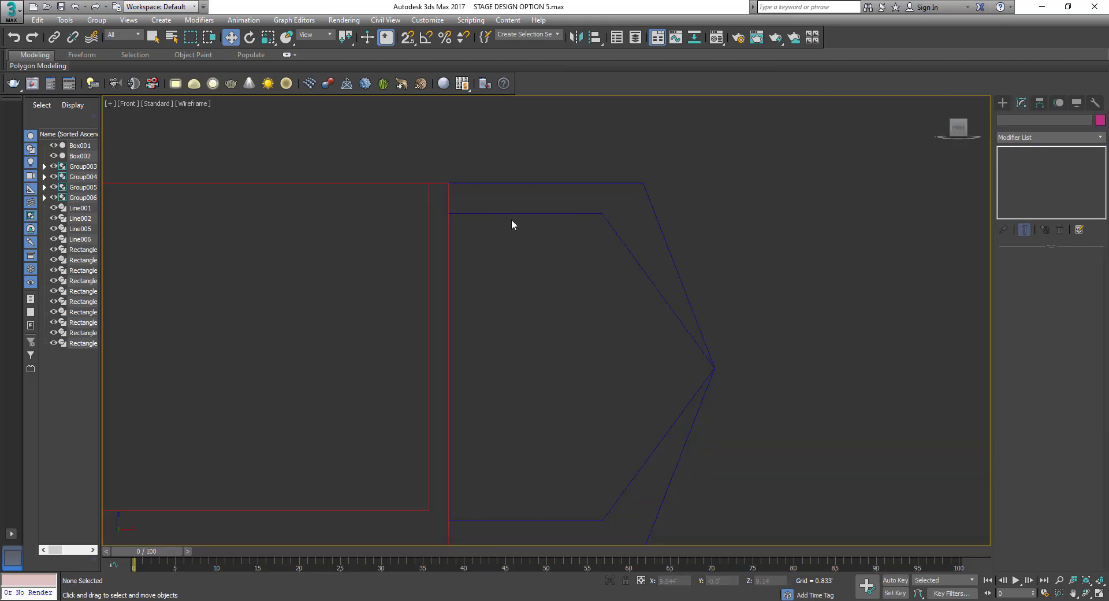
drag(603, 292, 604, 292)
right_click(605, 293)
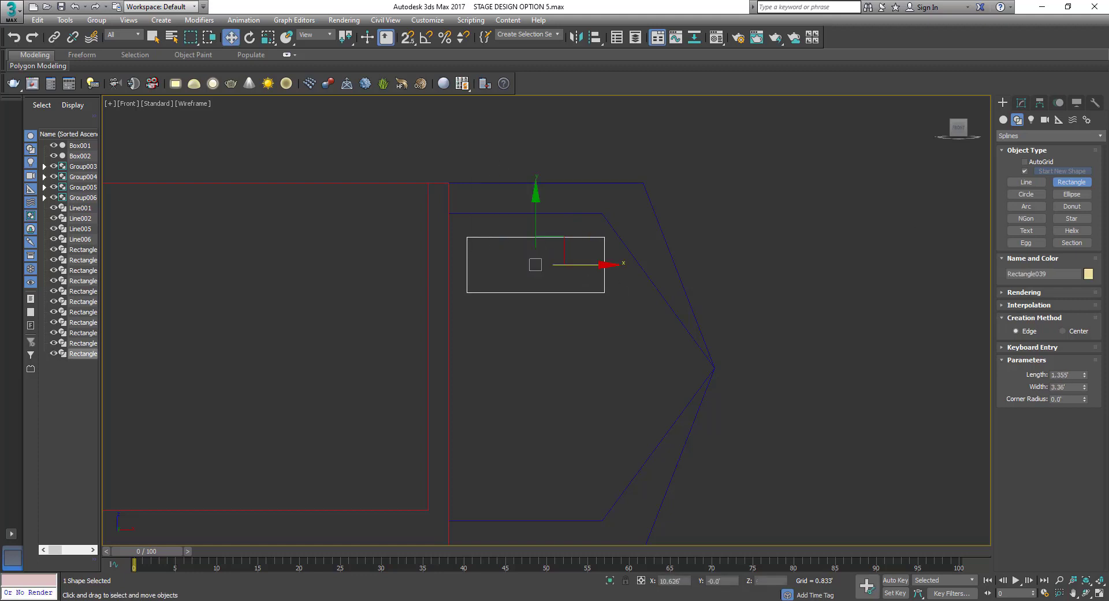
Size the rectangle to 3.5' by 1.25', nudge it into place, and extrude it 0.333'
click(1022, 102)
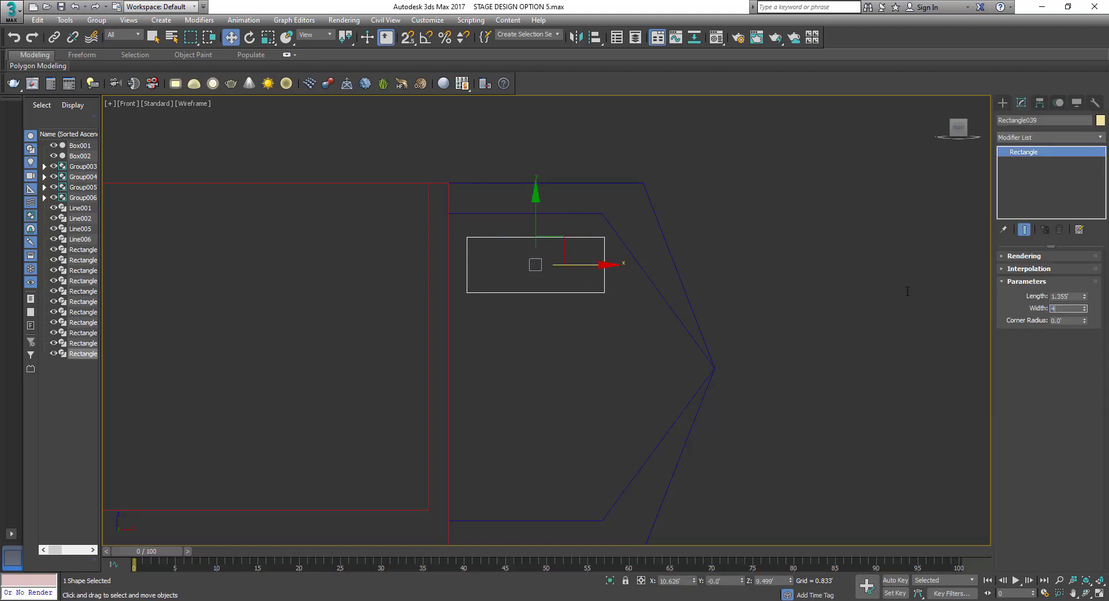
text(.5)
key(Return)
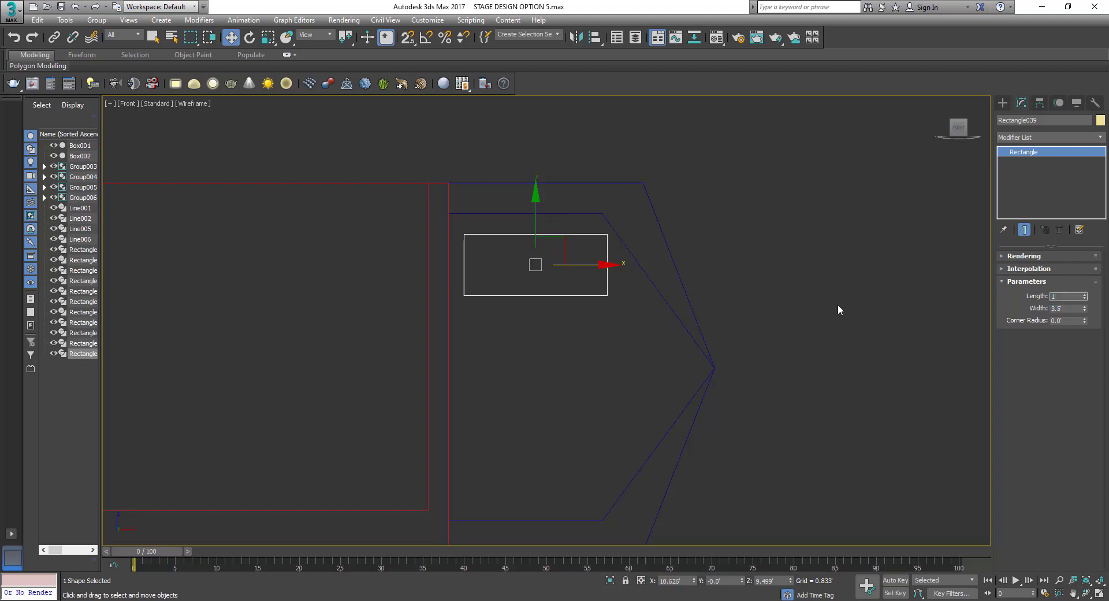
text(.25')
drag(567, 242, 563, 244)
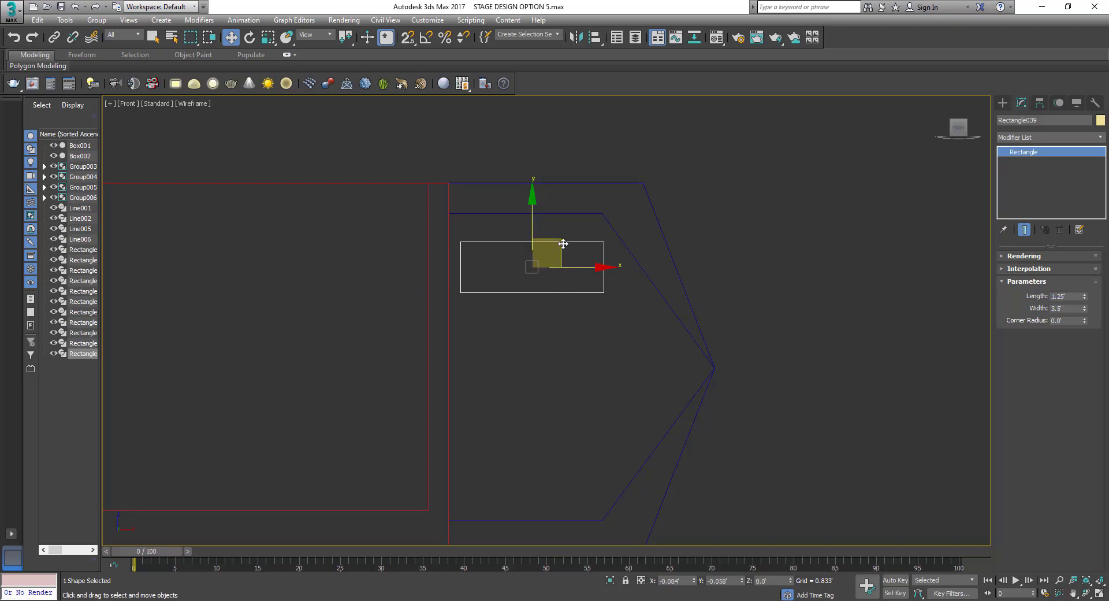
click(999, 139)
key(e)
key(Return)
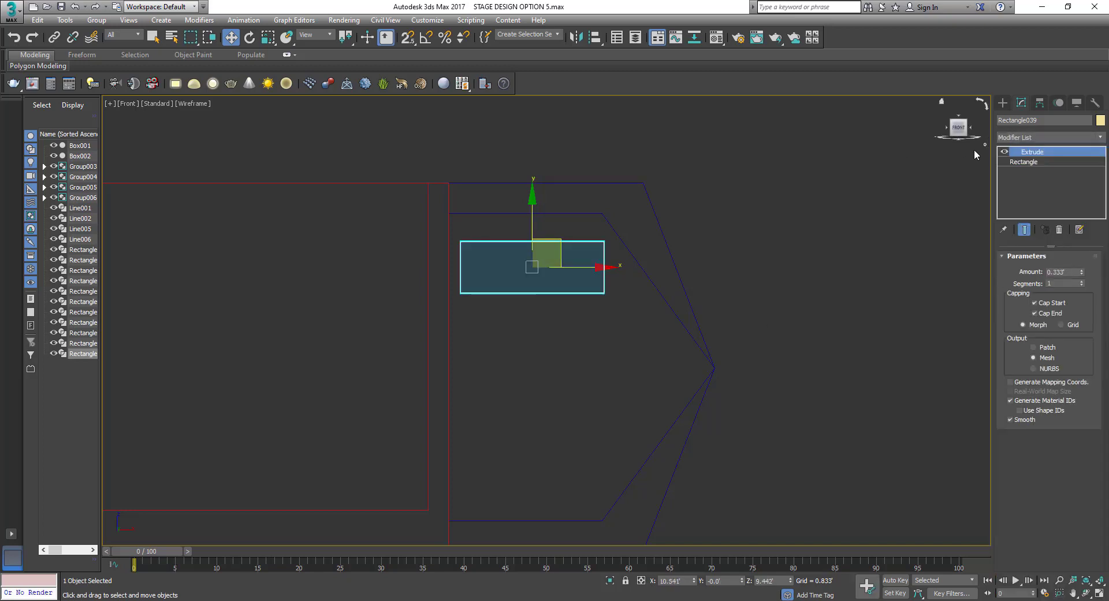
In a shaded perspective view, set the slab's extrusion depth to 5mm
key(p)
key(z)
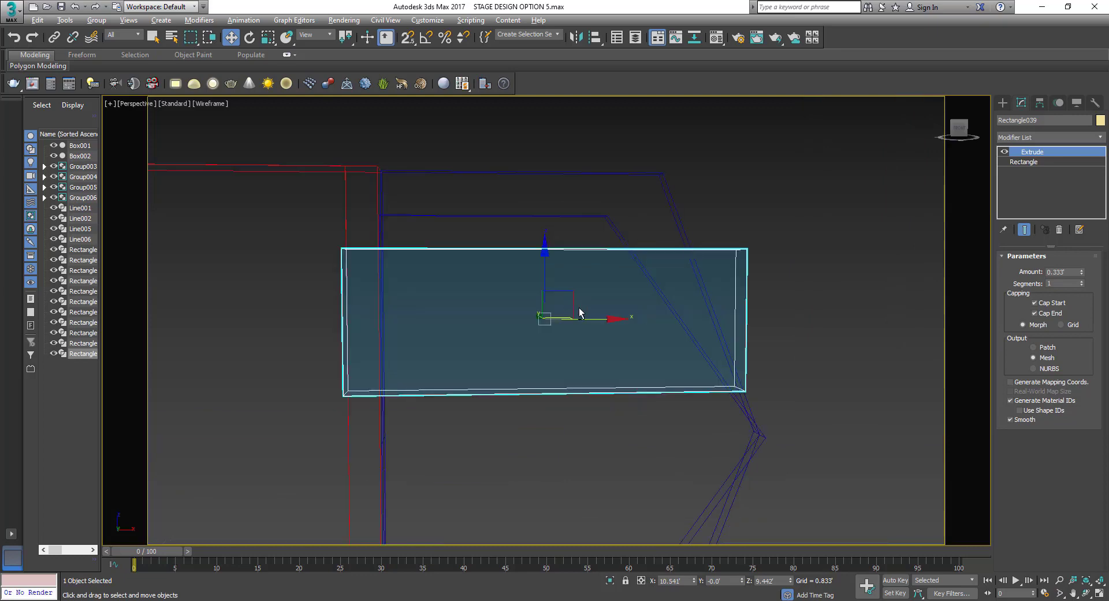
key(F3)
alt+middle_drag(500, 324, 520, 321)
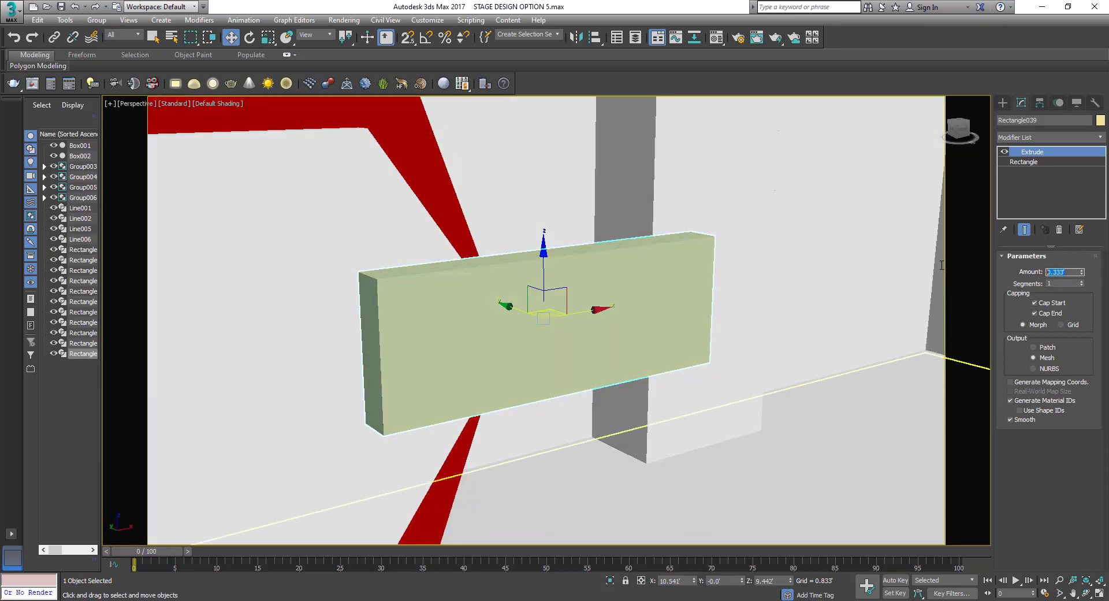
key(Return)
Move the thin plate onto the right red frame and zoom in on it
scroll(824, 258, down, 3)
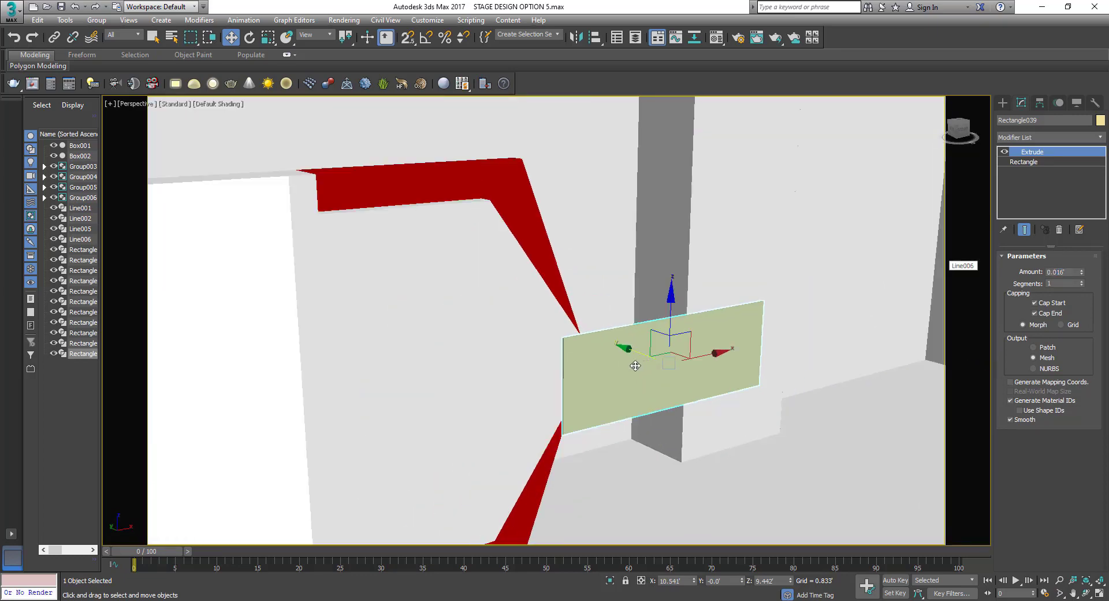
scroll(824, 258, down, 3)
drag(558, 347, 405, 307)
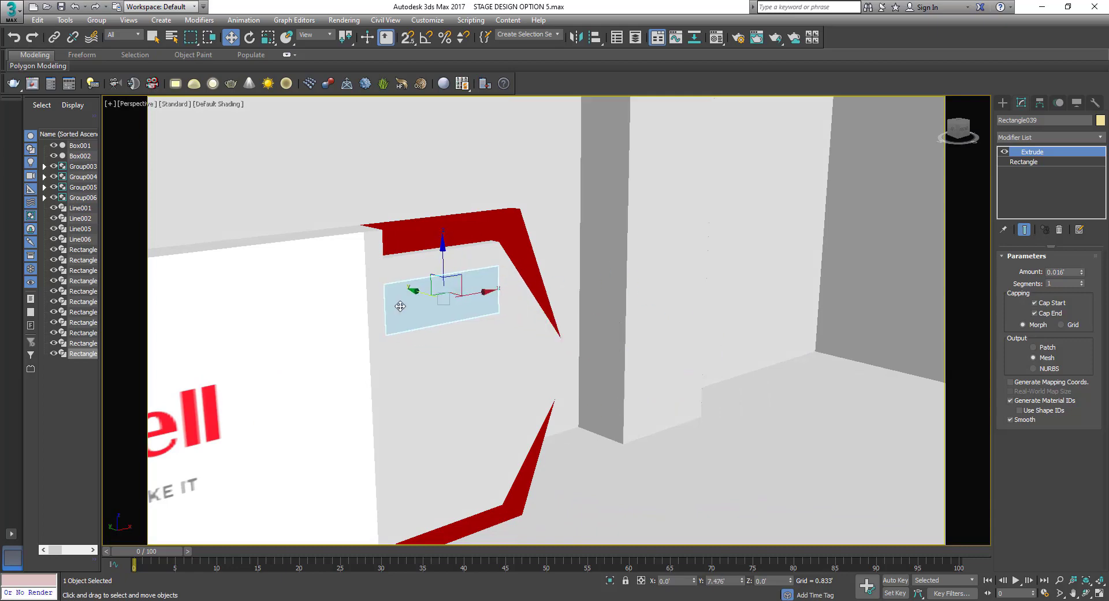
key(z)
alt+middle_drag(421, 288, 517, 298)
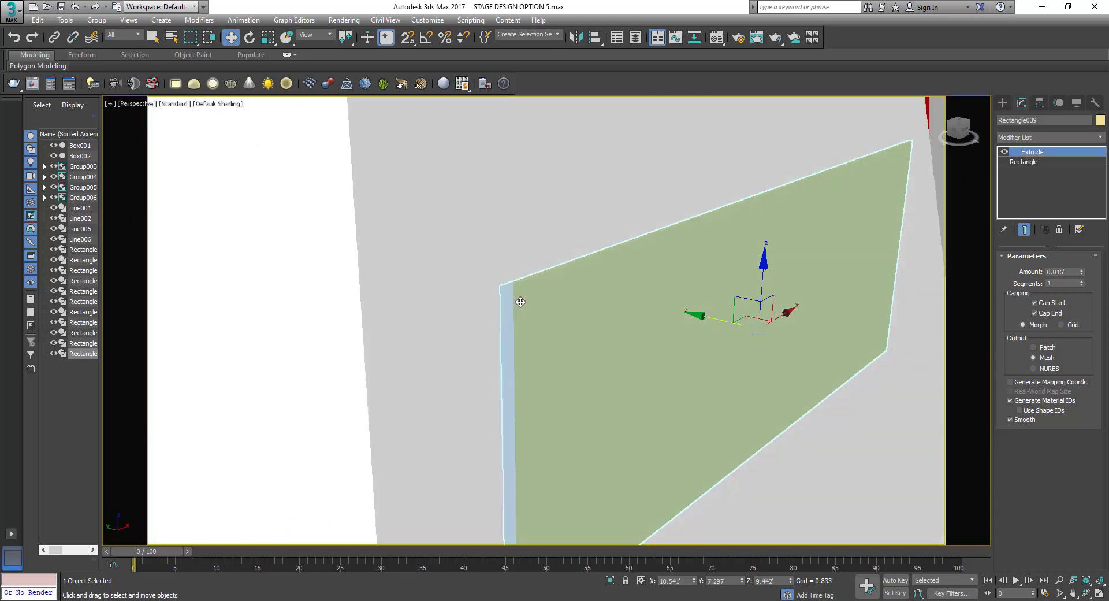
mouse_move(518, 298)
mouse_down()
mouse_move(537, 304)
mouse_move(491, 295)
mouse_move(488, 341)
mouse_up()
key(shift+z)
key(alt+z)
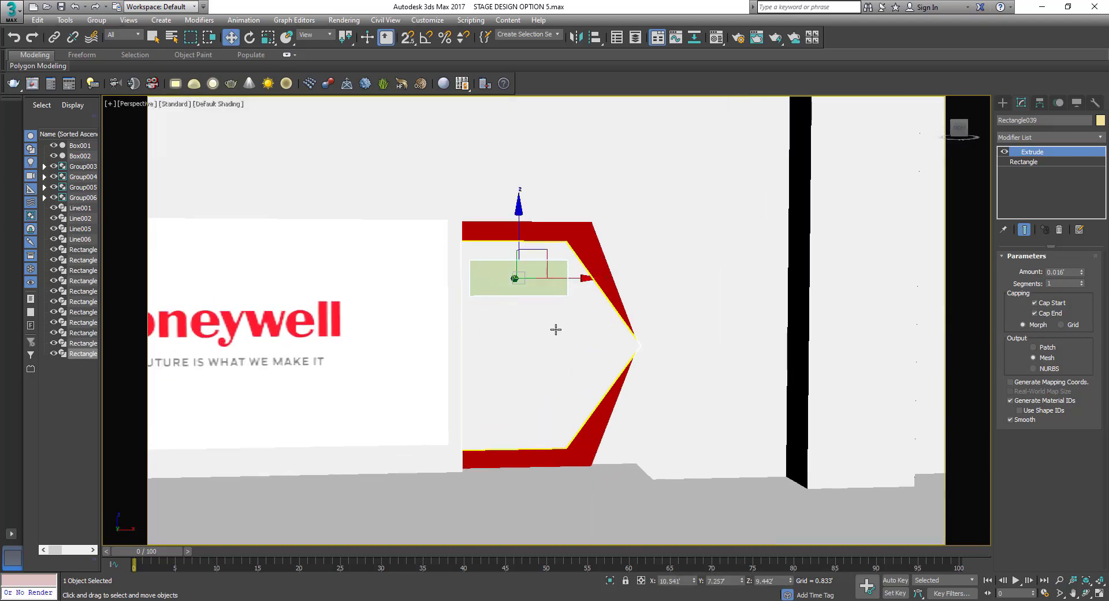
Set up an unused material slot with LOGO.png as its diffuse bitmap
key(w)
key(m)
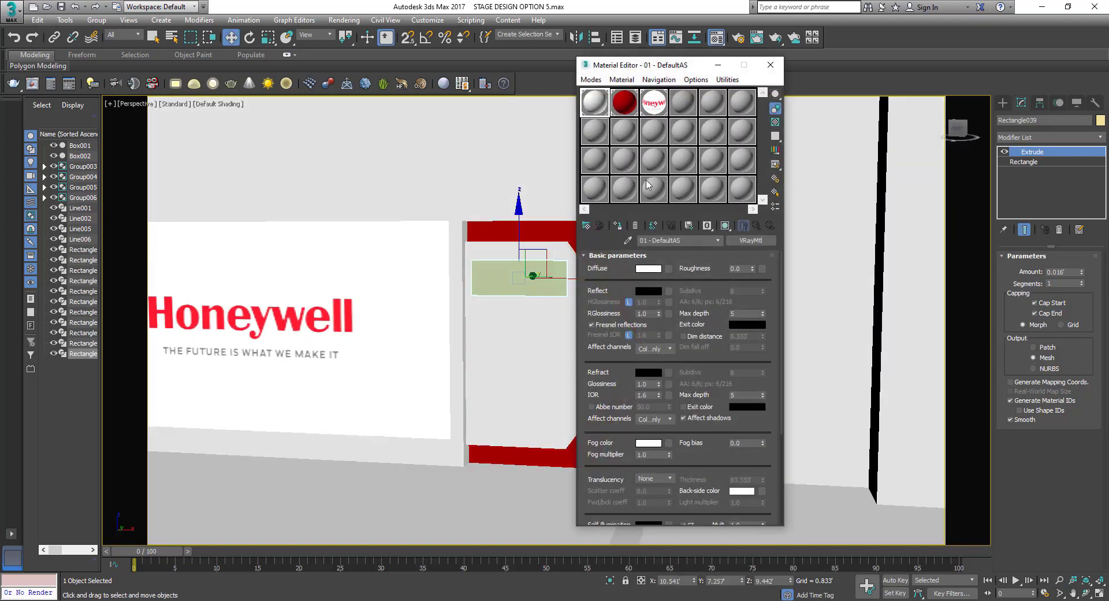
click(654, 106)
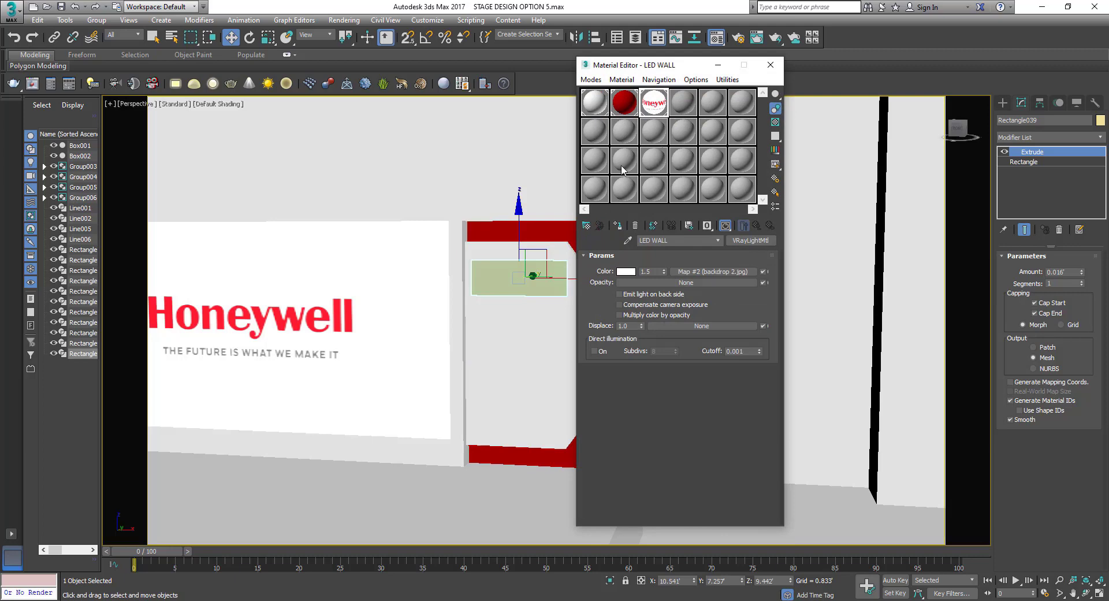
click(713, 189)
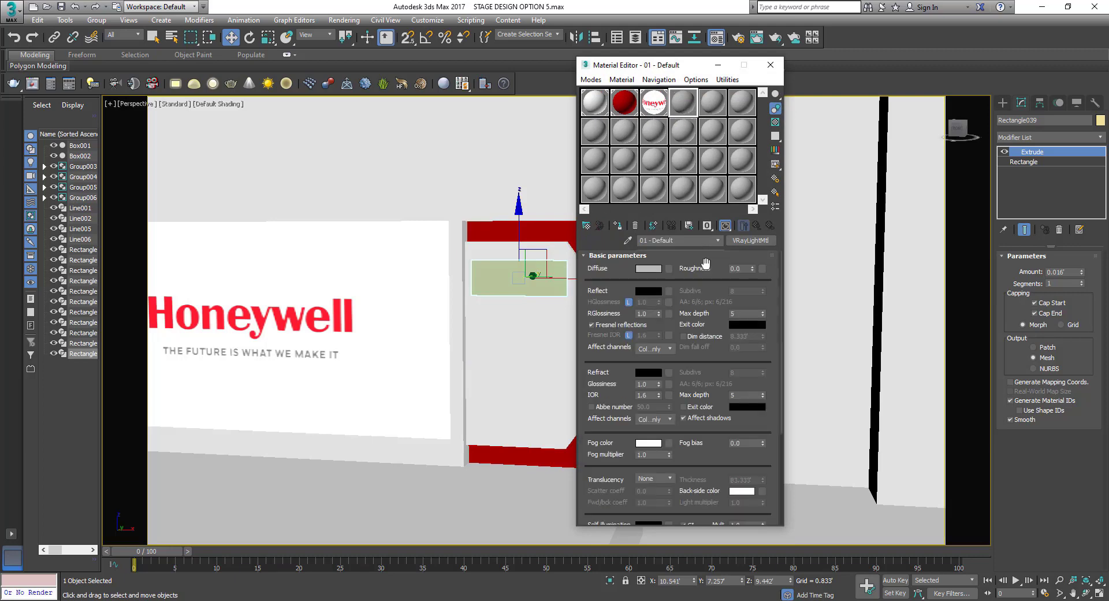
click(669, 269)
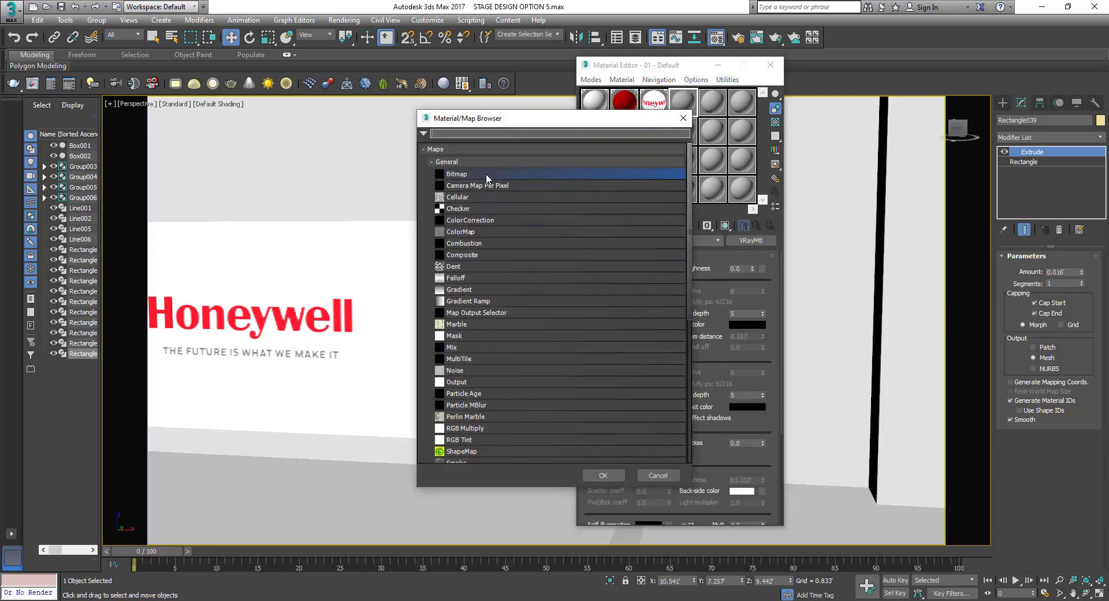
double_click(486, 179)
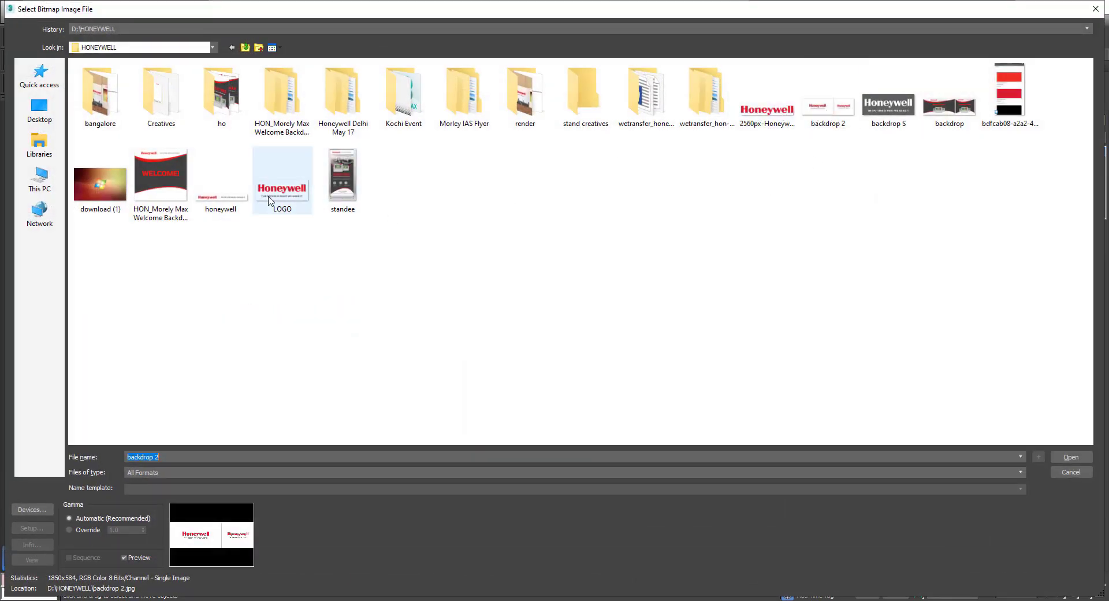
double_click(282, 185)
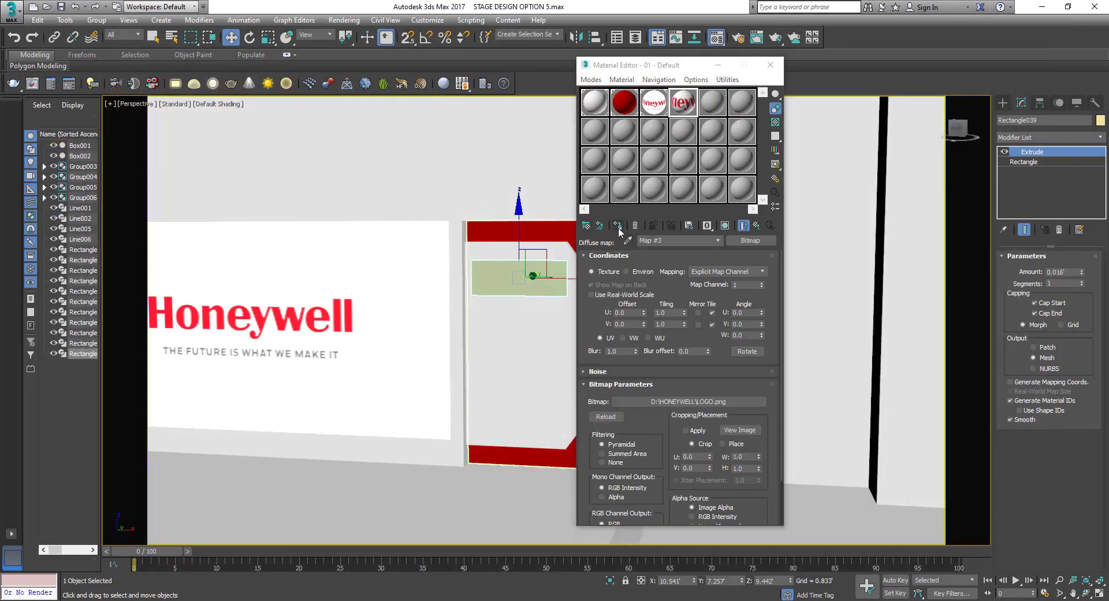
Assign the logo material to the plate as a renamed material, shown shaded in the viewport
click(618, 227)
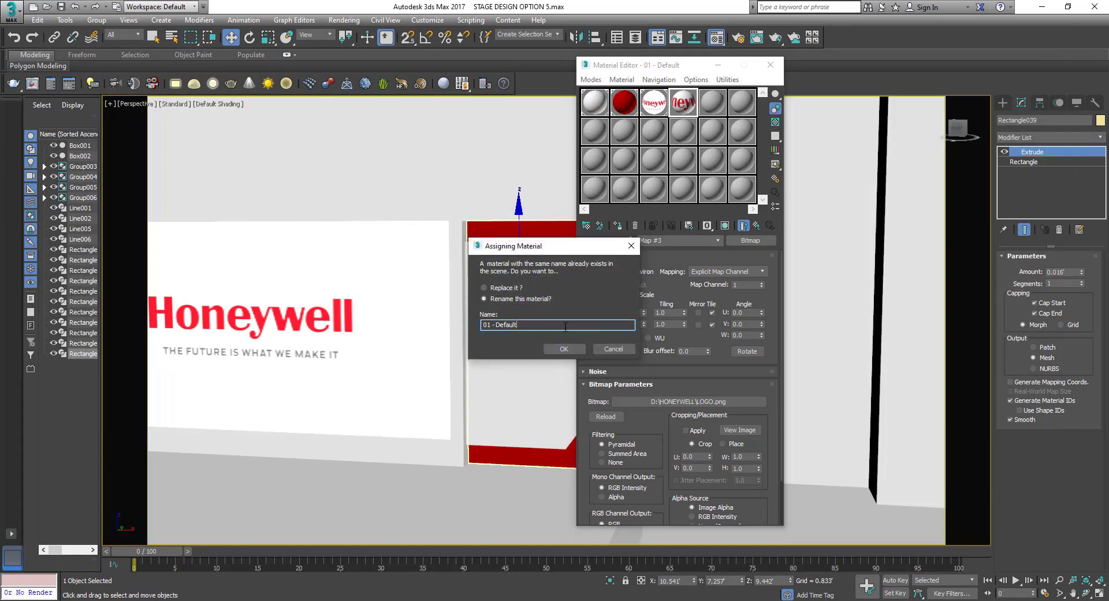
text(ASS)
key(Return)
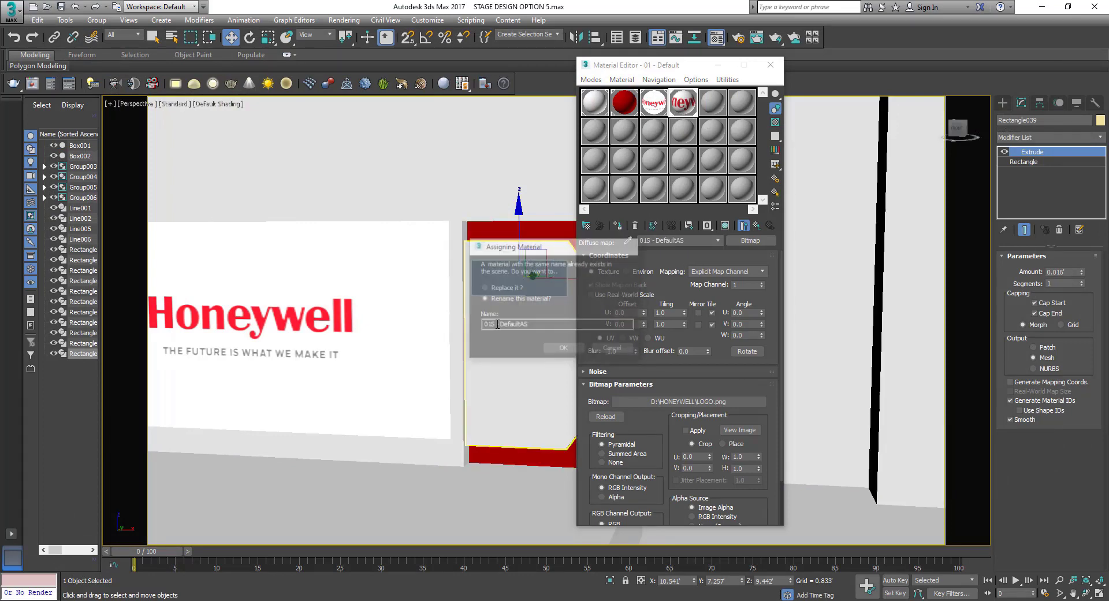
click(725, 225)
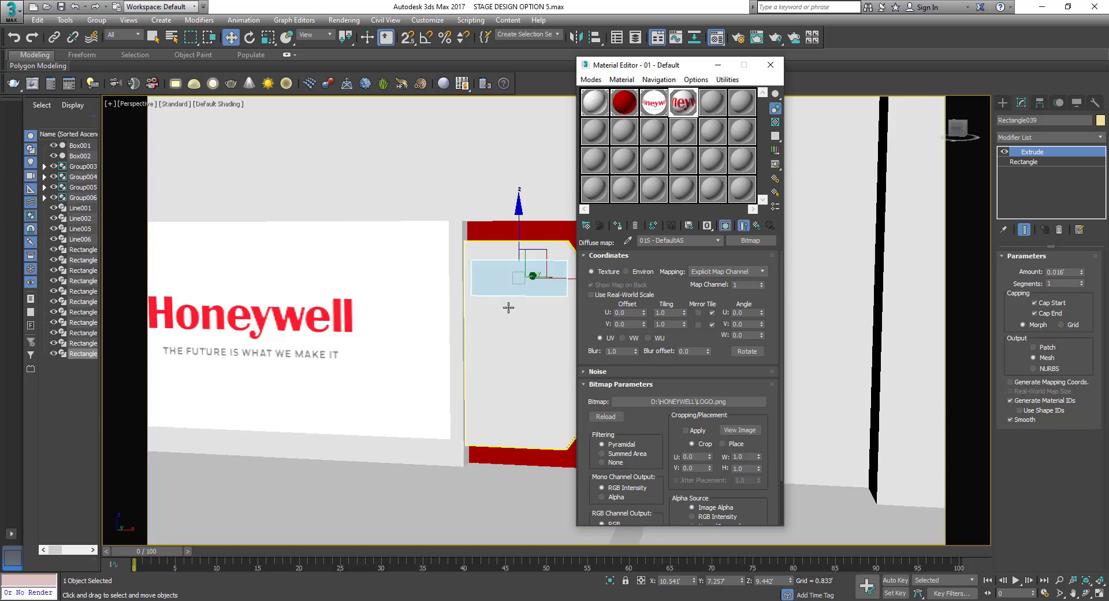
click(1063, 137)
Add a planar UVW Map modifier to Rectangle039 so the full Honeywell logo shows
text(uvw)
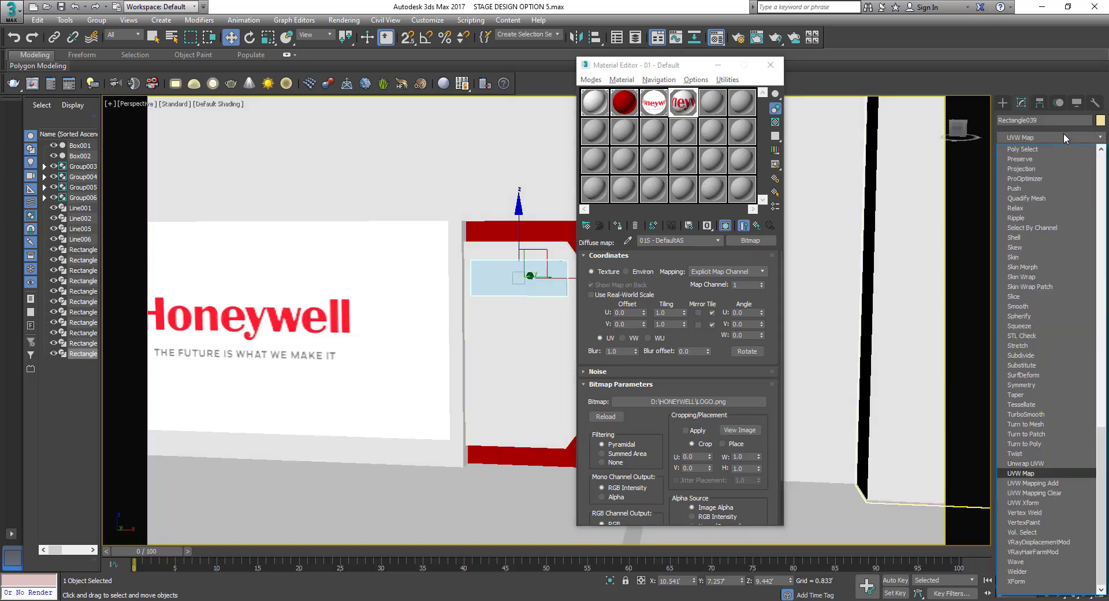
key(Return)
click(768, 66)
Orbit and zoom around the sign to check the logo mapping on the plate
key(z)
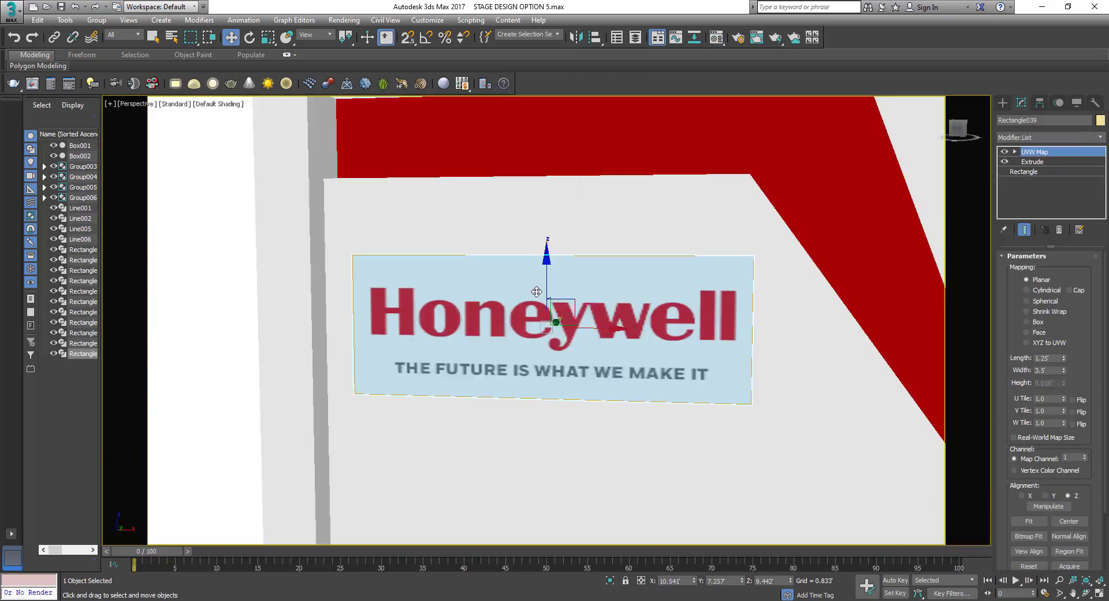
key(F3)
click(638, 423)
key(F3)
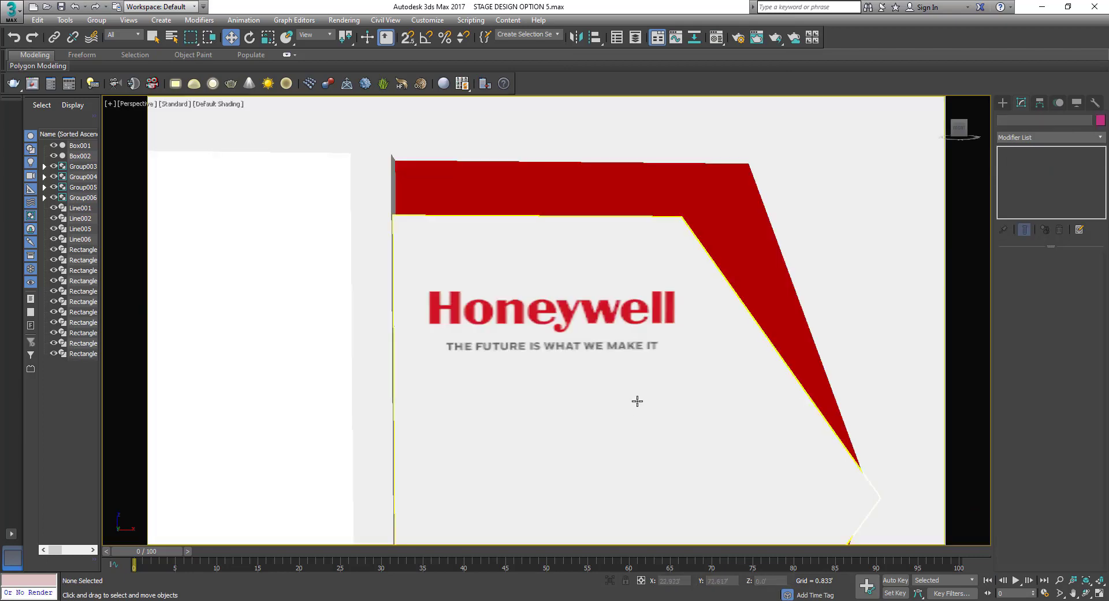
click(649, 367)
mouse_move(550, 342)
alt+middle_down()
mouse_move(579, 374)
mouse_move(554, 347)
alt+middle_up()
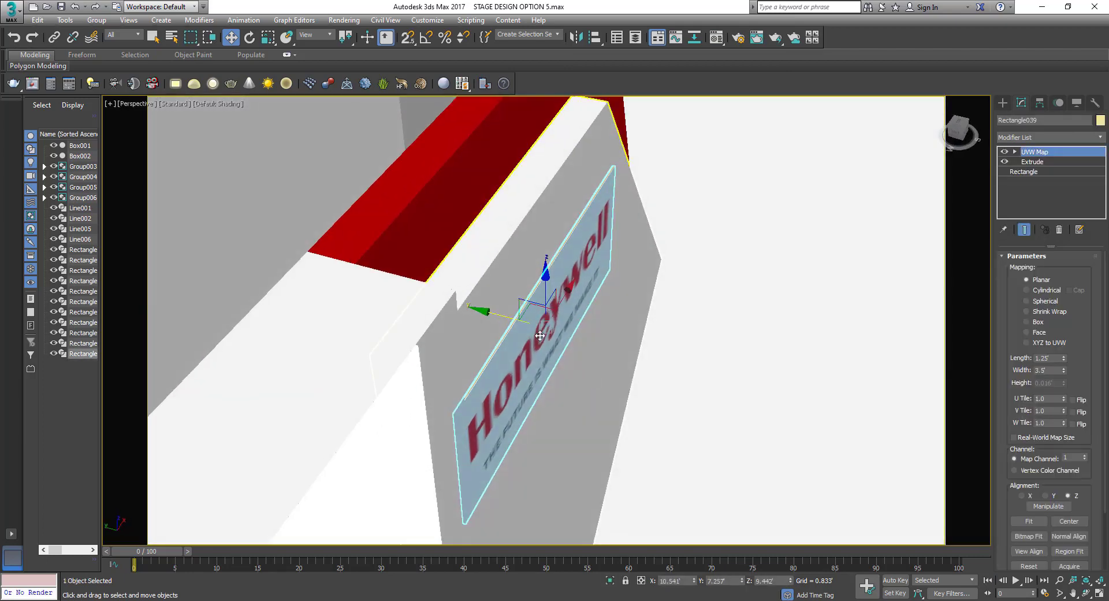
scroll(555, 346, up, 5)
drag(593, 332, 548, 330)
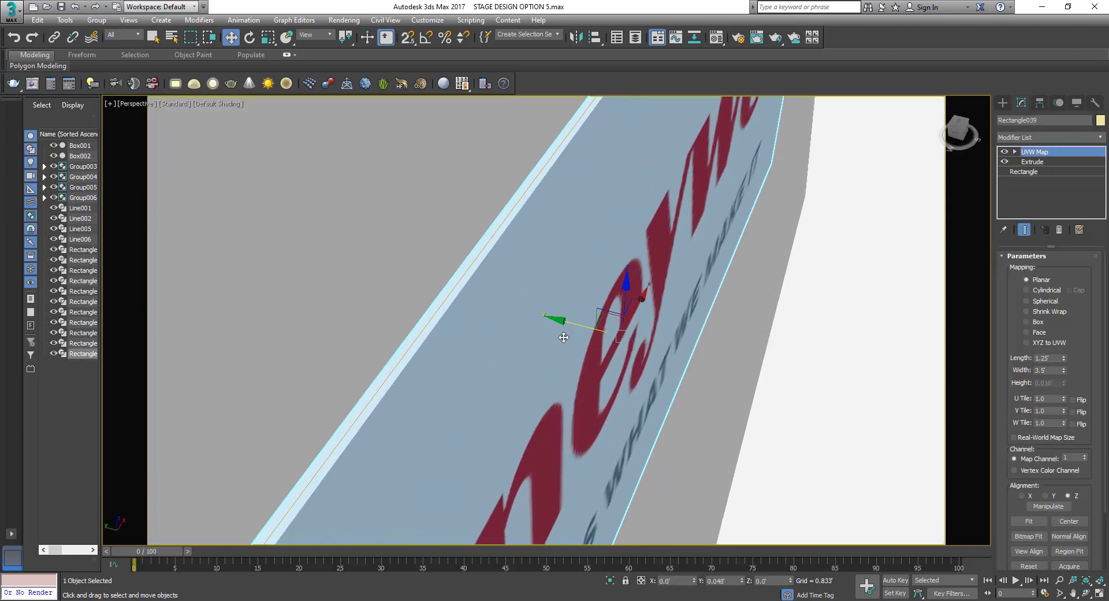
scroll(548, 329, down, 5)
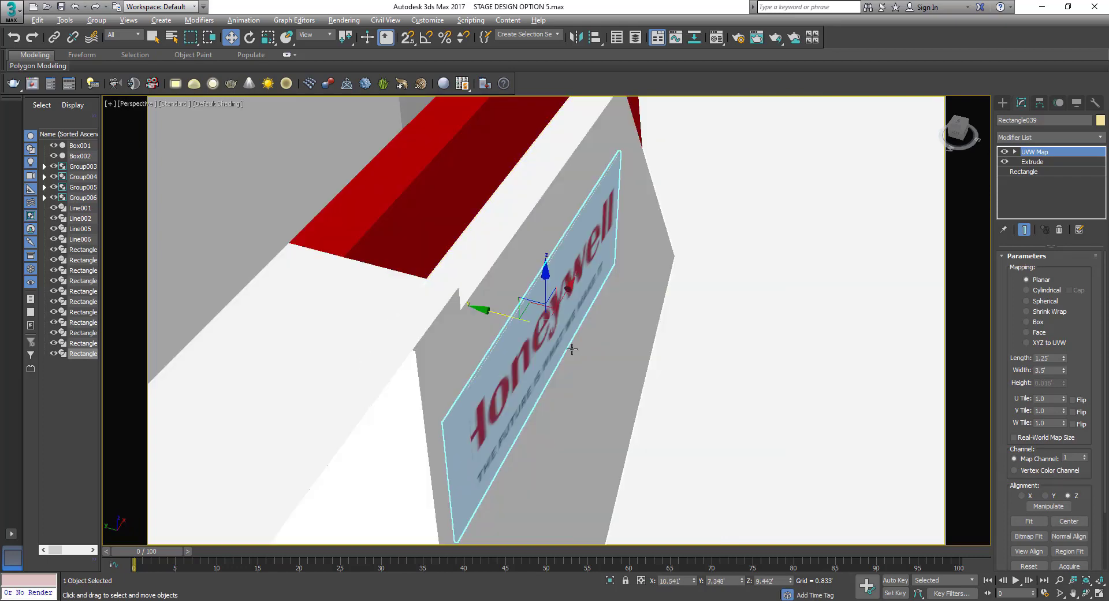
alt+middle_drag(548, 329, 537, 367)
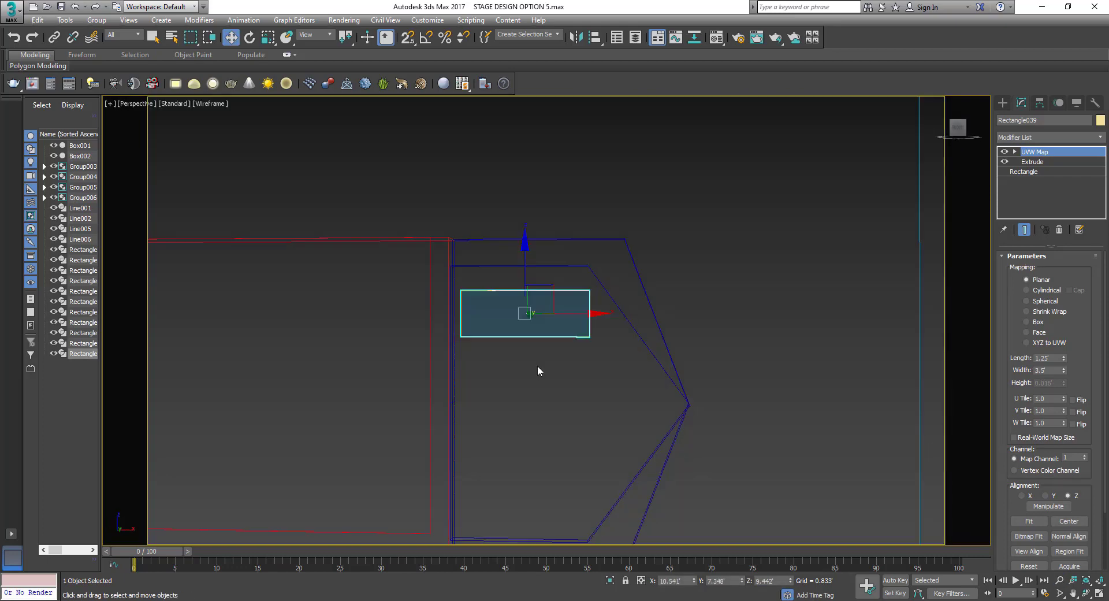
Select the small logo sign on the right red frame
click(537, 365)
scroll(520, 373, down, 3)
scroll(674, 324, down, 2)
scroll(751, 309, down, 3)
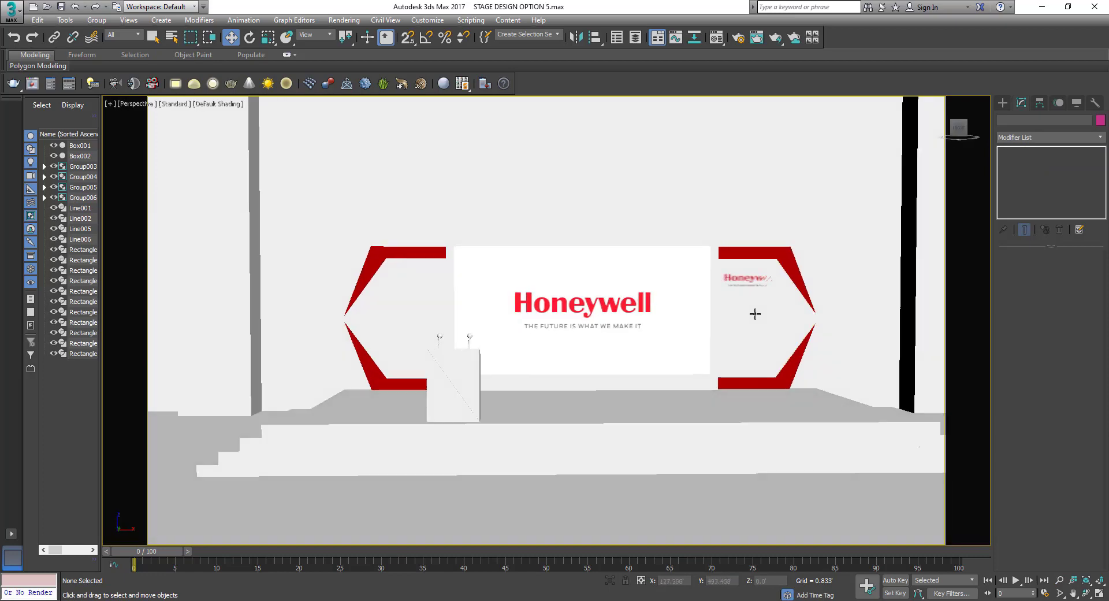
click(748, 280)
scroll(749, 282, up, 4)
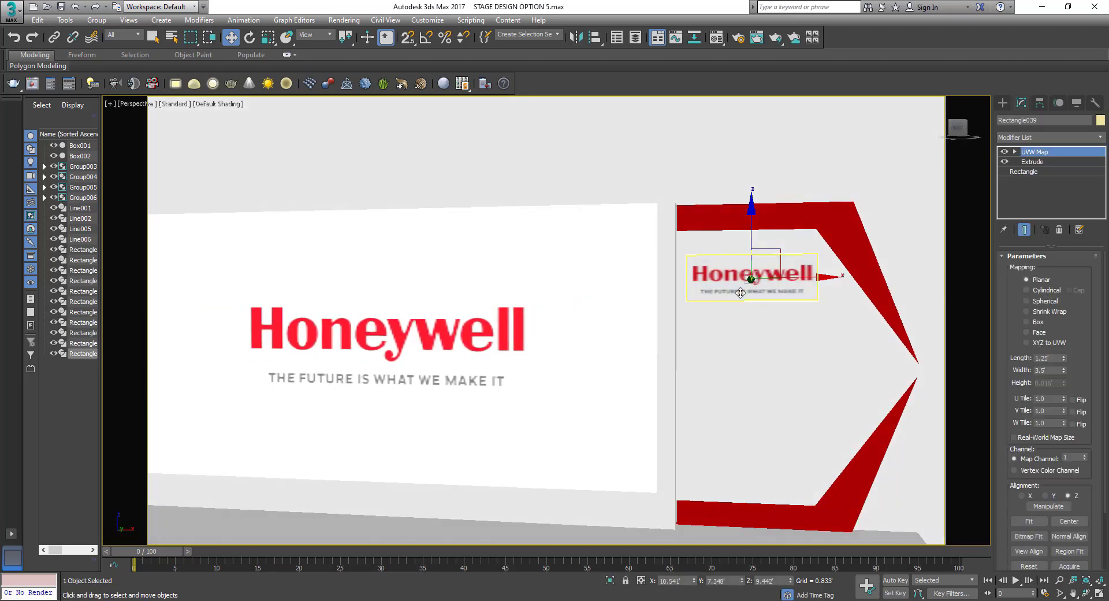
Try scaling and moving the sign, then undo both changes
key(r)
scroll(764, 261, down, 2)
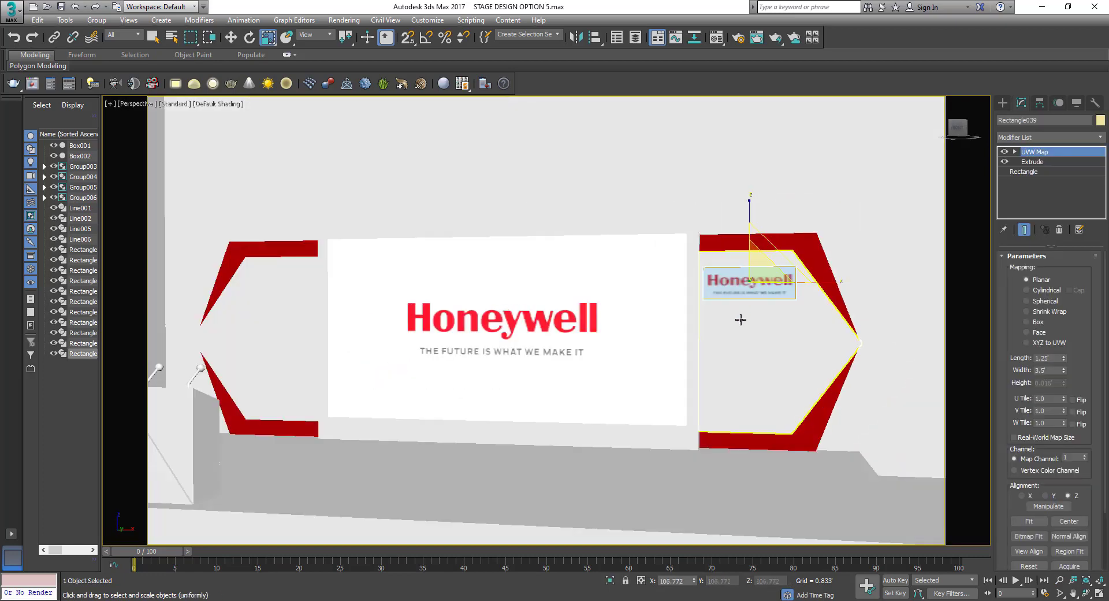
key(w)
mouse_move(774, 253)
mouse_down()
mouse_move(790, 296)
mouse_move(777, 292)
mouse_up()
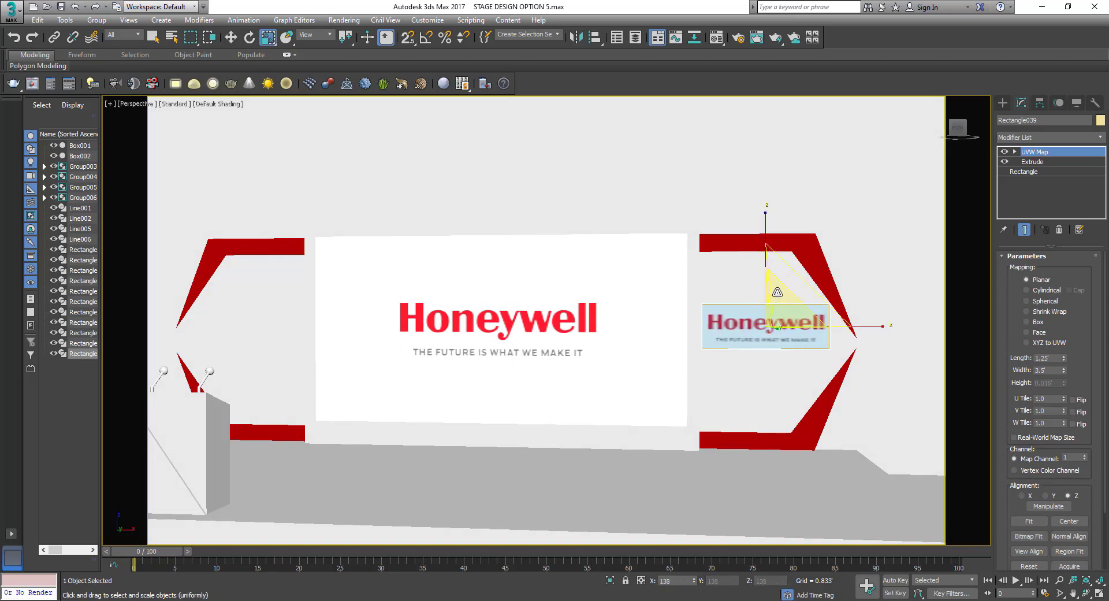
key(ctrl+z)
key(ctrl+z)
key(w)
scroll(780, 312, down, 2)
scroll(800, 299, down, 2)
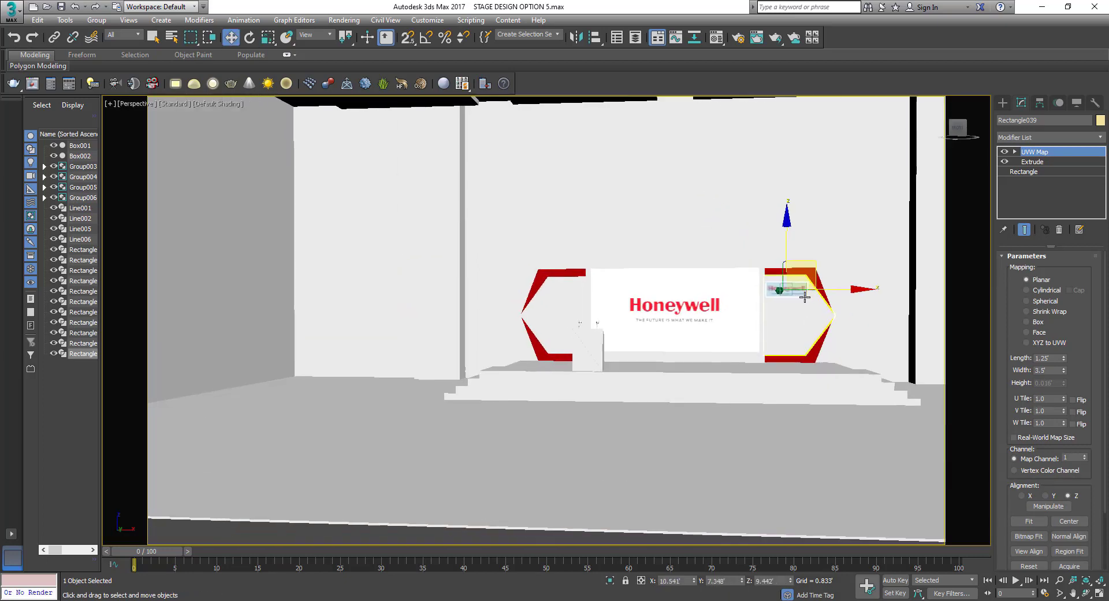
scroll(804, 297, up, 4)
In Front view, clone the sign as an Instance onto the left red frame
key(f)
scroll(775, 303, down, 2)
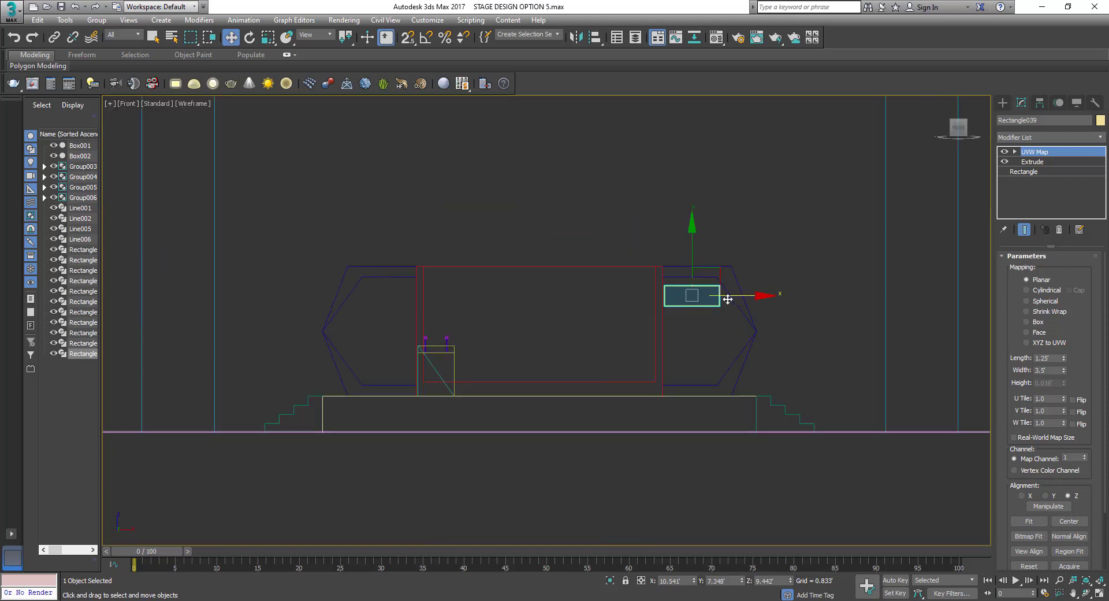
scroll(809, 298, up, 2)
scroll(819, 295, up, 1)
shift+drag(820, 294, 394, 292)
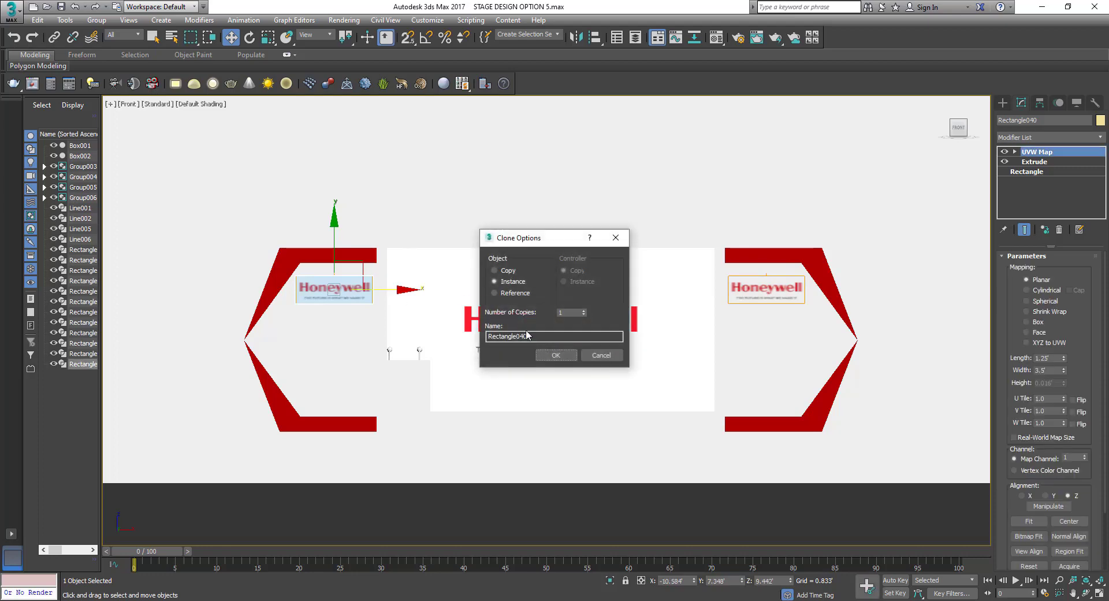
click(552, 355)
key(p)
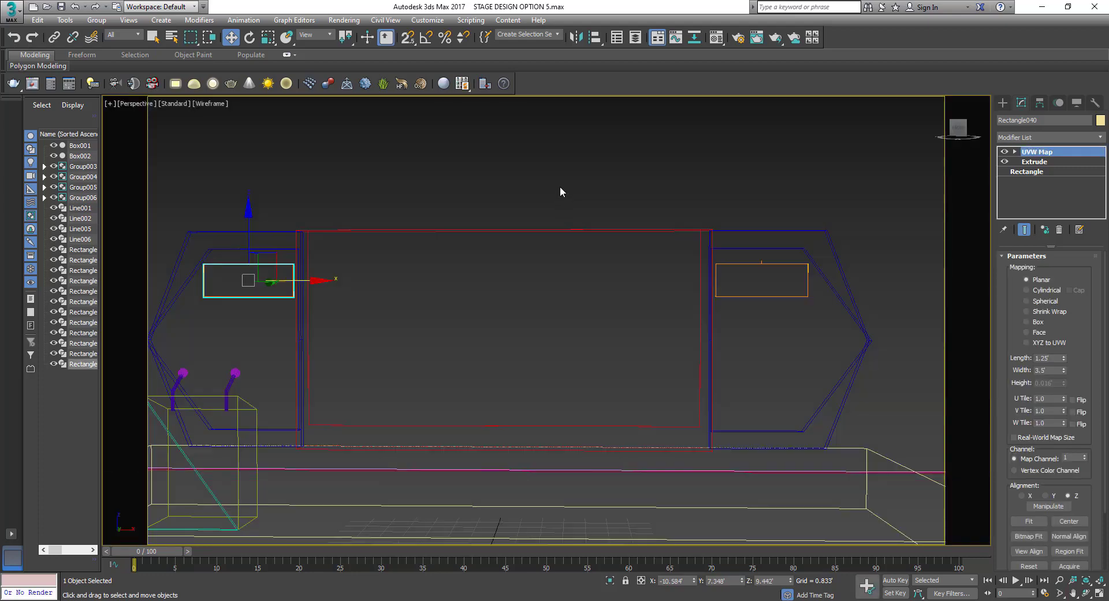
click(560, 189)
scroll(566, 289, down, 3)
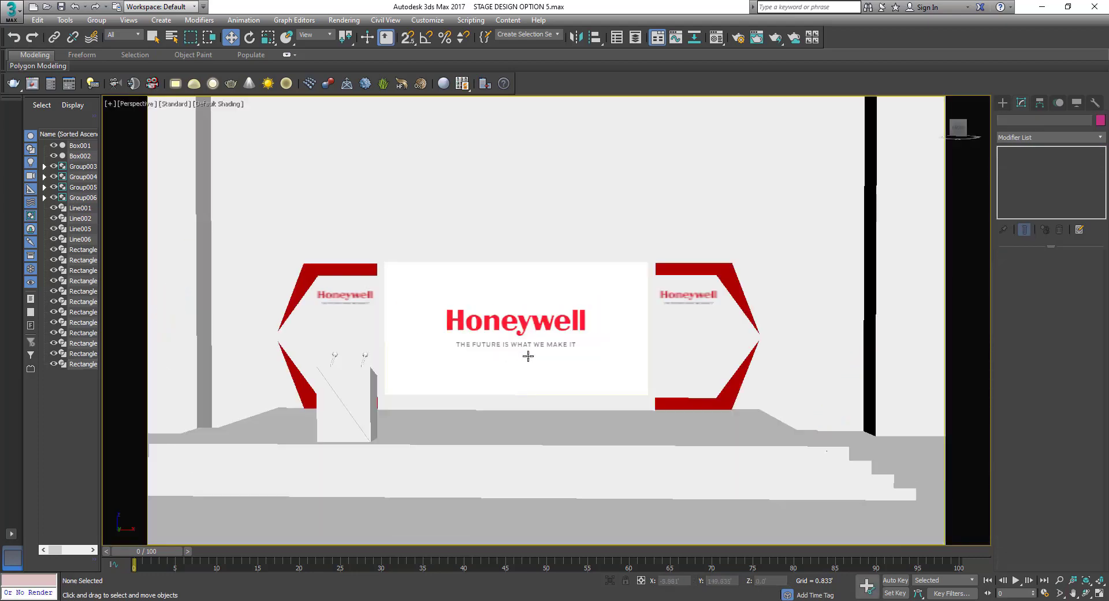
scroll(569, 355, down, 2)
Apply the dark red material to the lectern's triangular front panel Line005
mouse_move(548, 361)
alt+middle_down()
mouse_move(587, 364)
mouse_move(507, 366)
mouse_move(522, 366)
alt+middle_up()
mouse_move(451, 354)
alt+middle_down()
mouse_move(403, 383)
mouse_move(454, 410)
alt+middle_up()
click(453, 409)
scroll(456, 407, up, 2)
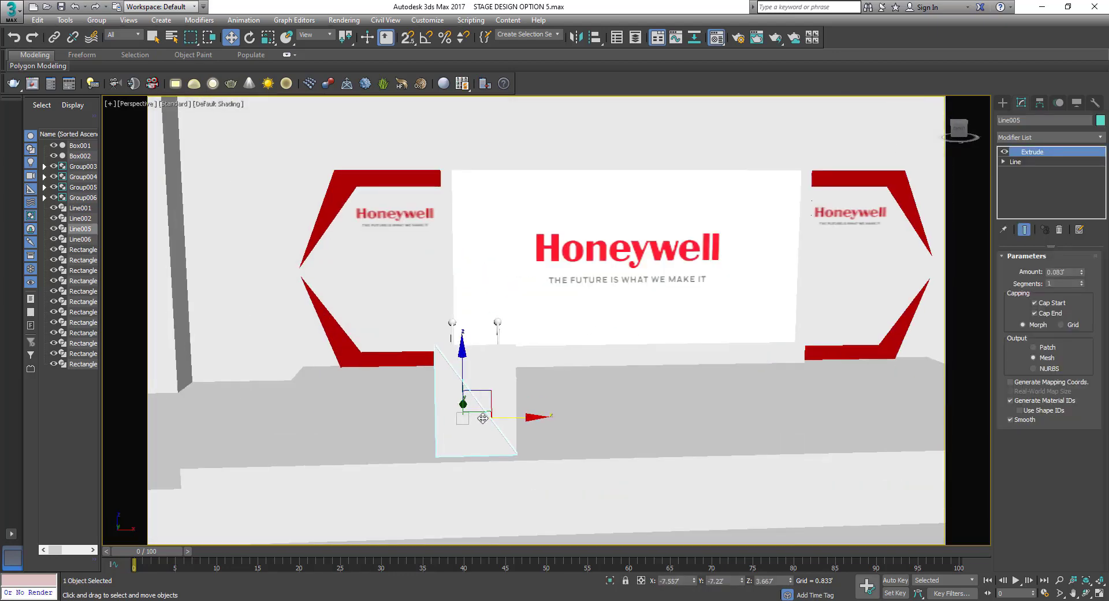
key(m)
drag(624, 102, 465, 405)
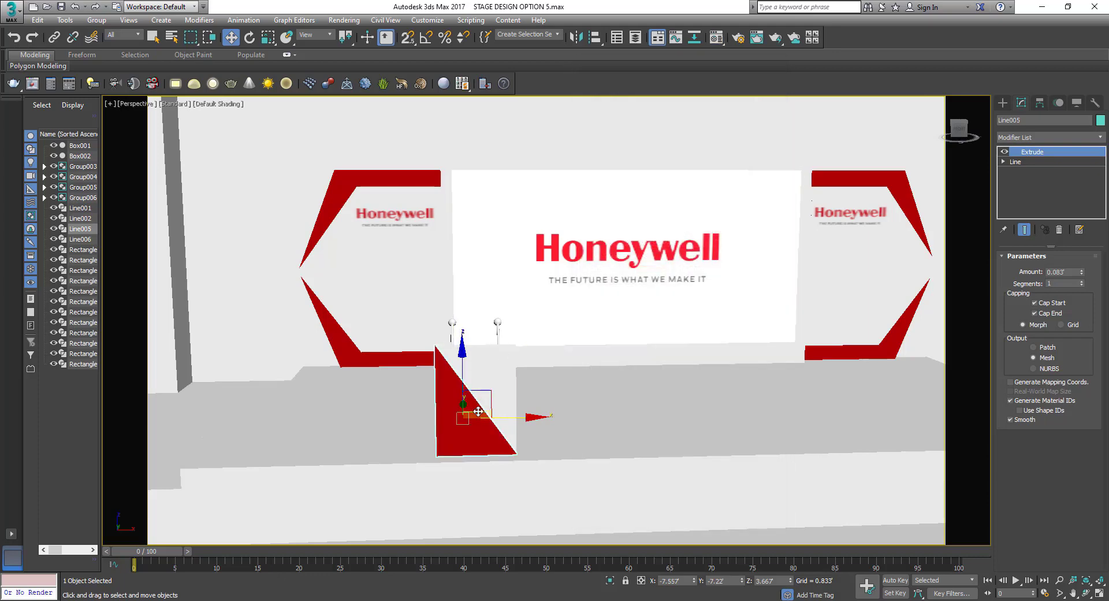
key(m)
Inspect the triangle's underlying line, then select the logo plaque Rectangle040 on the left panel
alt+middle_drag(465, 405, 479, 397)
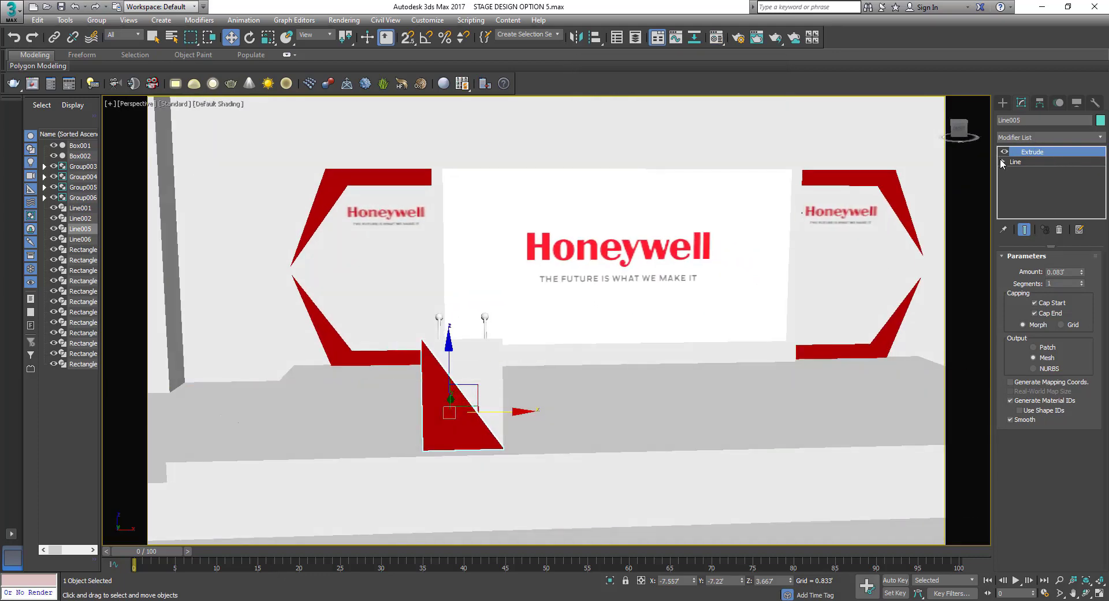
drag(542, 296, 359, 377)
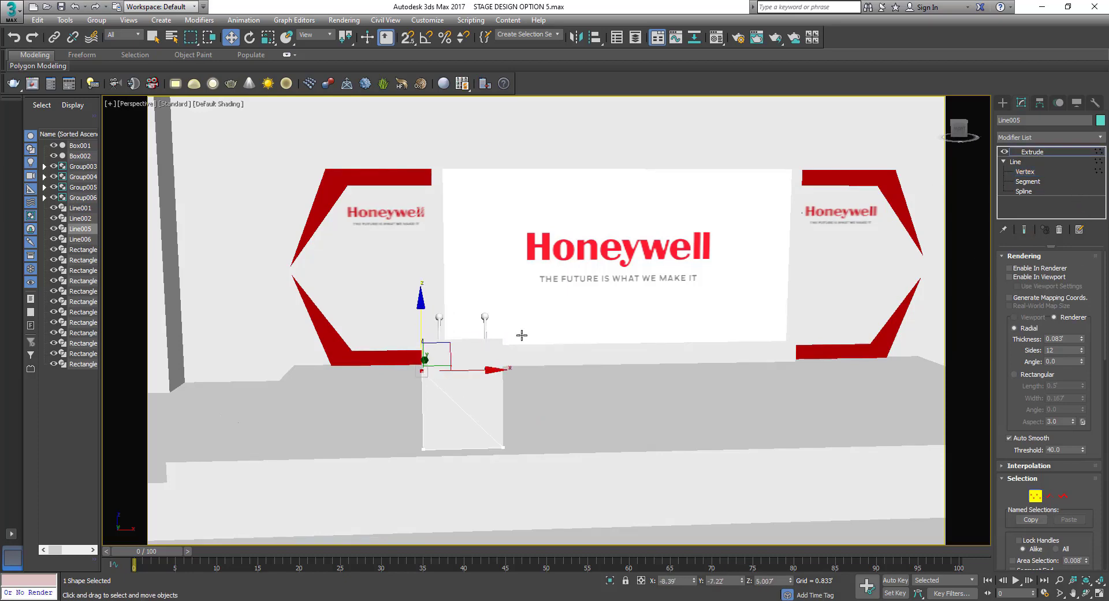
alt+middle_drag(521, 335, 432, 399)
click(332, 231)
alt+middle_drag(300, 255, 289, 210)
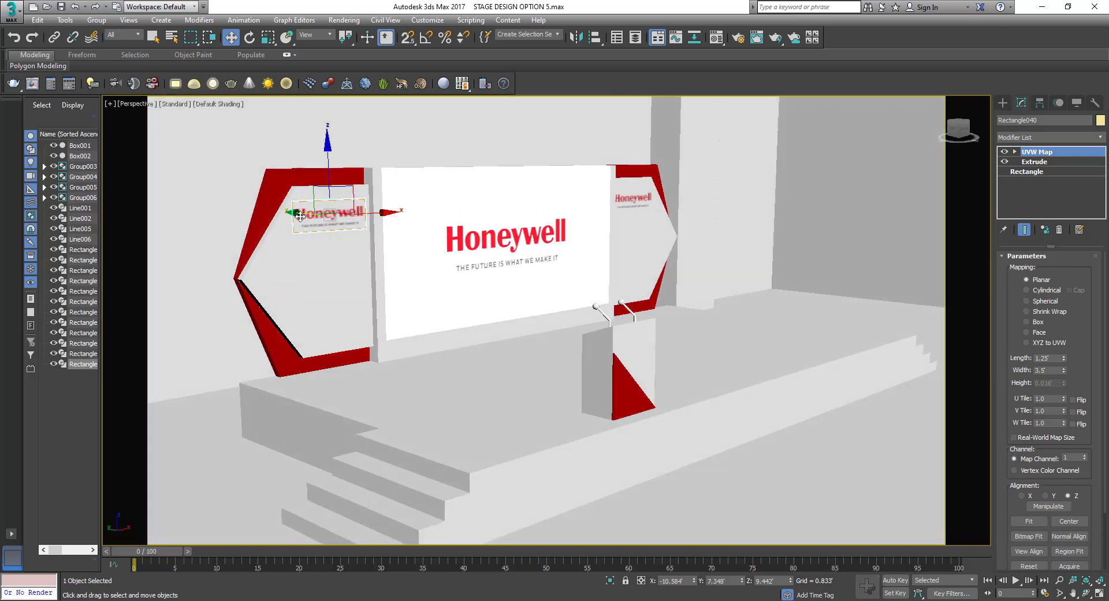
Clone the logo plaque and view it in a wireframe Front view
shift+drag(299, 216, 555, 220)
click(547, 359)
alt+middle_drag(548, 359, 477, 329)
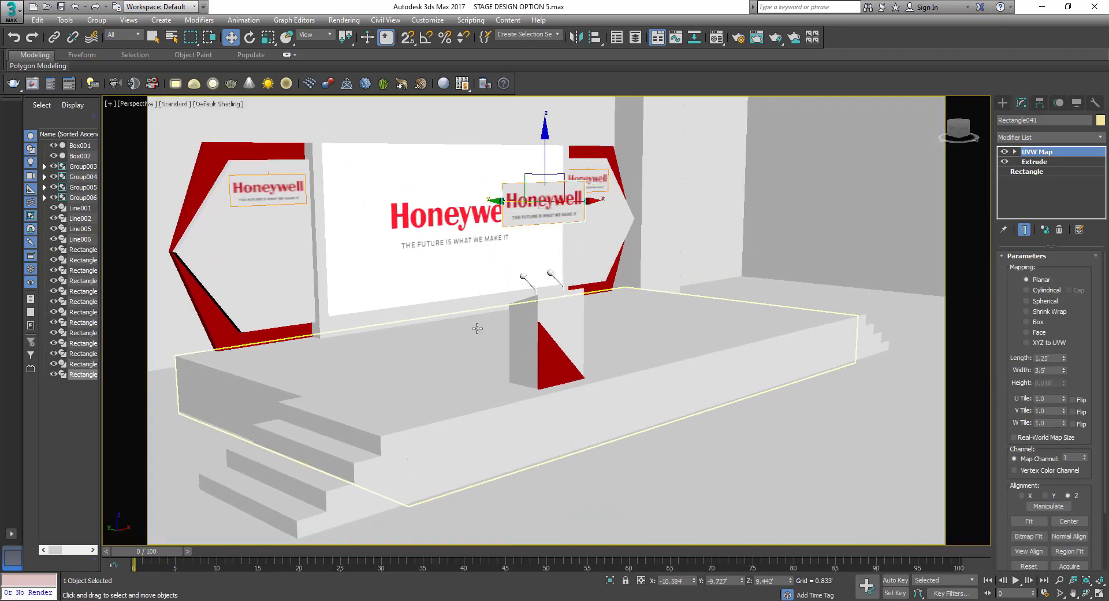
key(f)
key(F3)
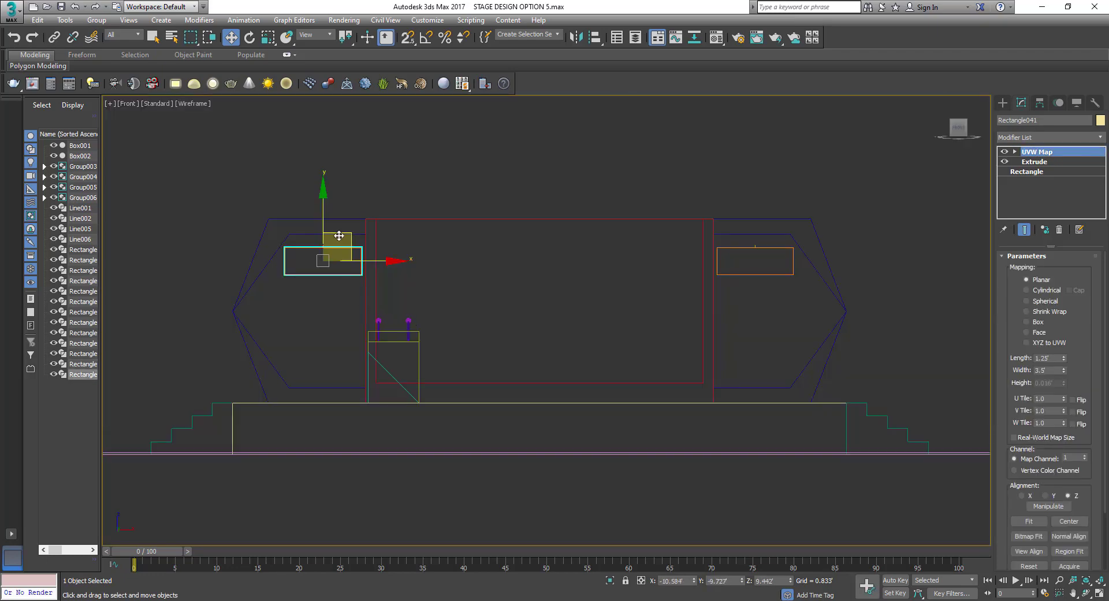
Move the plaque copy down onto the lectern and scale it to 54%
mouse_move(339, 236)
mouse_down()
mouse_move(419, 327)
mouse_move(377, 404)
mouse_up()
scroll(413, 352, up, 4)
key(r)
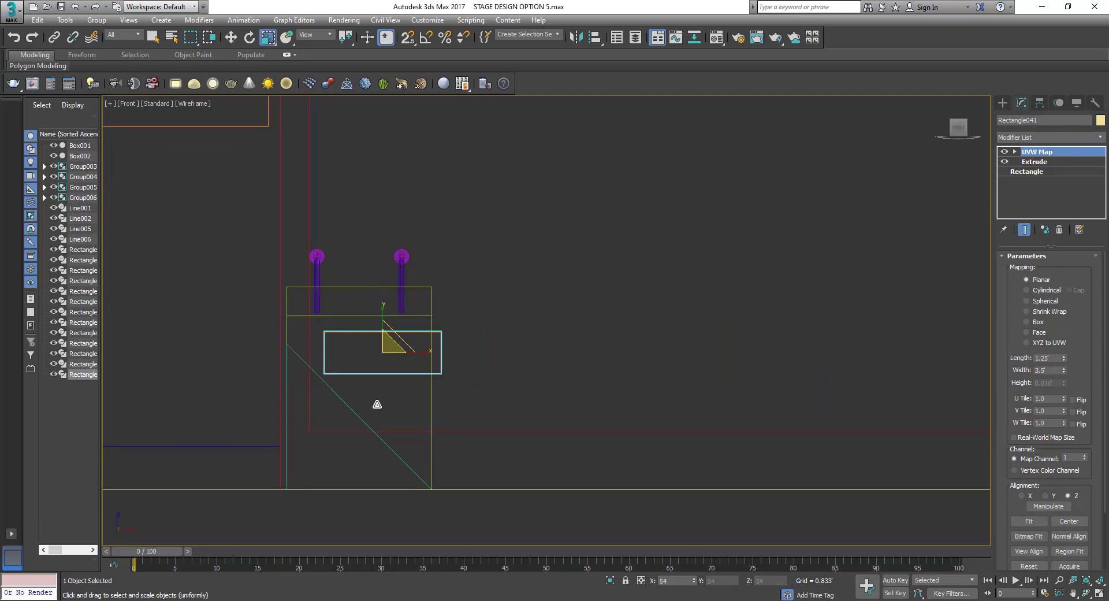
key(w)
scroll(300, 347, up, 4)
key(F3)
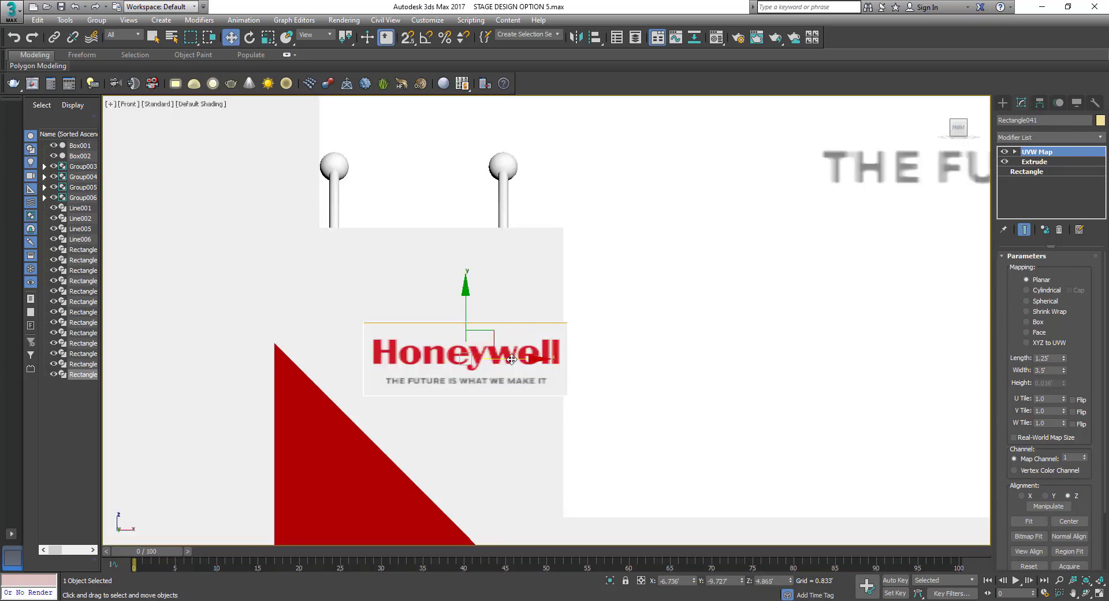
With Snaps on, centre the plaque at the lectern's top-edge midpoint
key(s)
drag(511, 359, 418, 229)
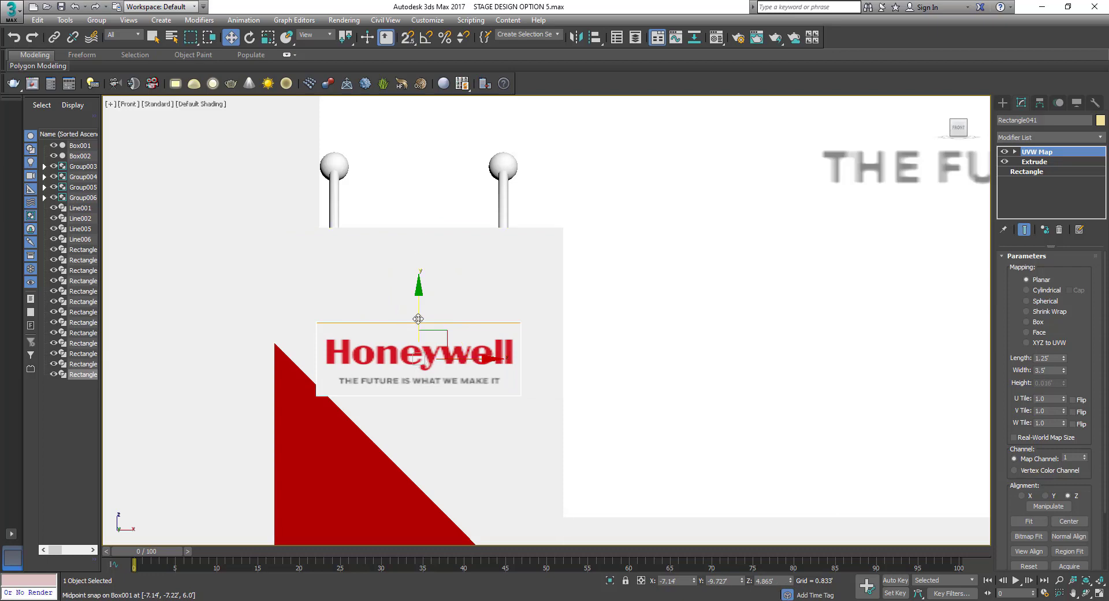
drag(419, 318, 435, 324)
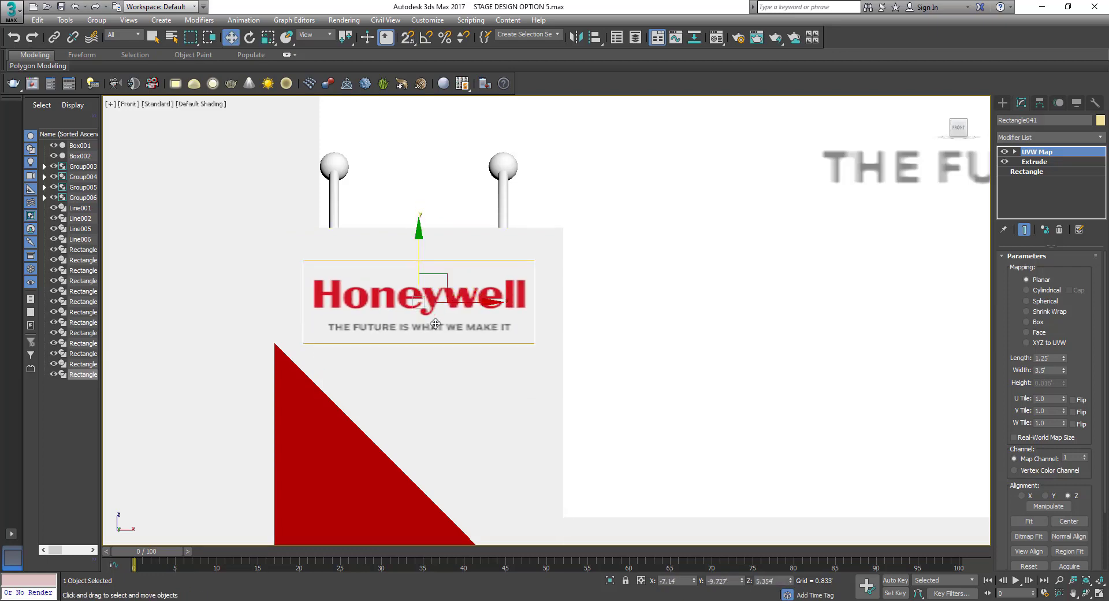
key(p)
Nudge the plaque slightly out from the lectern face and reframe the view on the stand
alt+middle_drag(435, 324, 491, 329)
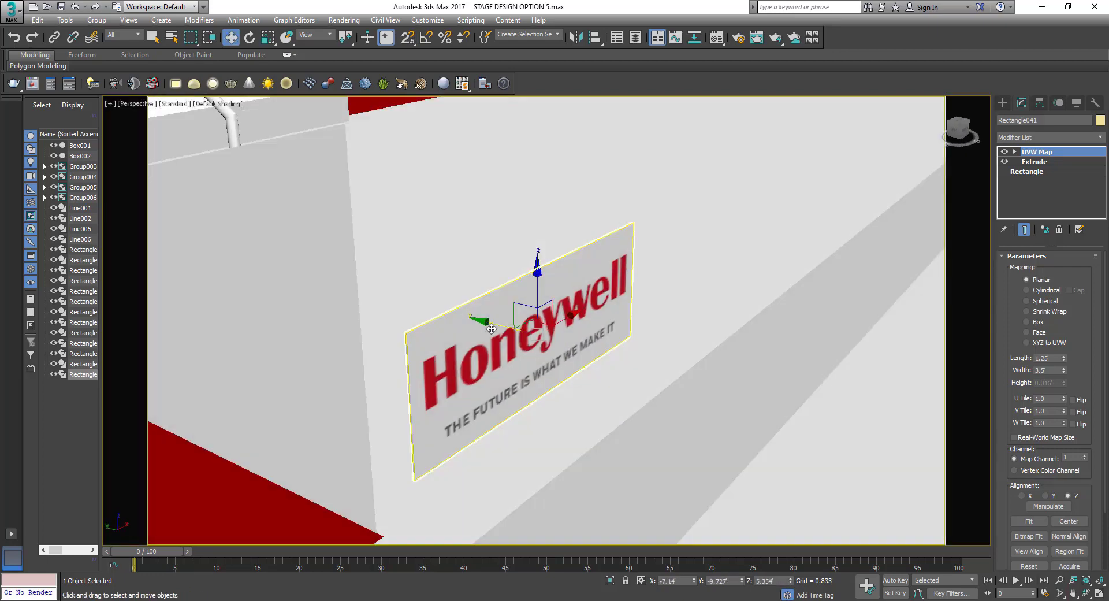
scroll(492, 328, down, 5)
scroll(358, 277, up, 1)
scroll(346, 283, up, 2)
scroll(344, 284, up, 4)
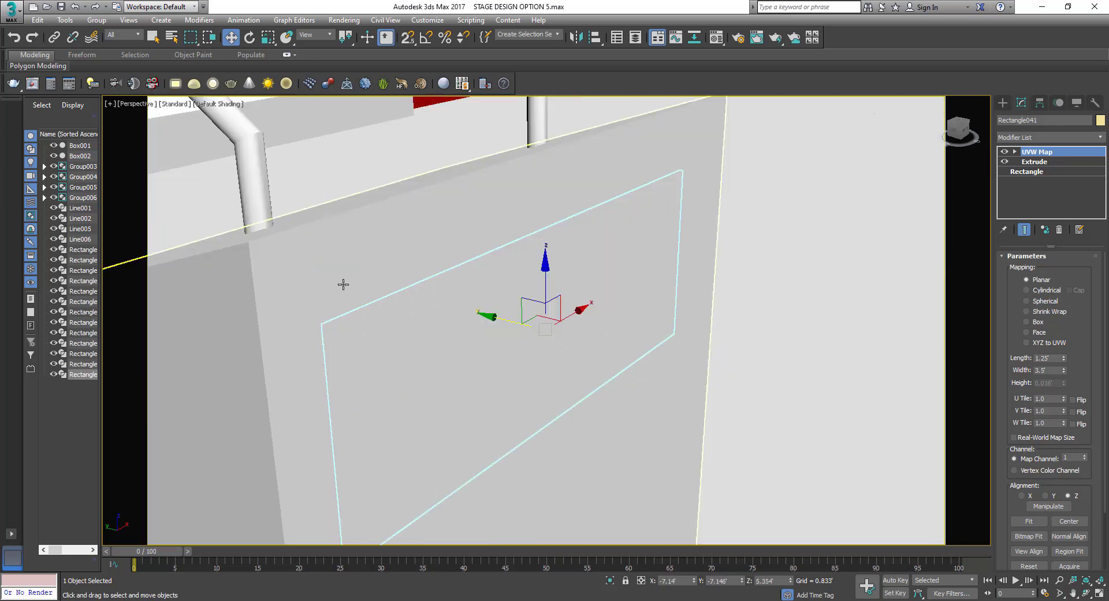
alt+middle_drag(343, 285, 494, 319)
drag(497, 319, 511, 310)
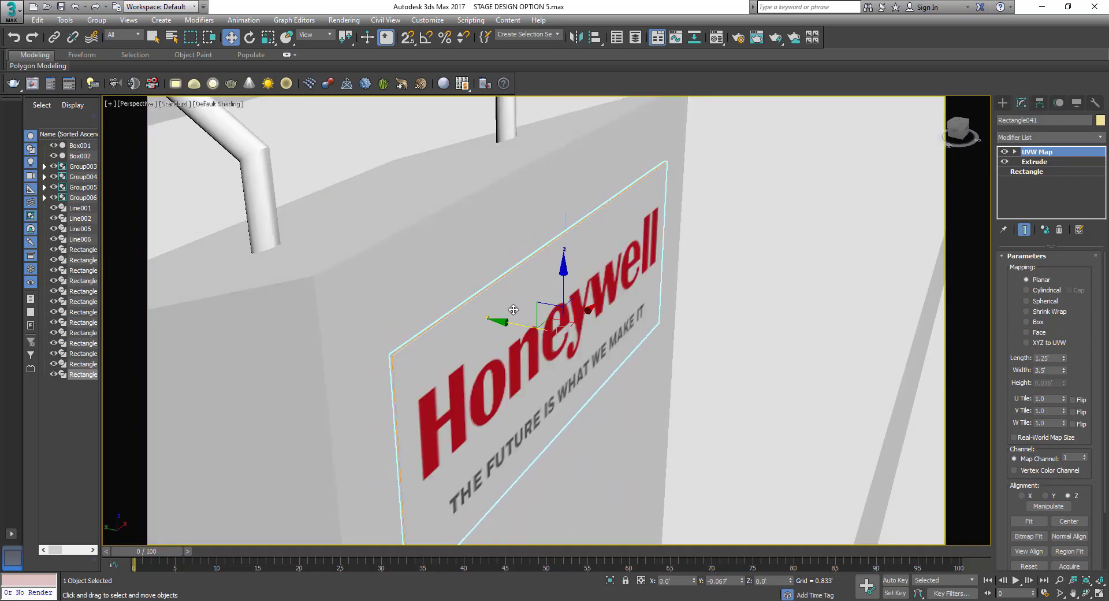
scroll(485, 306, down, 4)
scroll(472, 305, up, 3)
alt+middle_drag(473, 305, 507, 340)
scroll(528, 376, up, 3)
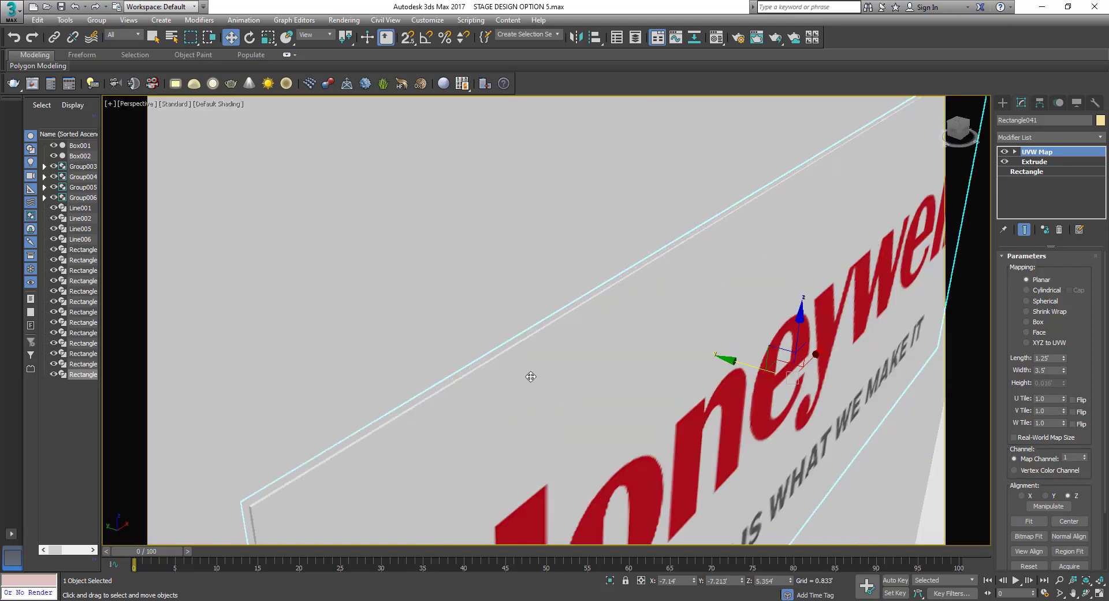
scroll(527, 376, down, 3)
key(alt+z)
scroll(421, 338, down, 4)
scroll(446, 334, down, 3)
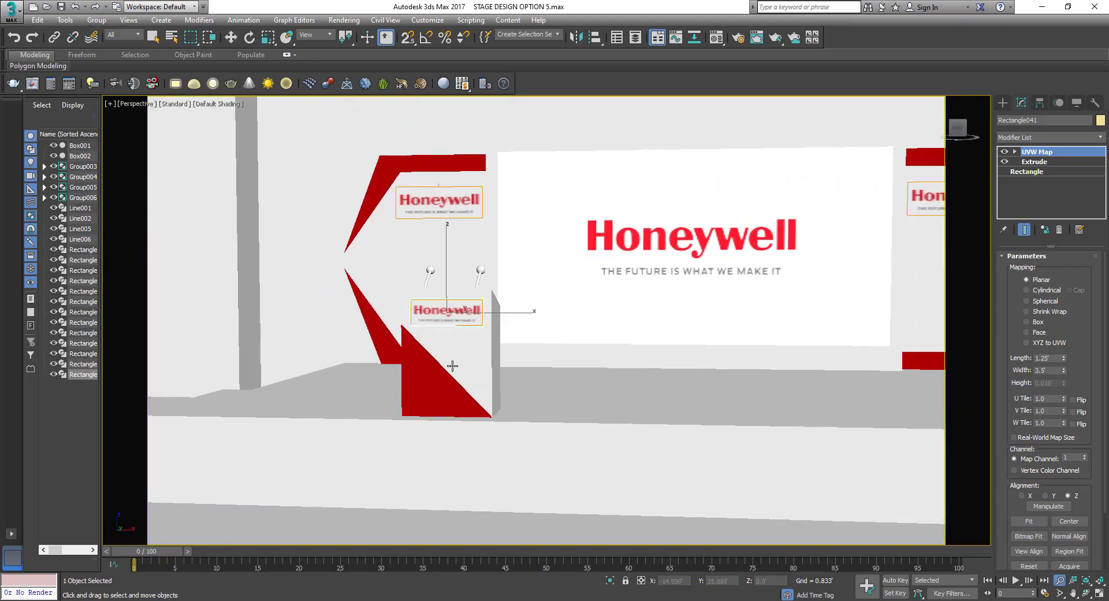
middle_drag(449, 364, 580, 296)
key(w)
scroll(512, 343, down, 5)
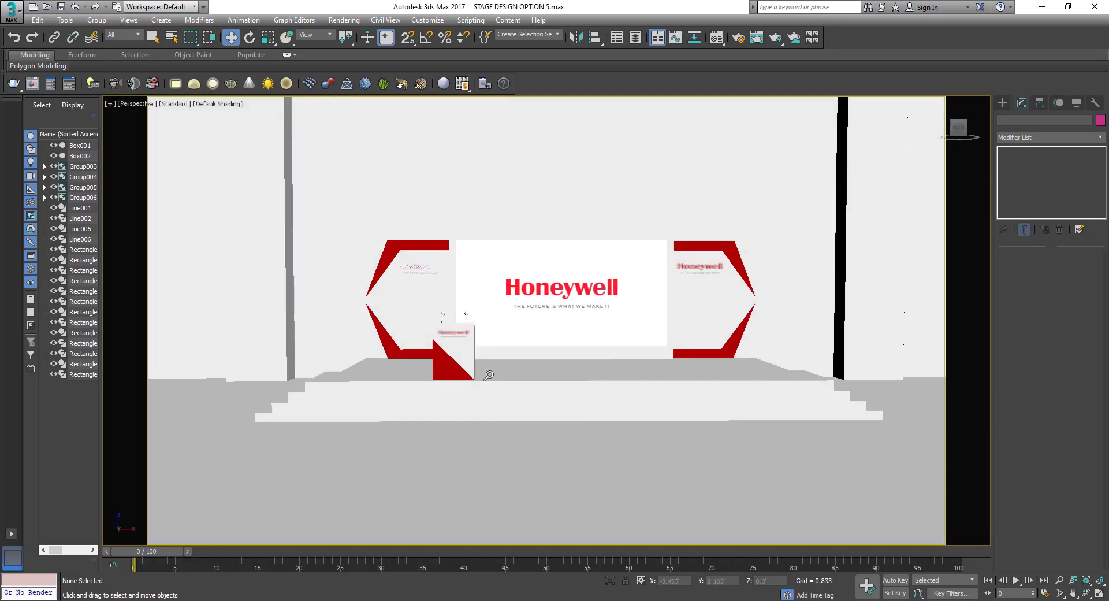
alt+middle_drag(466, 366, 458, 310)
key(alt+z)
key(w)
mouse_move(507, 376)
alt+middle_down()
mouse_move(537, 380)
mouse_move(525, 386)
alt+middle_up()
scroll(538, 380, down, 3)
scroll(440, 386, up, 2)
scroll(440, 386, up, 2)
mouse_move(440, 386)
alt+middle_down()
mouse_move(478, 391)
mouse_move(458, 408)
alt+middle_up()
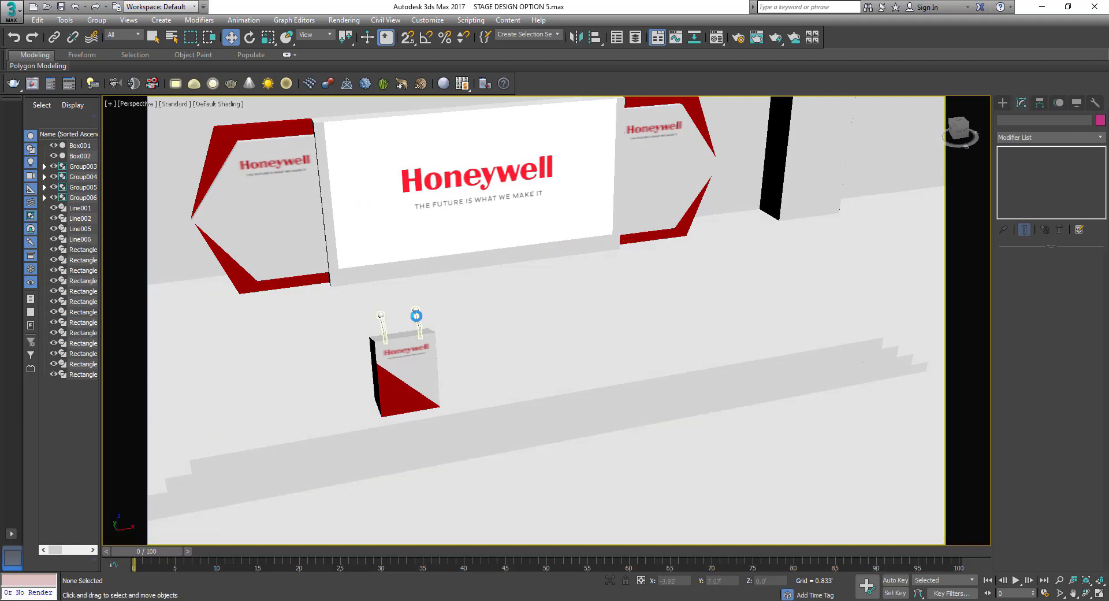
click(416, 315)
key(z)
scroll(384, 335, up, 2)
key(alt+z)
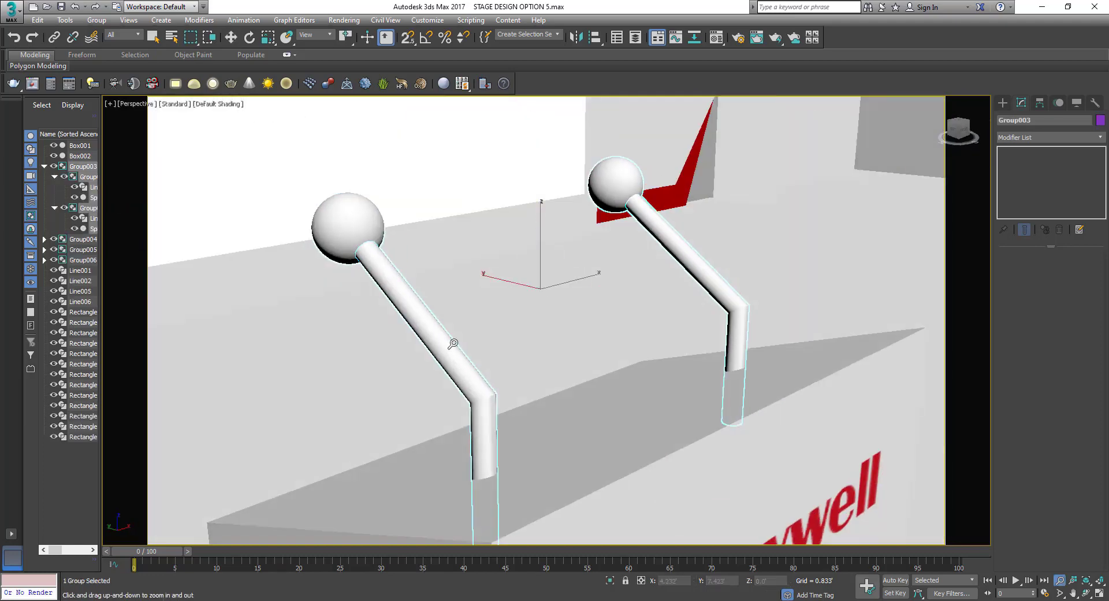
drag(453, 343, 462, 363)
key(w)
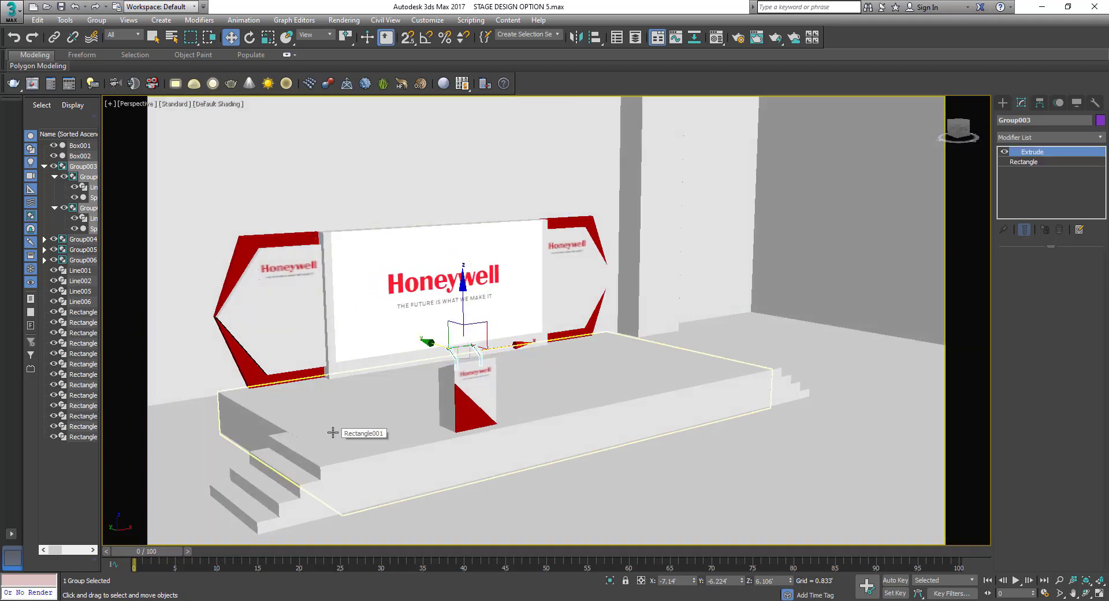
Clone the stage platform Rectangle001 as Rectangle042
click(333, 432)
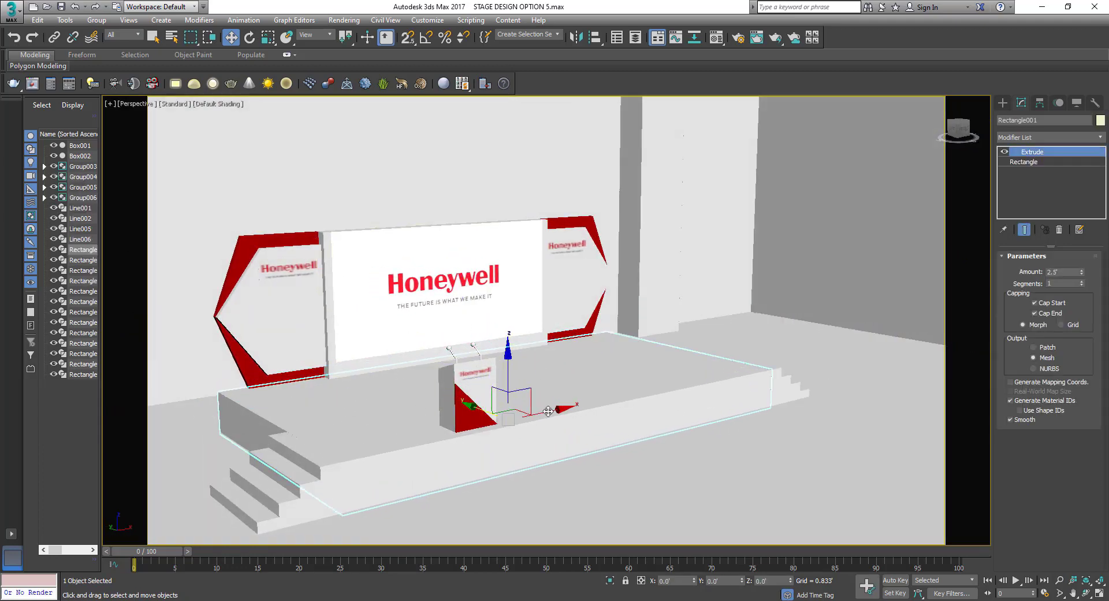
click(1045, 137)
shift+drag(577, 408, 579, 409)
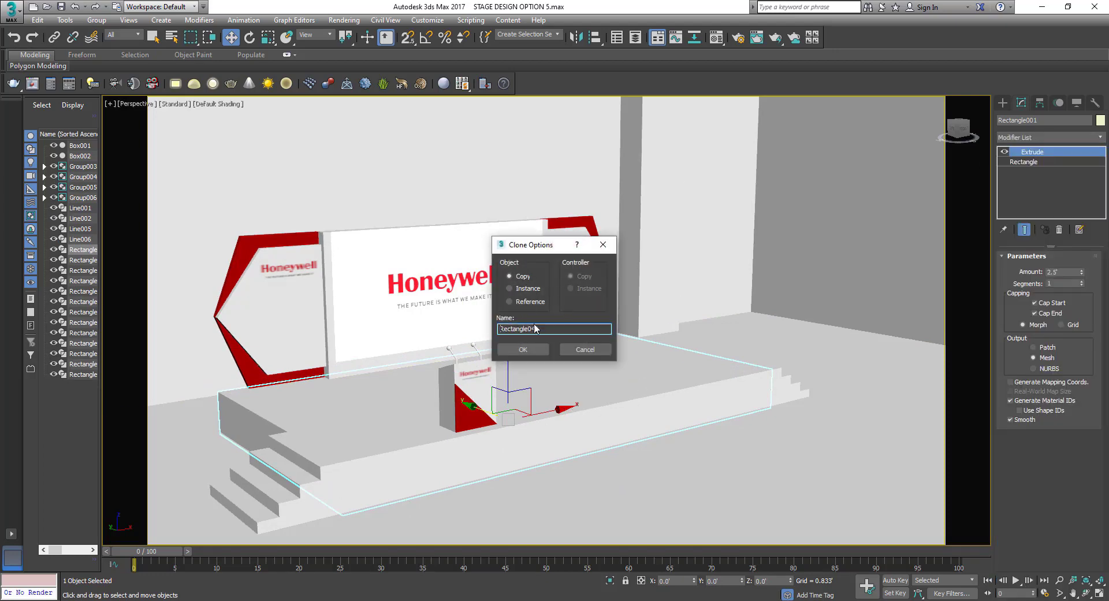
click(523, 349)
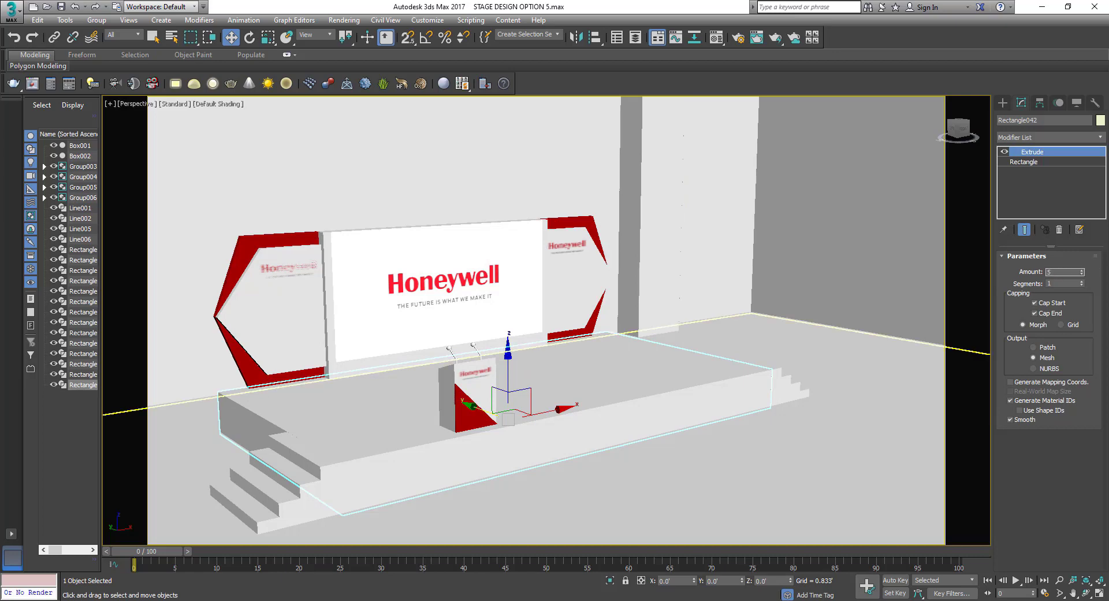
In Front view, snap Rectangle042 up onto the stage top at Z 2.5'
key(f)
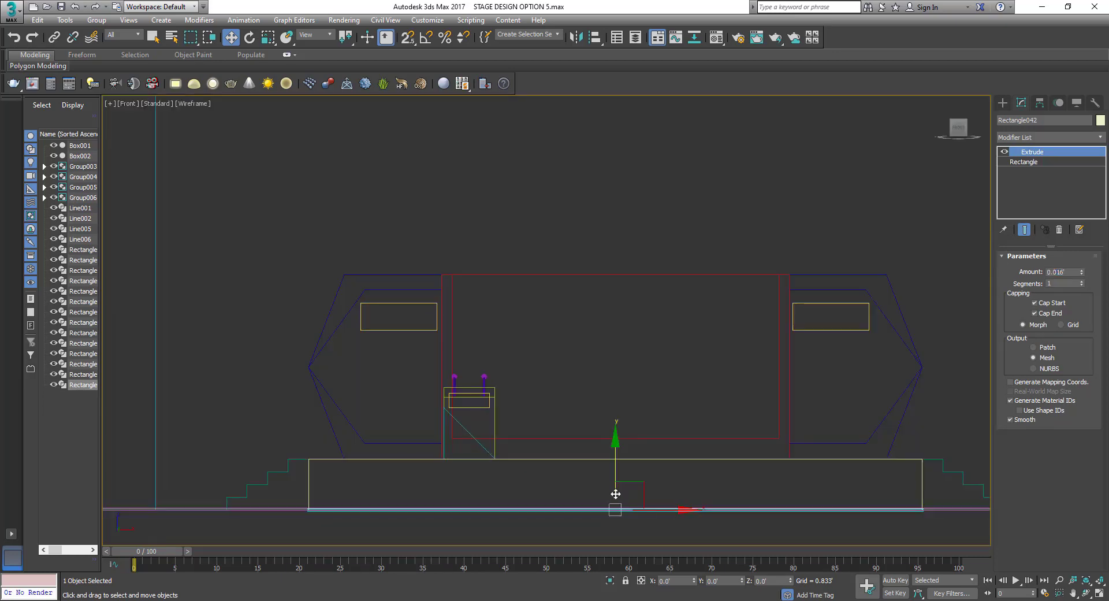
drag(615, 494, 307, 438)
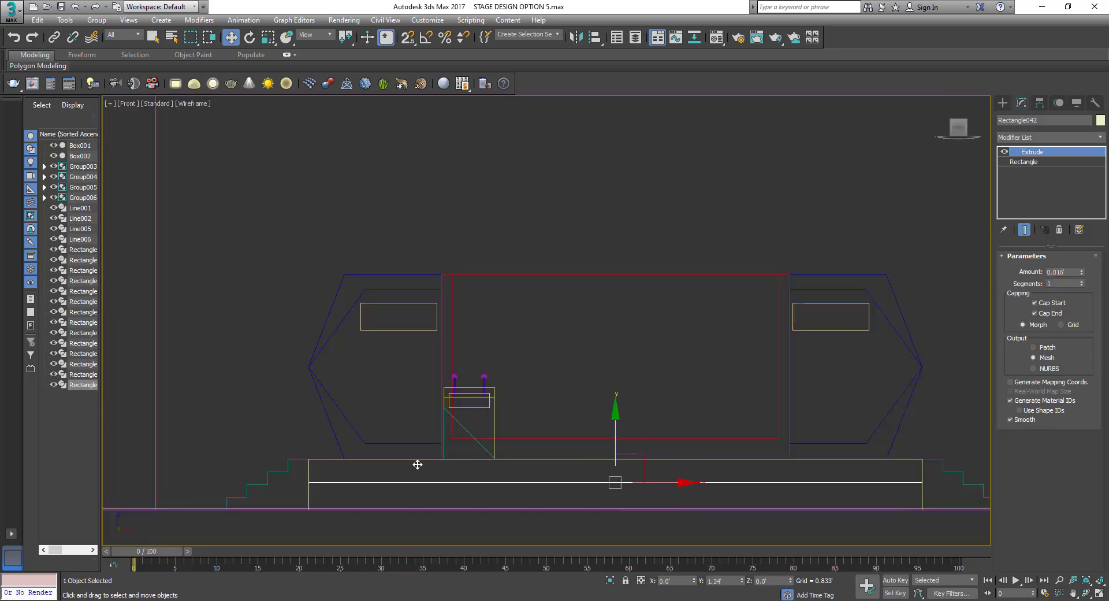
scroll(307, 437, up, 5)
middle_drag(306, 437, 408, 435)
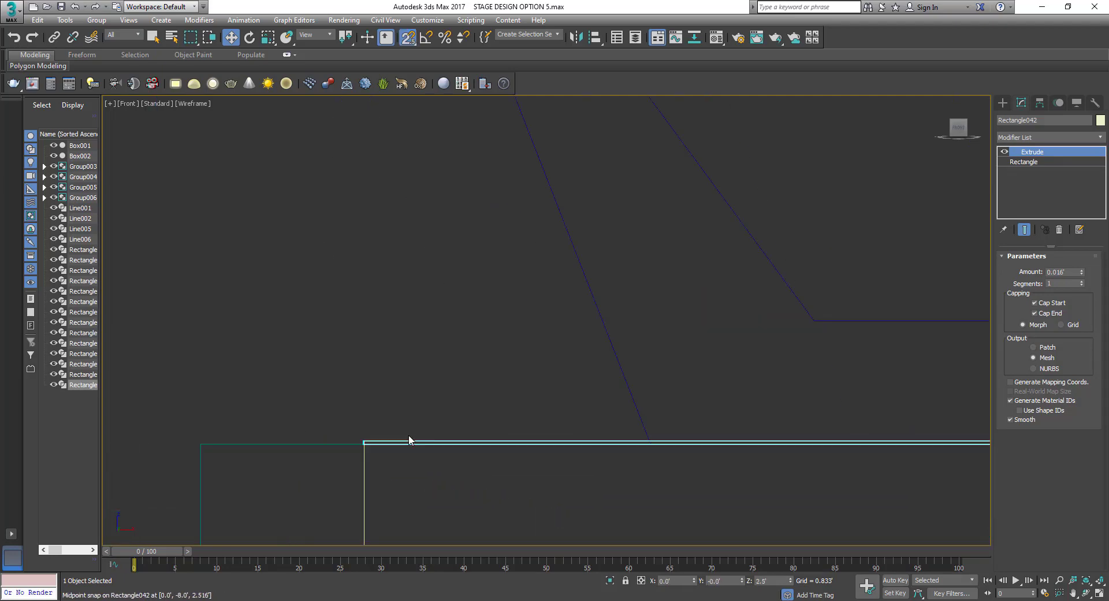
key(p)
scroll(380, 440, down, 5)
scroll(380, 441, up, 5)
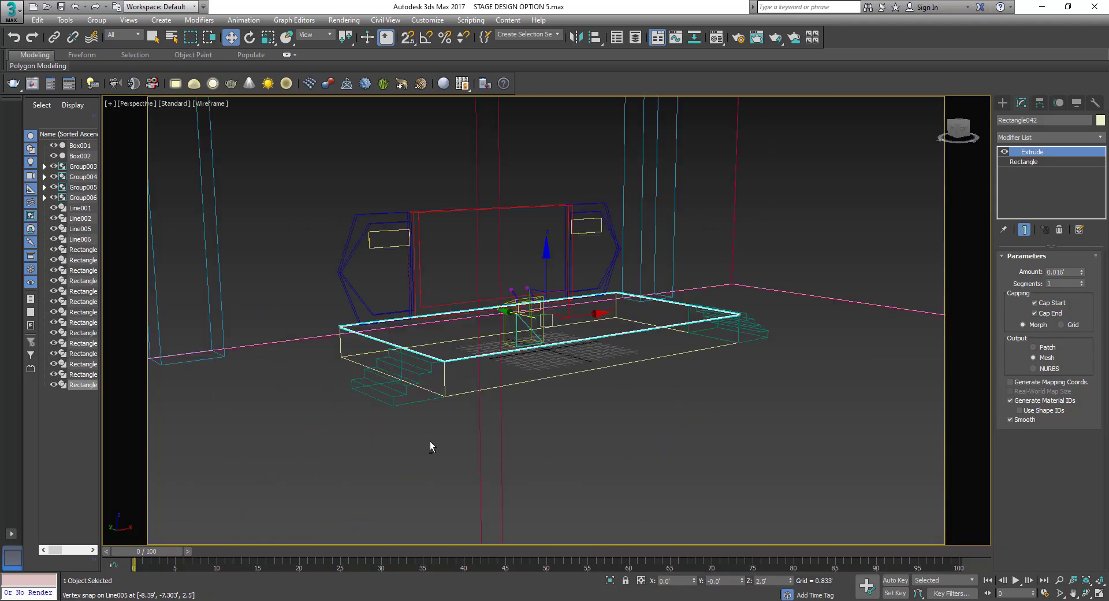
key(F3)
scroll(471, 395, up, 2)
scroll(490, 395, up, 2)
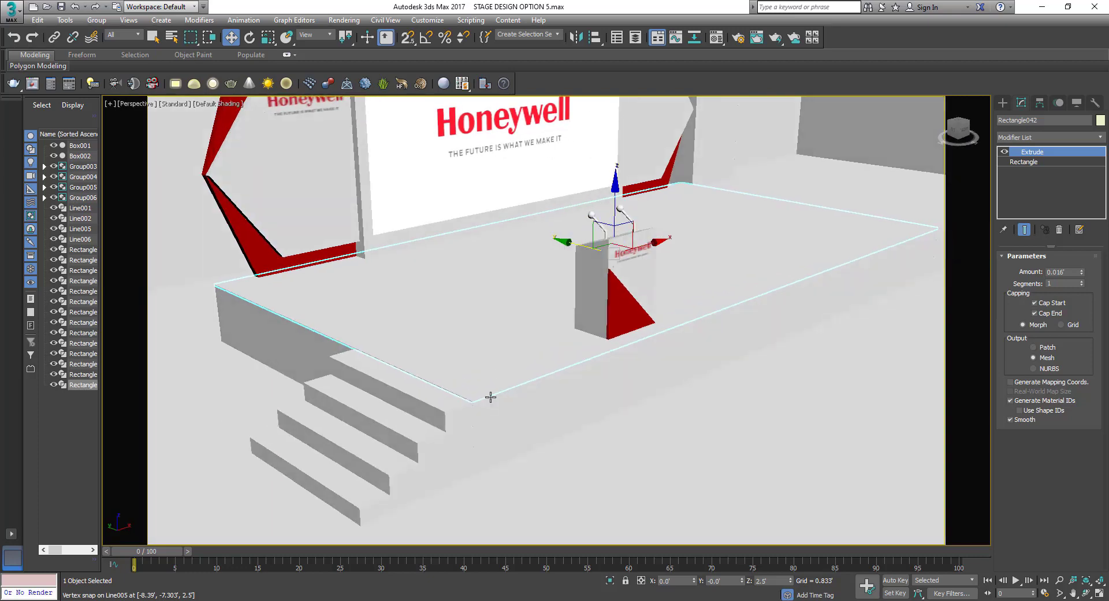
scroll(485, 395, up, 1)
Copy the Honeywell logo material to an empty slot and browse for a new Diffuse bitmap
key(m)
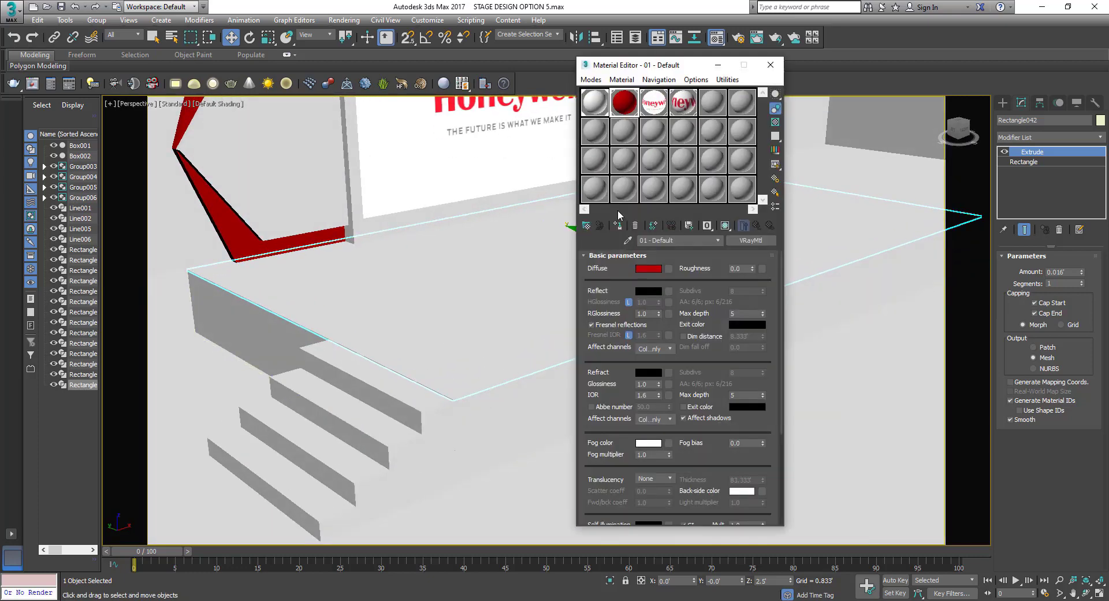
drag(683, 102, 706, 103)
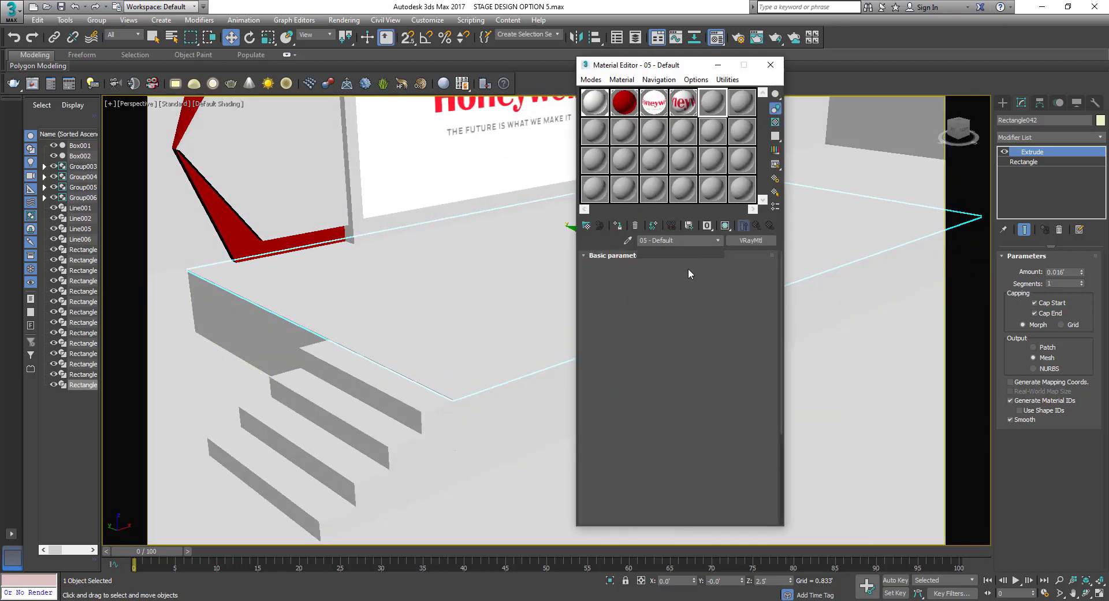
click(669, 268)
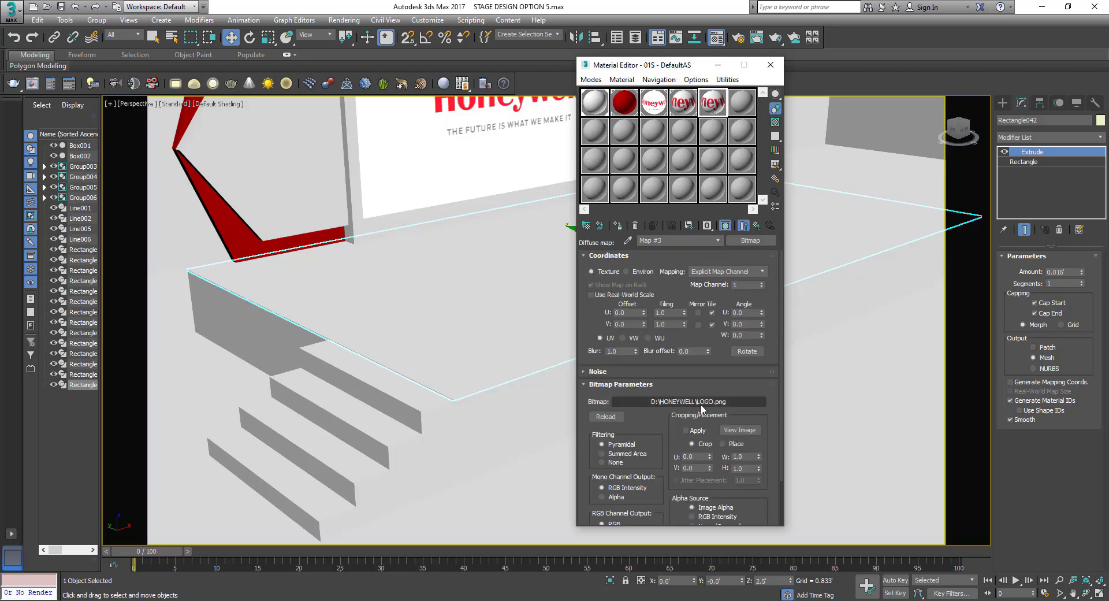
click(701, 403)
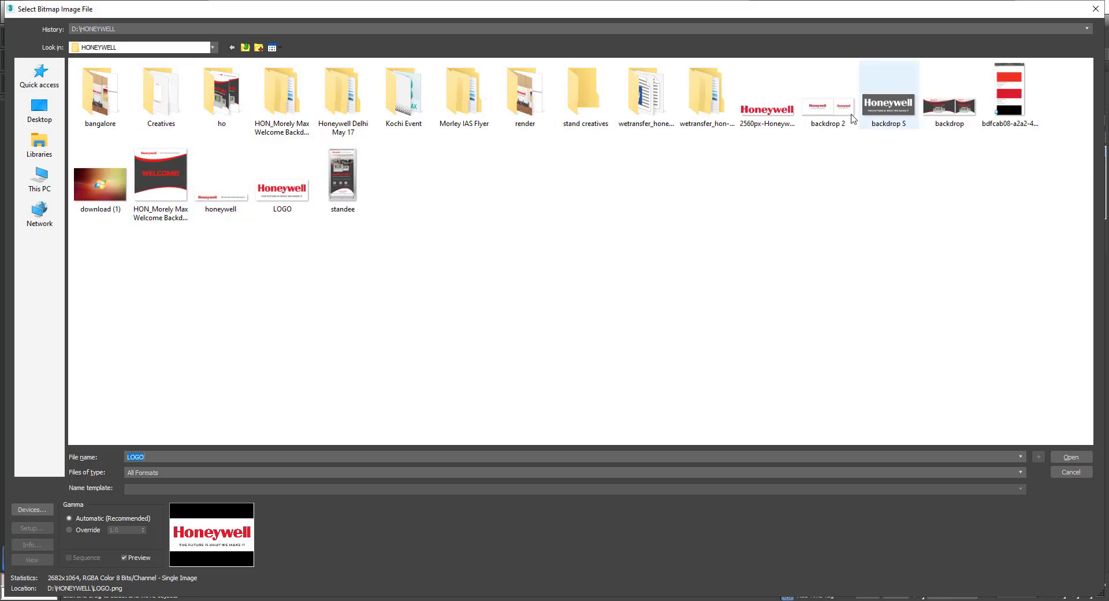
Load the 360_F_324662681 carpet image from the MATERIAL folder as diffuse and assign it
click(246, 47)
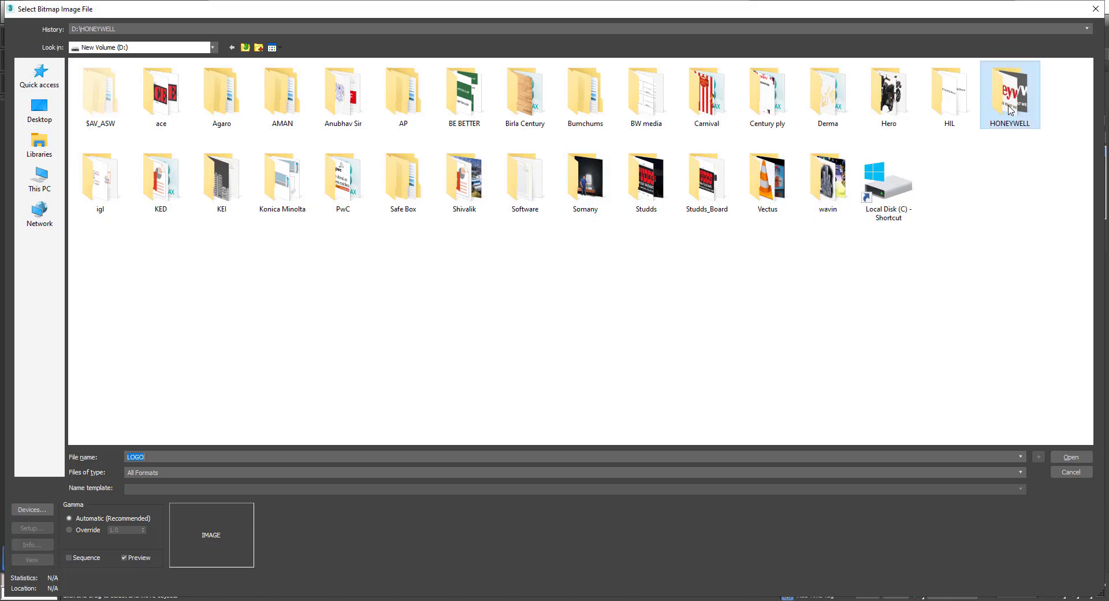
double_click(1023, 119)
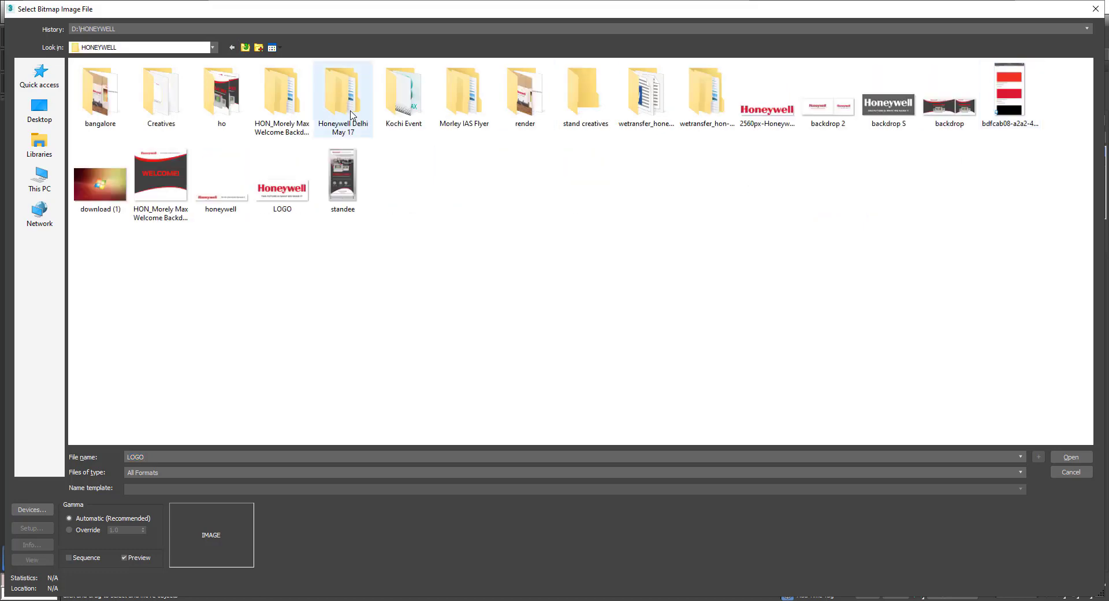
double_click(281, 97)
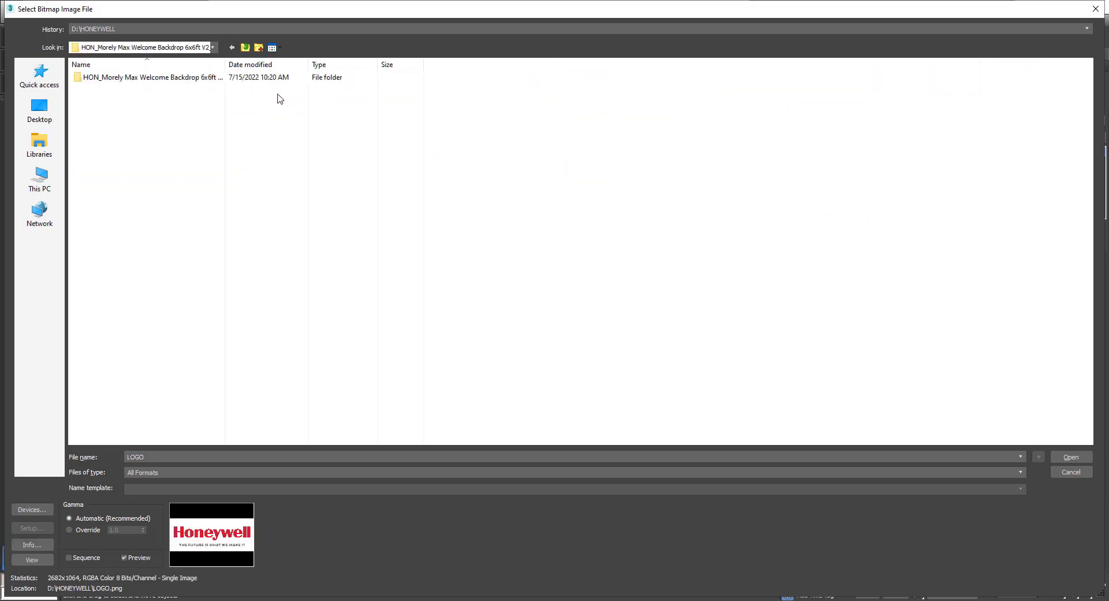
click(247, 46)
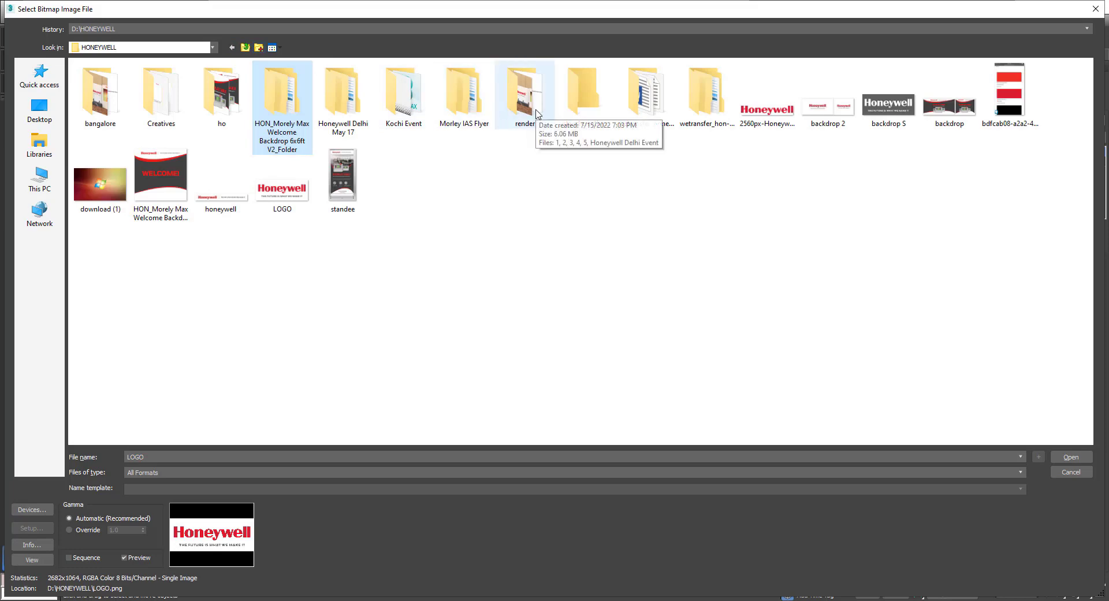
double_click(346, 110)
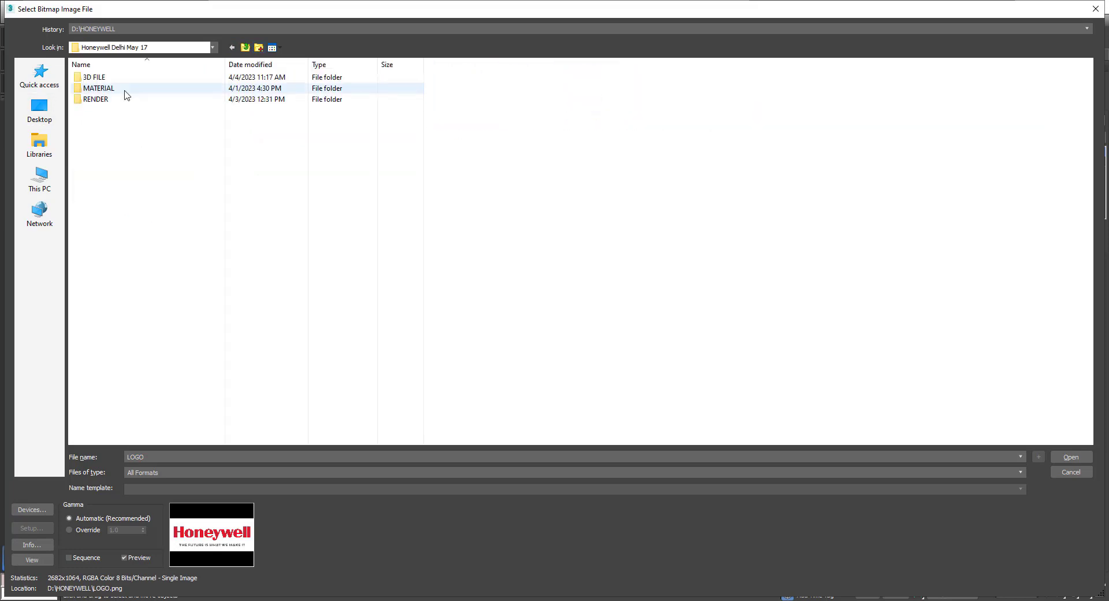
double_click(99, 88)
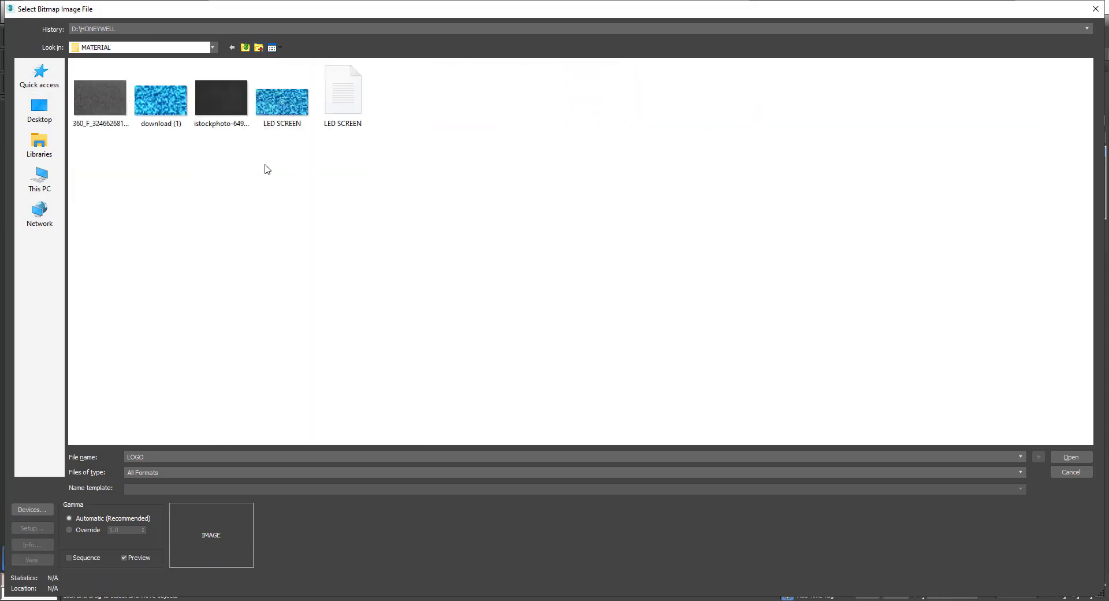
double_click(112, 111)
click(619, 225)
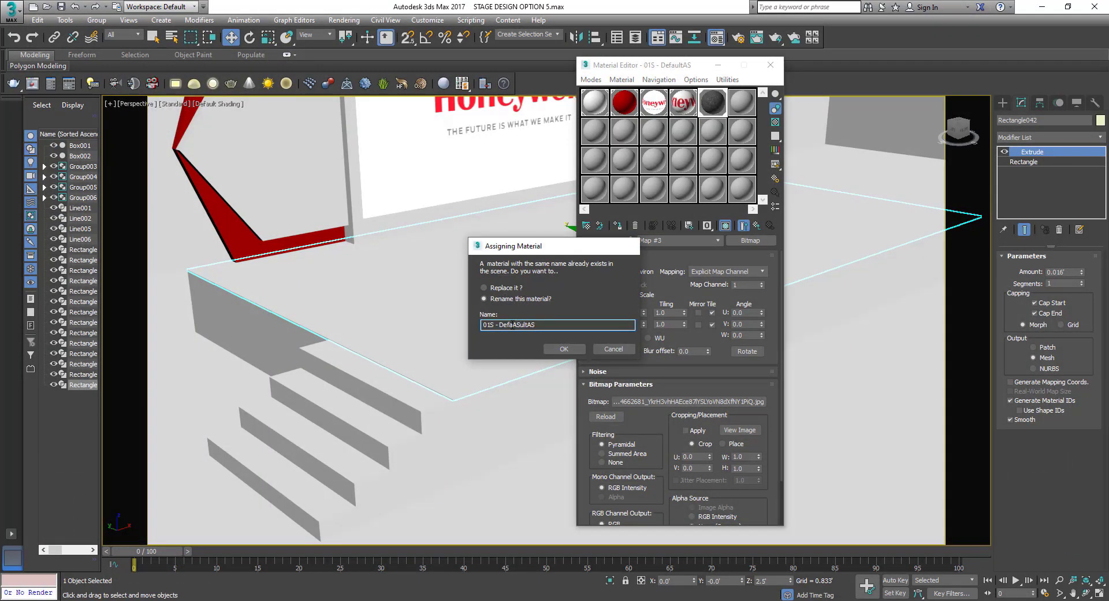
Confirm the material rename and add a UVW Map modifier to Rectangle042
key(Return)
click(1040, 138)
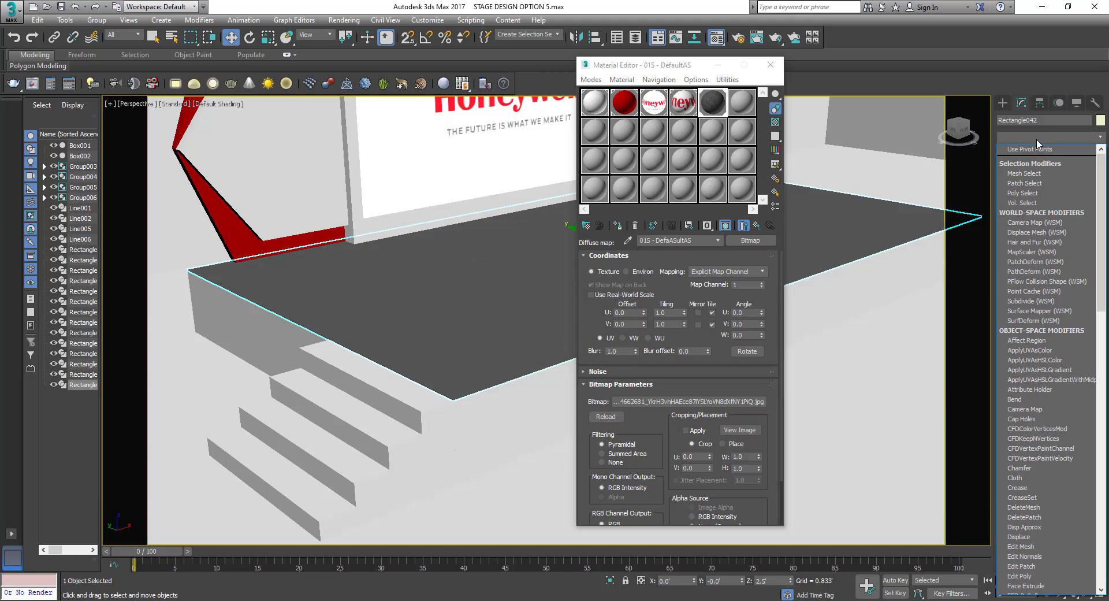
text(uvw)
key(Return)
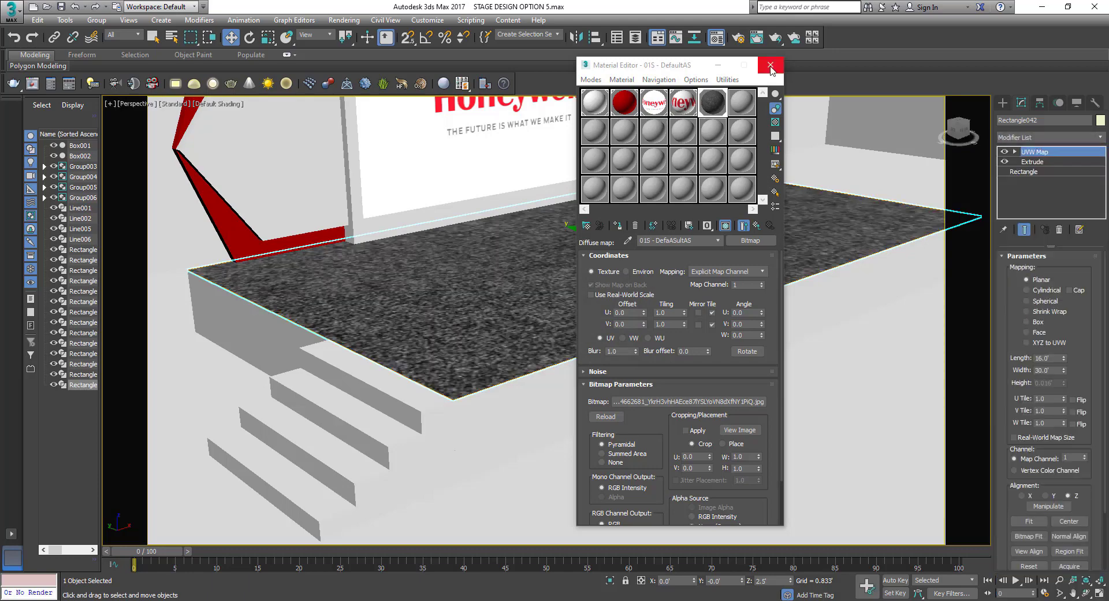
click(771, 69)
Set the floor's UVW mapping to Box with U Tile 2.0 and V Tile 2.0
scroll(706, 272, down, 3)
scroll(705, 274, up, 3)
scroll(665, 260, up, 3)
scroll(589, 260, up, 3)
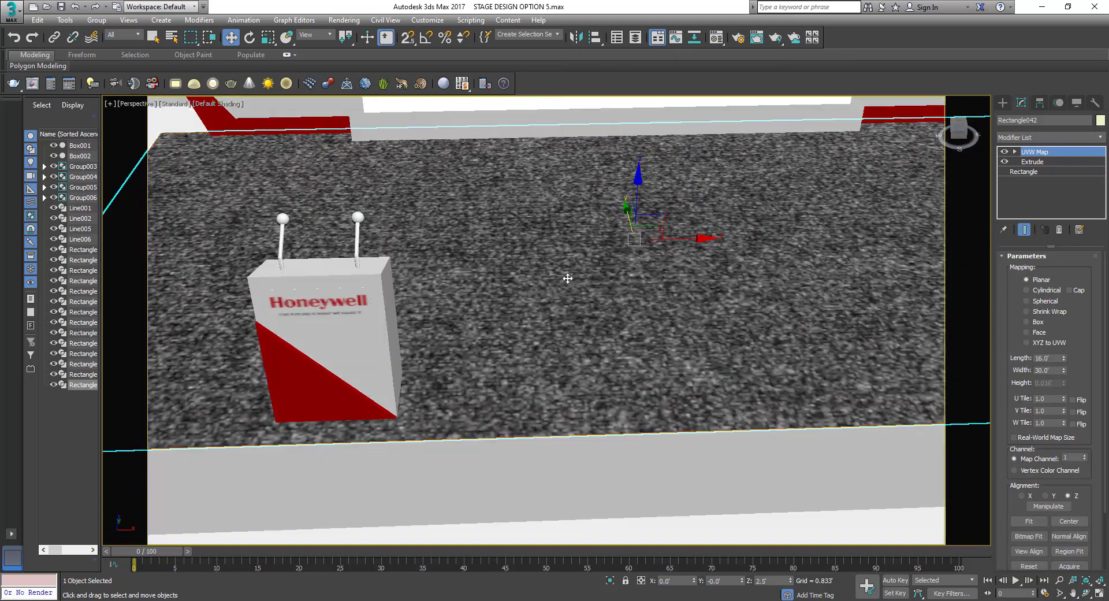
alt+middle_drag(568, 279, 1044, 334)
click(1037, 322)
mouse_move(838, 347)
alt+middle_down()
mouse_move(595, 367)
mouse_move(1057, 414)
alt+middle_up()
text(2)
key(Return)
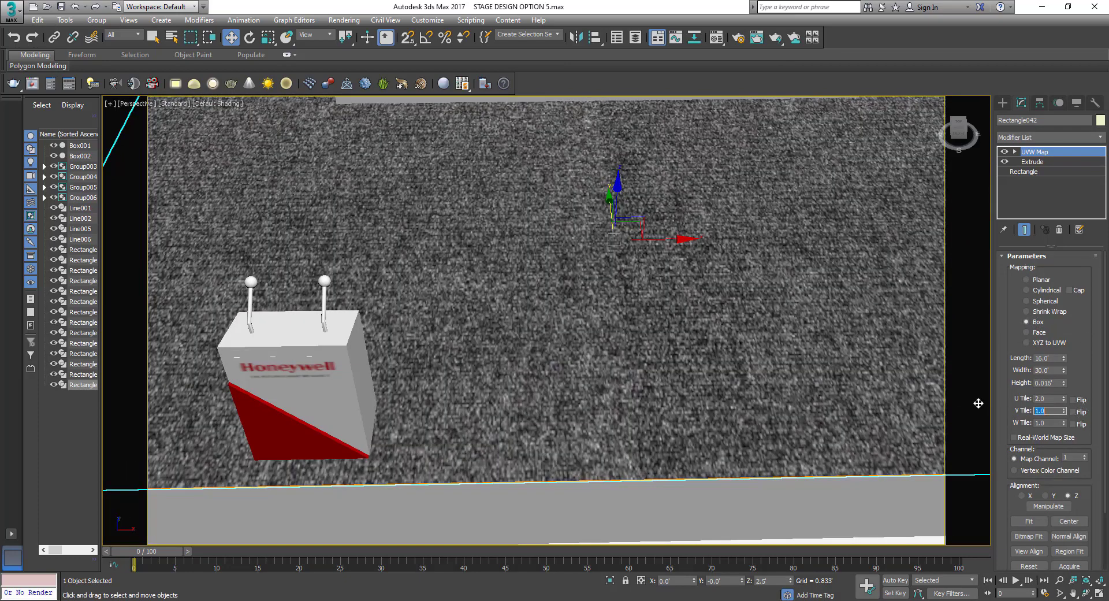
text(2)
key(Return)
scroll(605, 281, down, 5)
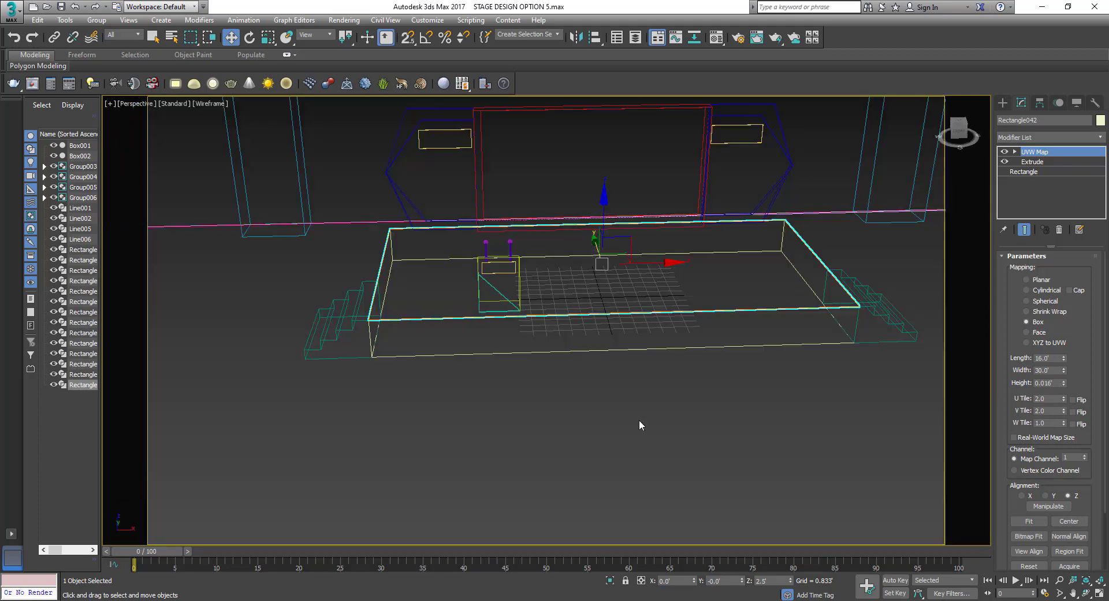
click(640, 420)
mouse_move(560, 369)
alt+middle_down()
mouse_move(503, 398)
mouse_move(536, 377)
mouse_move(557, 388)
alt+middle_up()
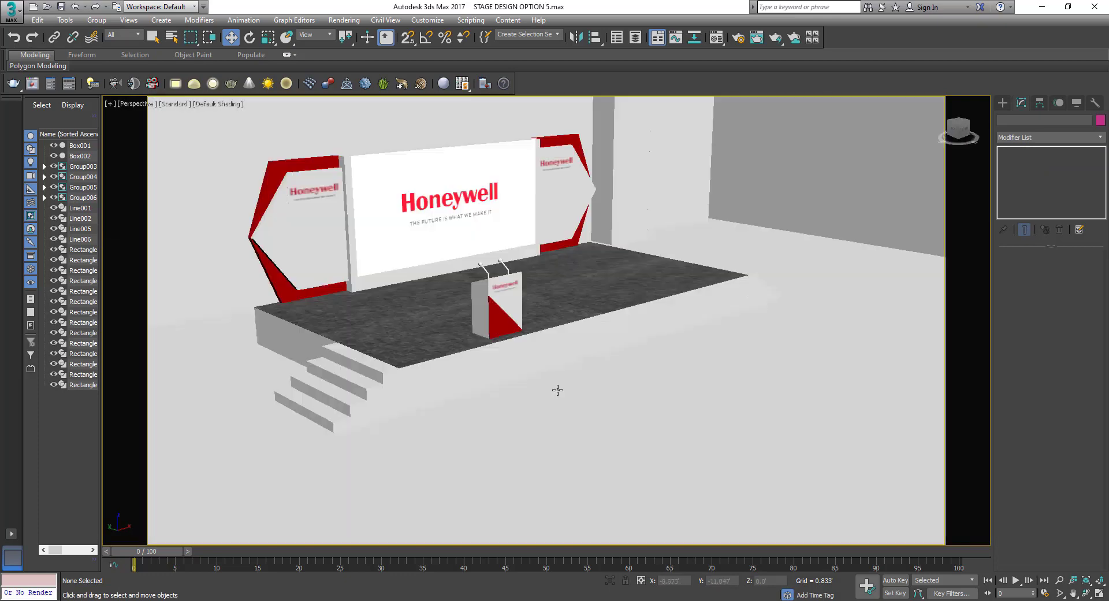
Select Line001, the front-left stairs, and add an Edit Mesh modifier
click(307, 379)
scroll(307, 378, up, 2)
scroll(346, 361, up, 2)
middle_drag(345, 361, 366, 349)
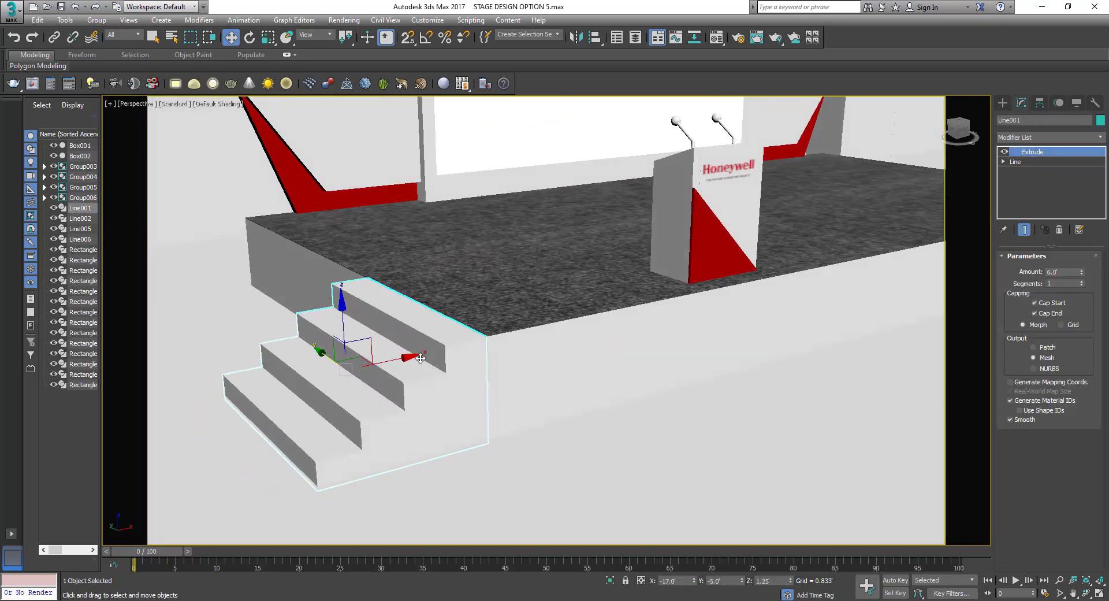
click(1042, 137)
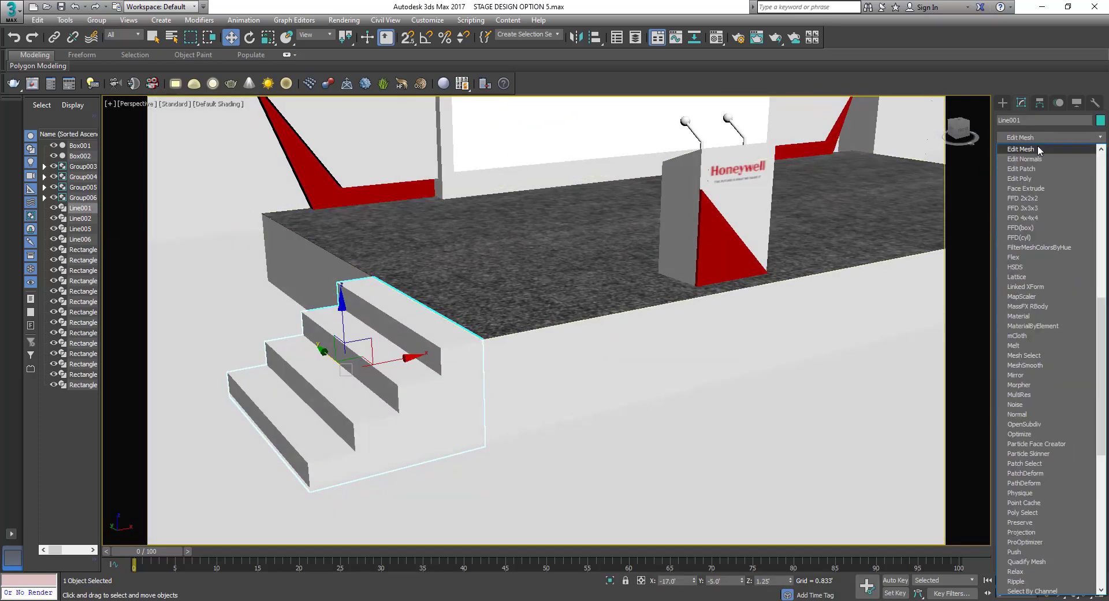
click(1034, 147)
Select the four step tread faces and assign them the grey carpet material
click(429, 347)
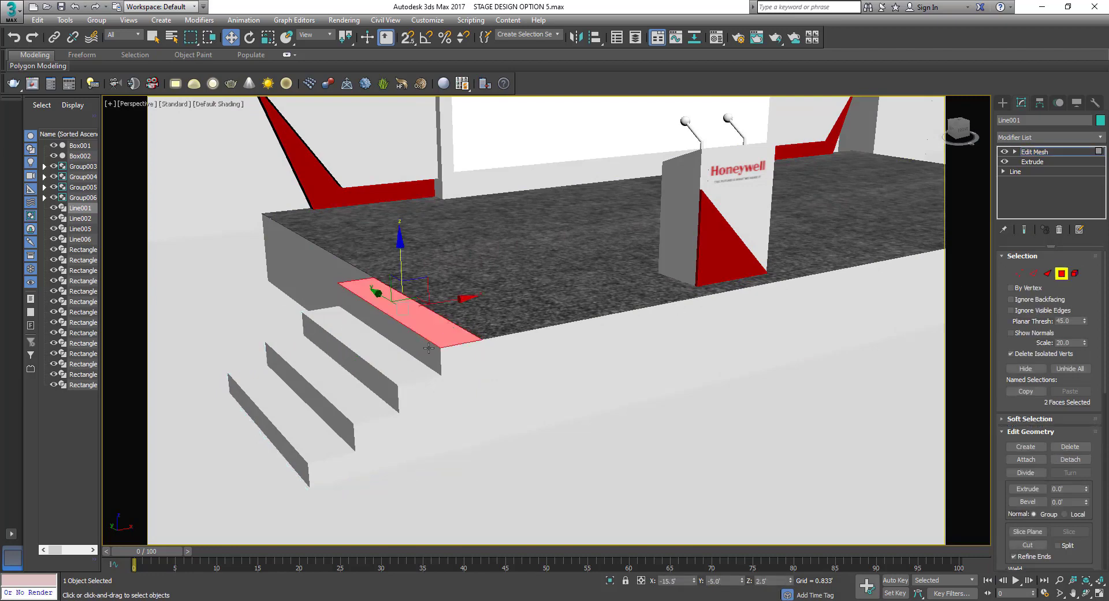
ctrl+click(388, 366)
ctrl+click(368, 387)
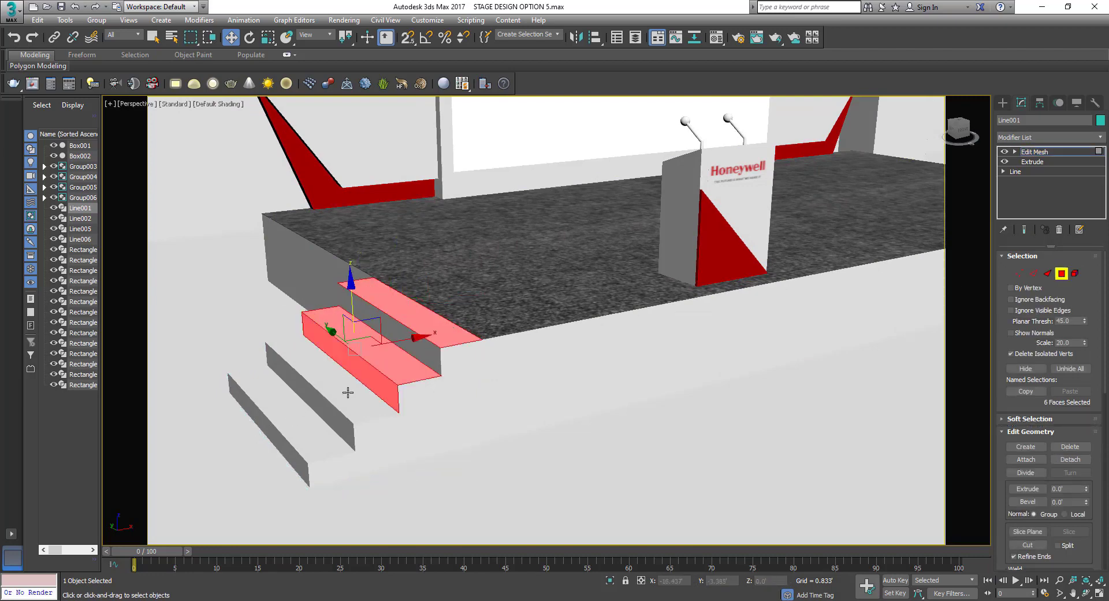
alt+click(363, 378)
ctrl+click(346, 389)
ctrl+click(294, 405)
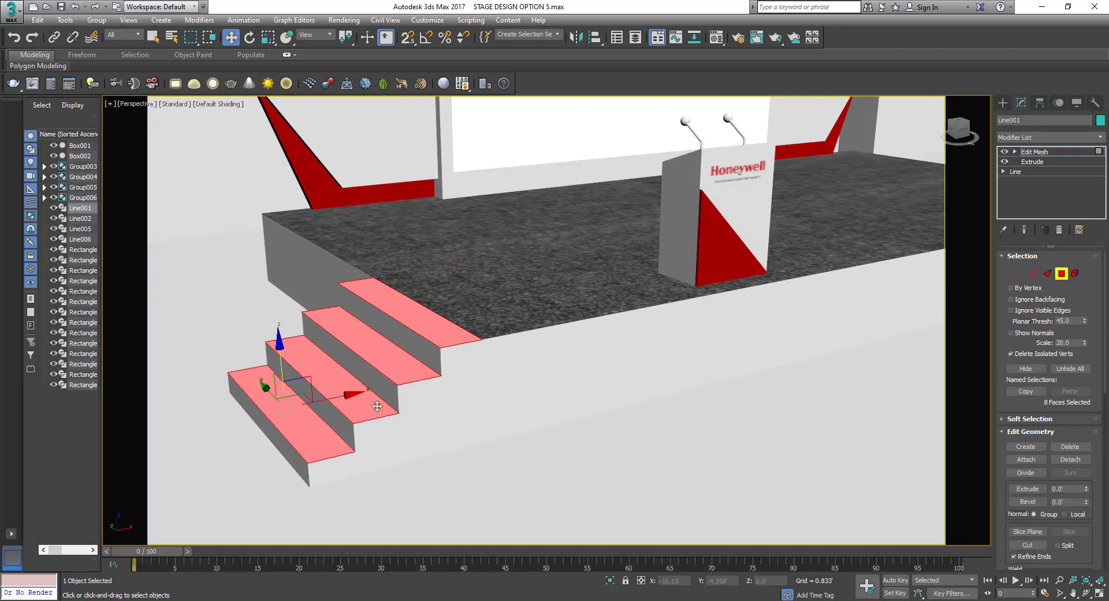
key(m)
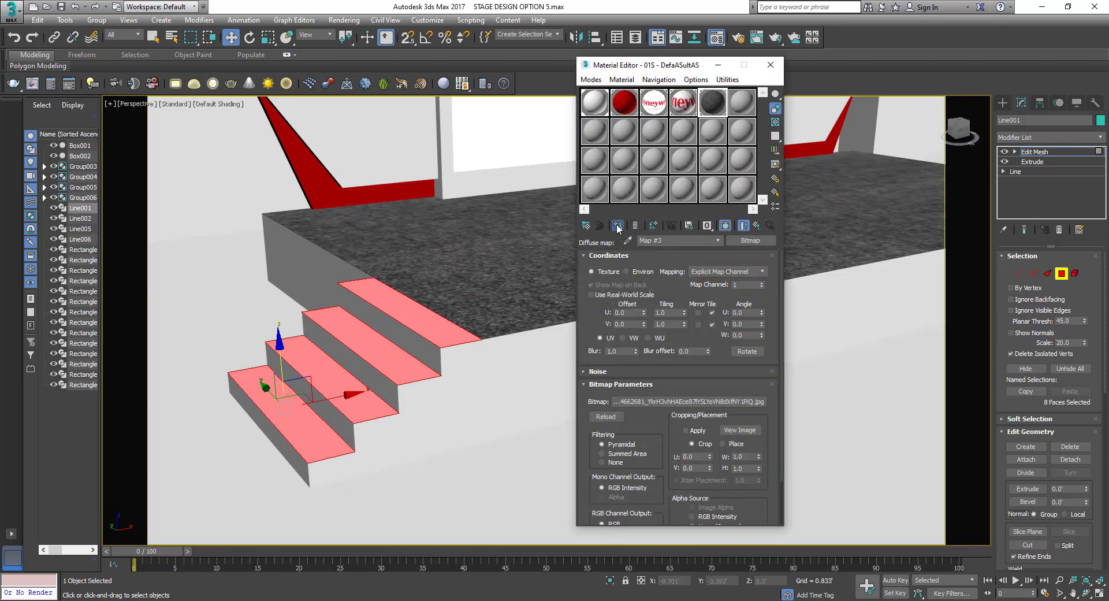
click(618, 227)
click(771, 65)
Add a UVW Map modifier set to Box, tiled 1.5 by 1.5
click(1047, 137)
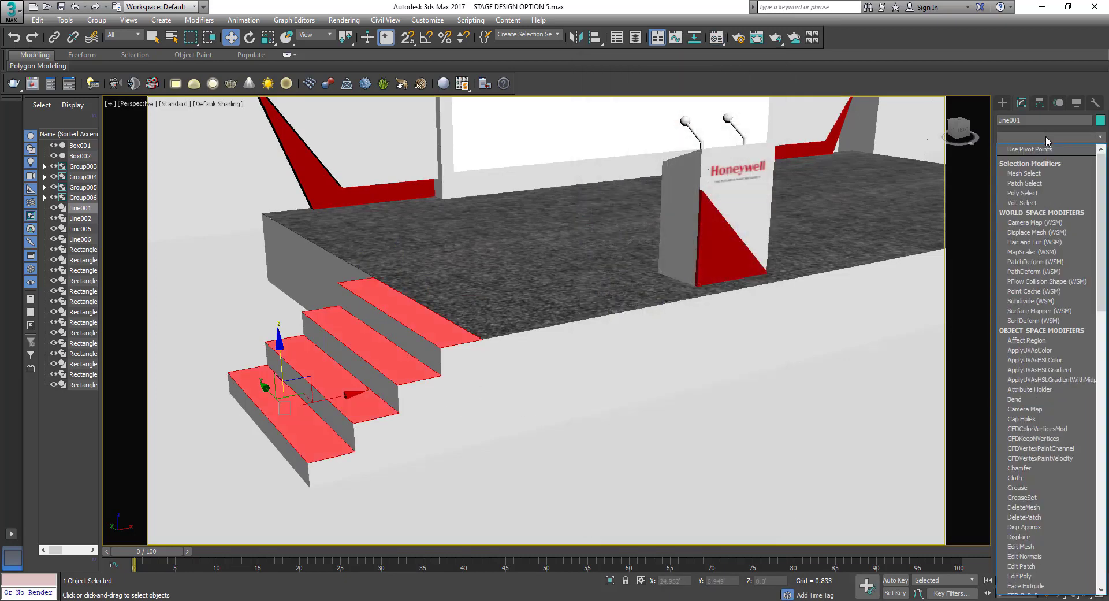
scroll(1047, 289, down, 10)
click(1034, 331)
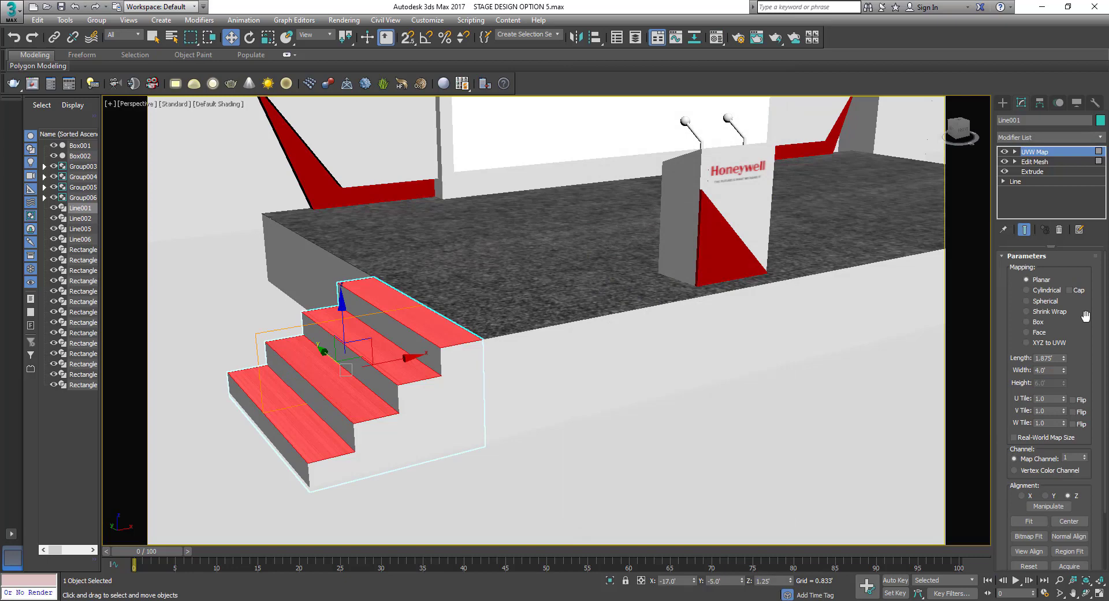
click(1038, 322)
alt+middle_drag(578, 405, 588, 466)
click(595, 448)
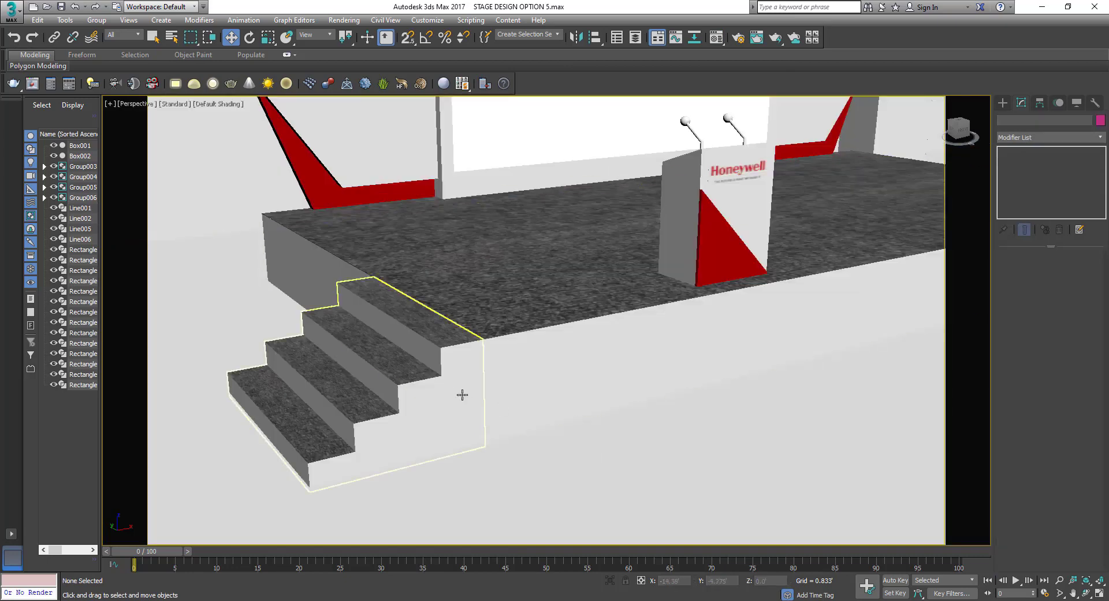
click(359, 363)
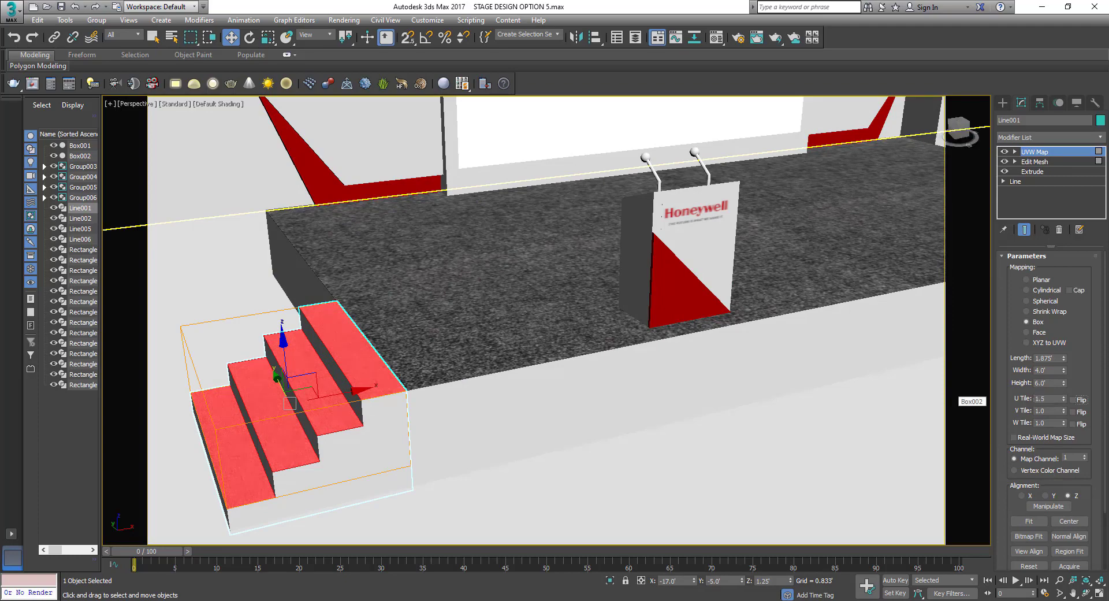
click(612, 365)
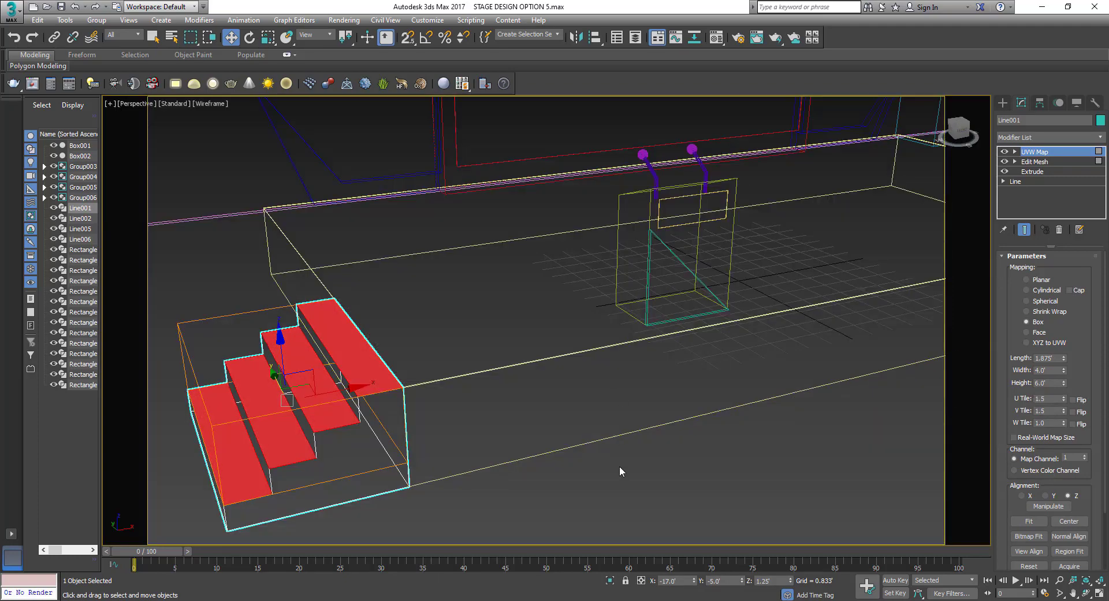
scroll(285, 426, down, 5)
Select Line002, the second stair set, and add an Edit Mesh modifier
alt+middle_drag(285, 425, 282, 383)
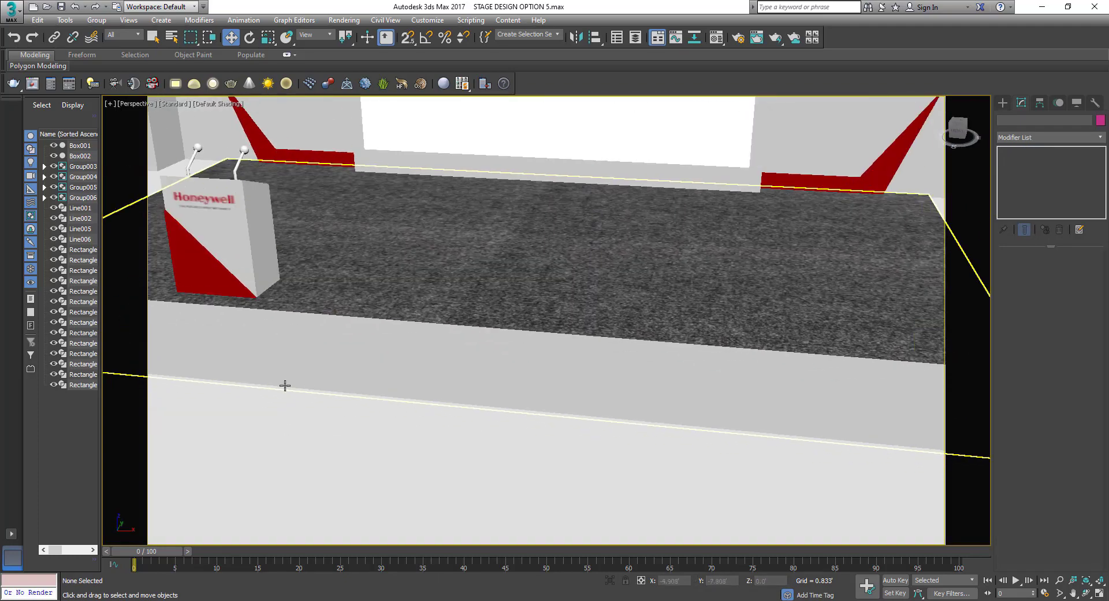
scroll(565, 389, down, 5)
click(588, 378)
scroll(587, 378, up, 3)
click(1046, 137)
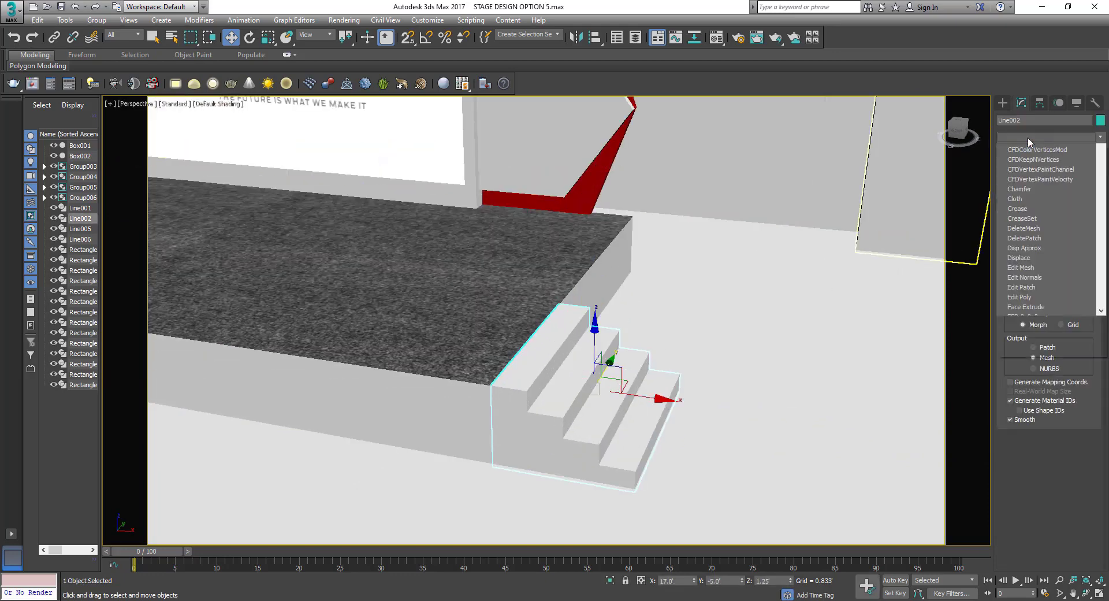
click(1073, 276)
Select the tread faces of Line002 and apply the carpet material
click(1064, 276)
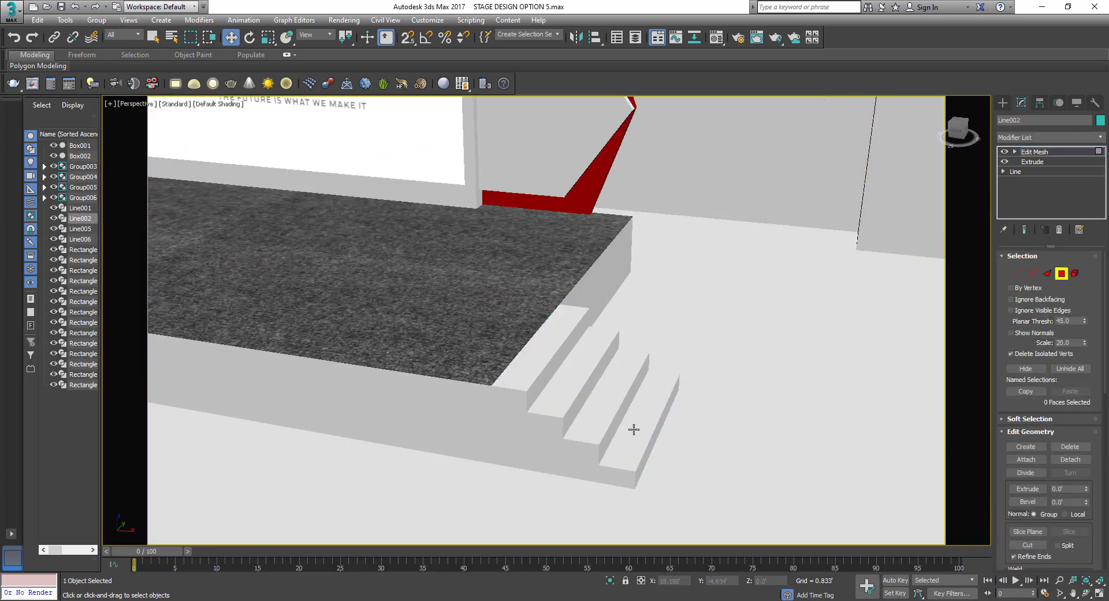
click(634, 428)
ctrl+click(604, 398)
ctrl+click(544, 370)
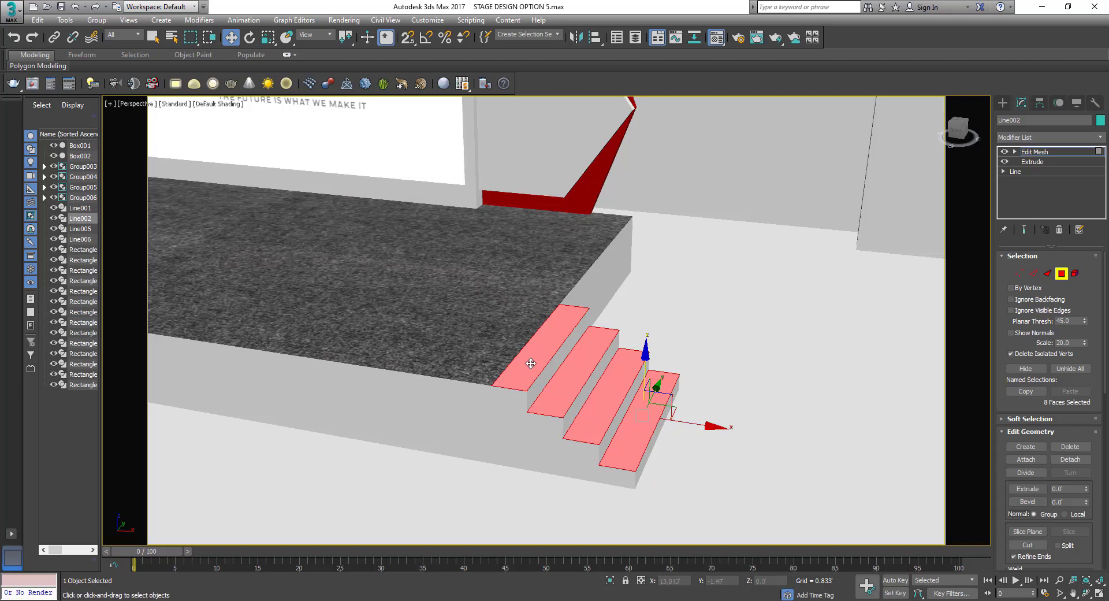
key(m)
click(624, 227)
click(783, 64)
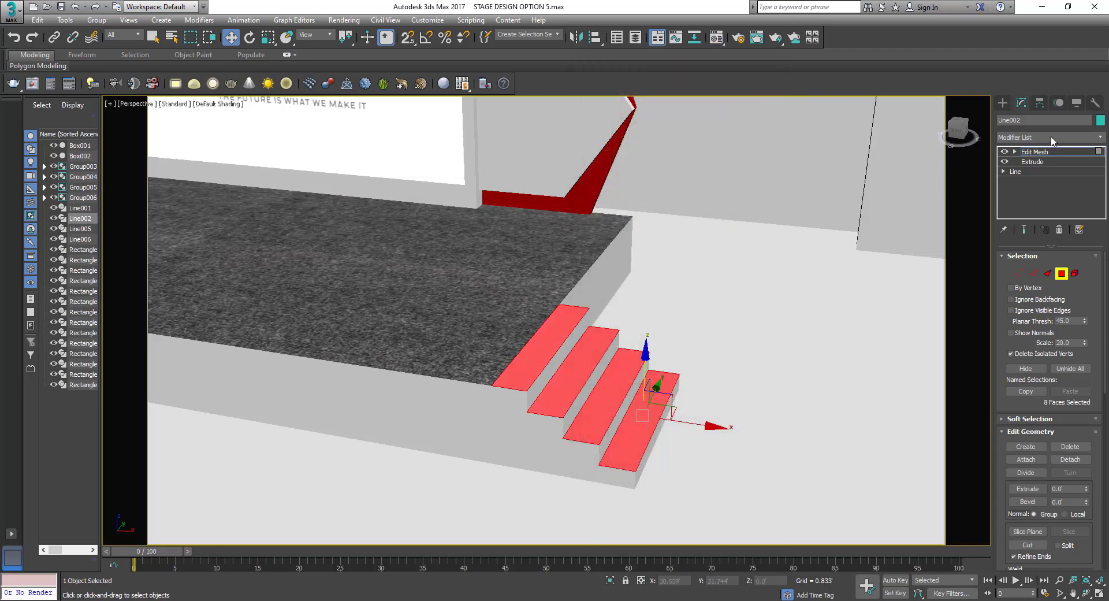
Add a UVW Map modifier with Box projection to the Line002 stairs
click(1052, 138)
text(uvw)
key(Return)
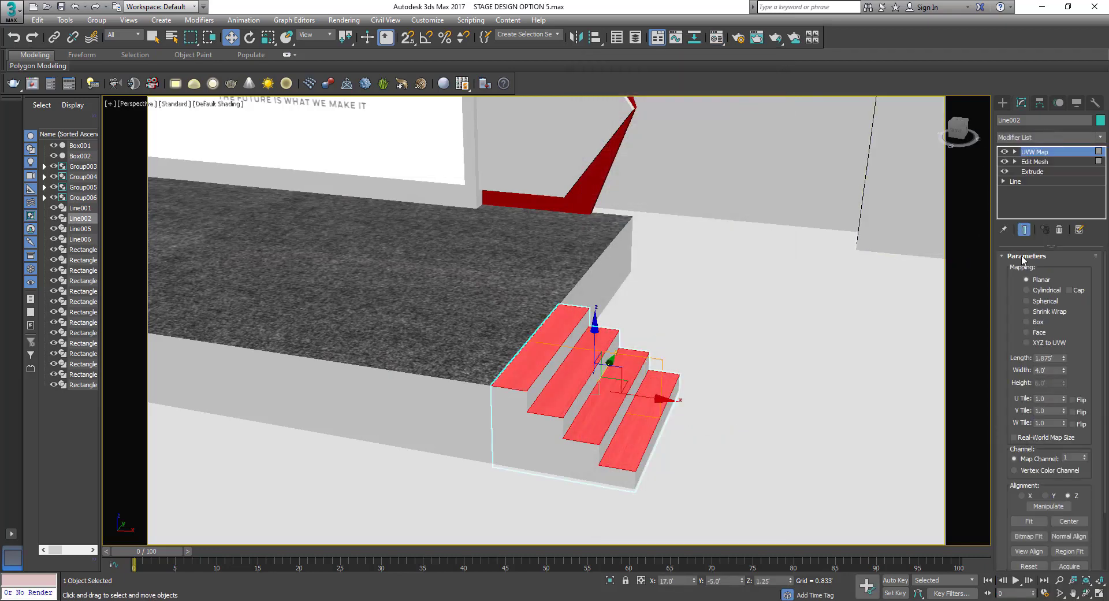
click(1026, 322)
Toggle wireframe off again and orbit to a frontal view of the whole stage
key(F3)
text(1.5)
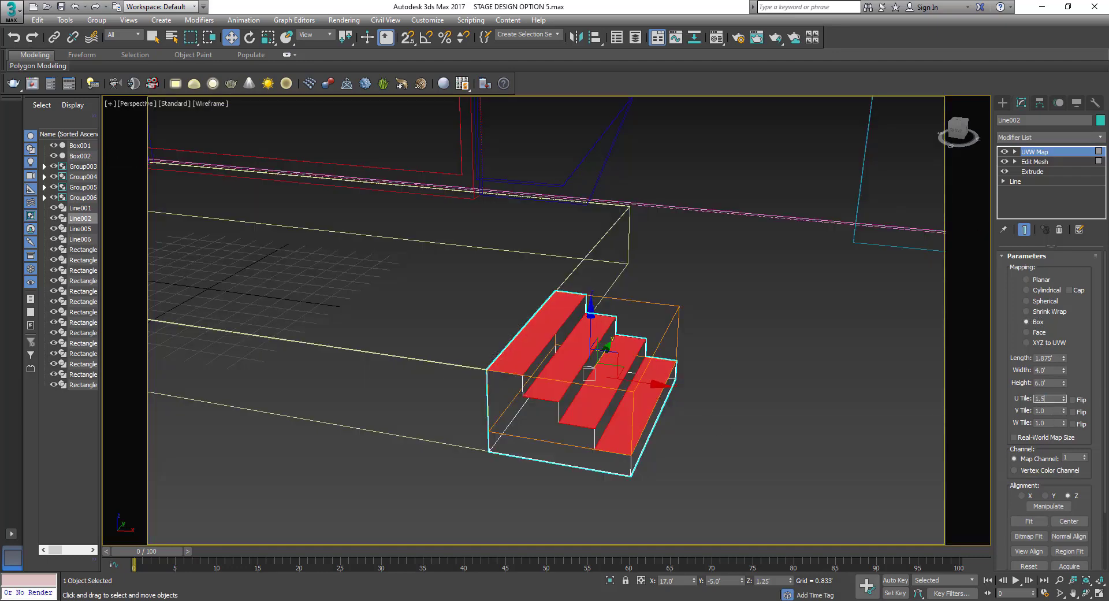
click(807, 420)
key(F3)
mouse_move(807, 420)
alt+middle_down()
mouse_move(595, 384)
mouse_move(646, 386)
mouse_move(494, 405)
mouse_move(508, 393)
mouse_move(445, 377)
alt+middle_up()
scroll(501, 396, down, 4)
Select Line006, the room walls, and copy the dark material into the sixth slot
click(396, 240)
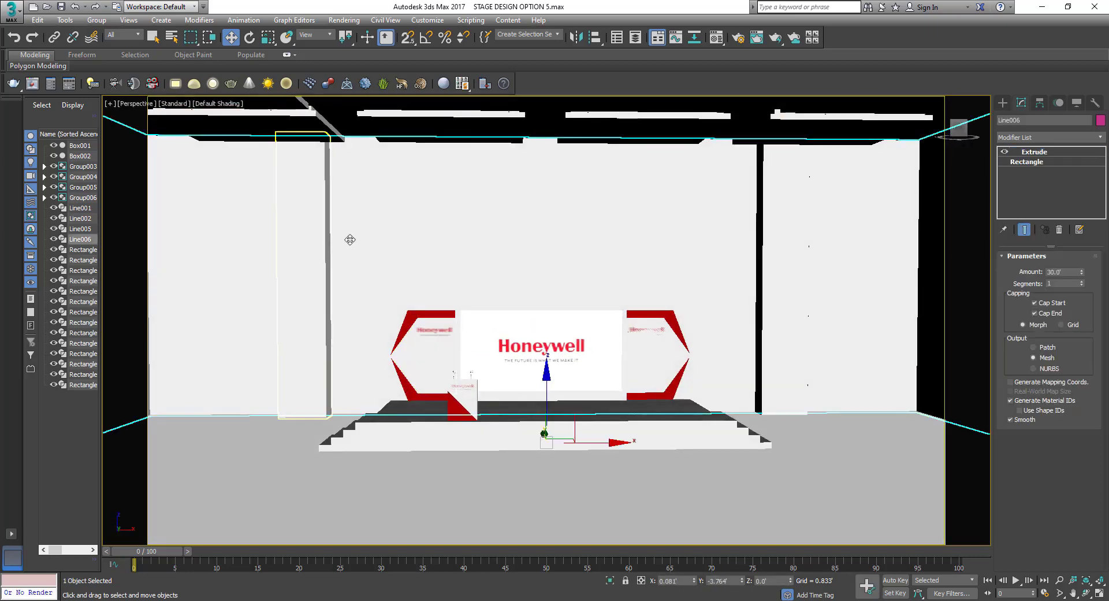
ctrl+click(618, 230)
click(764, 226)
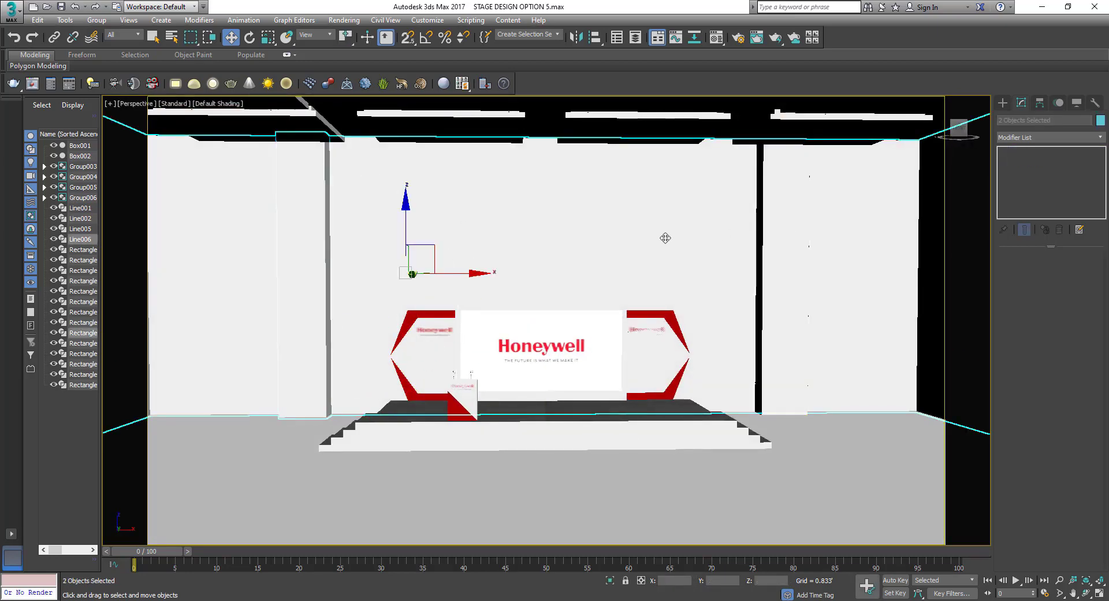
key(m)
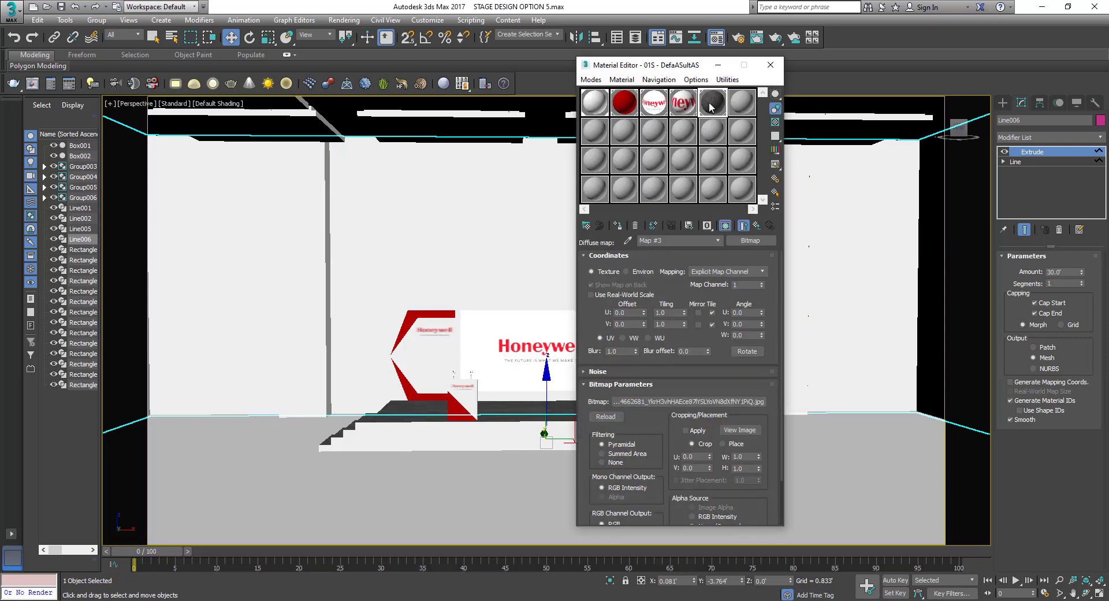
double_click(720, 111)
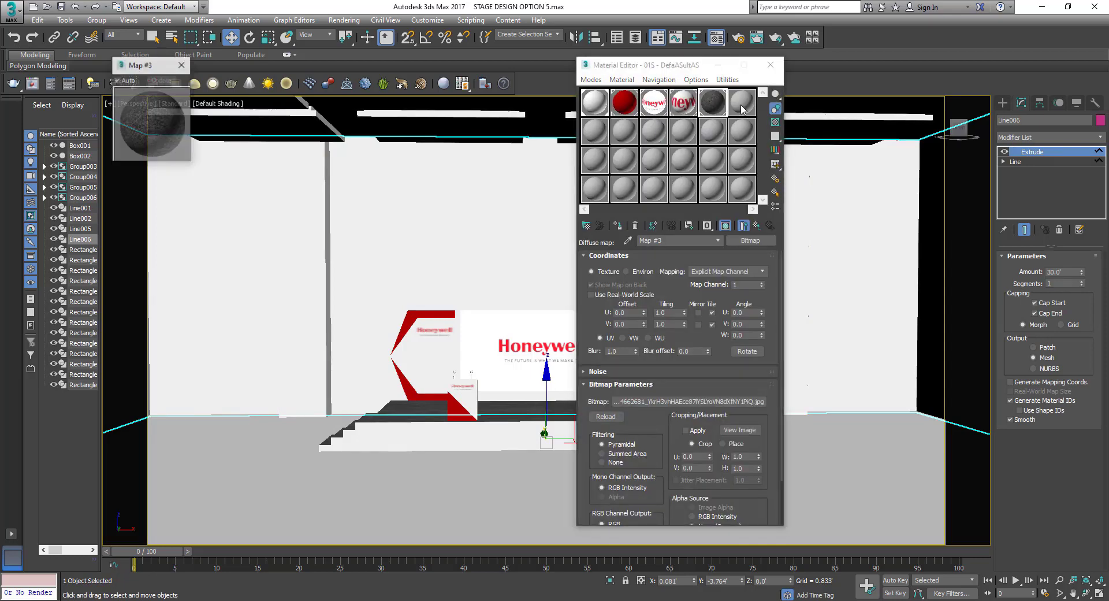
click(182, 65)
drag(725, 108, 742, 104)
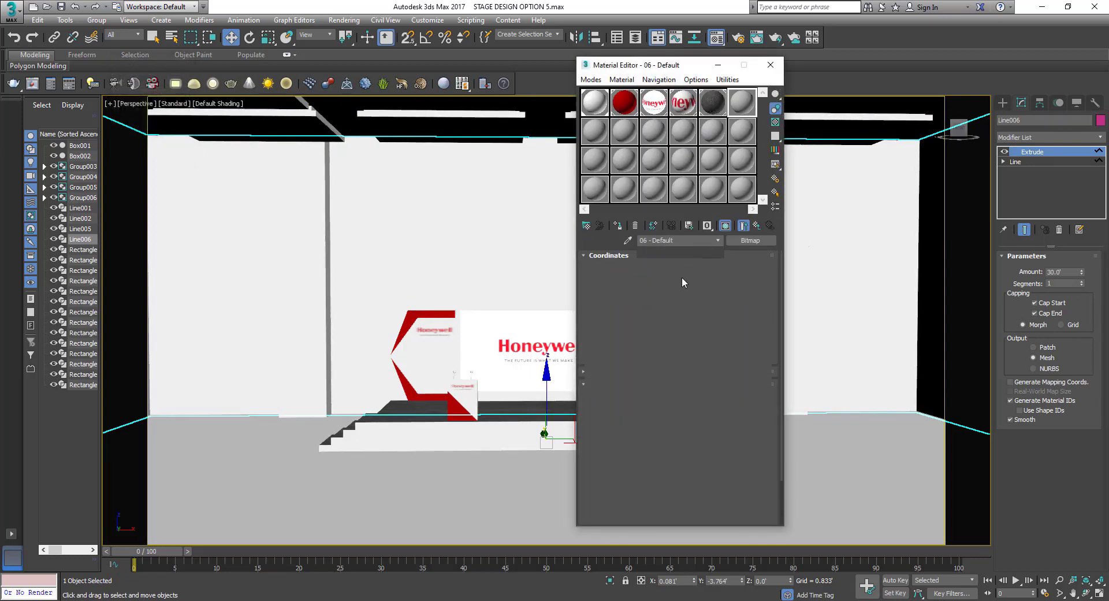
click(668, 268)
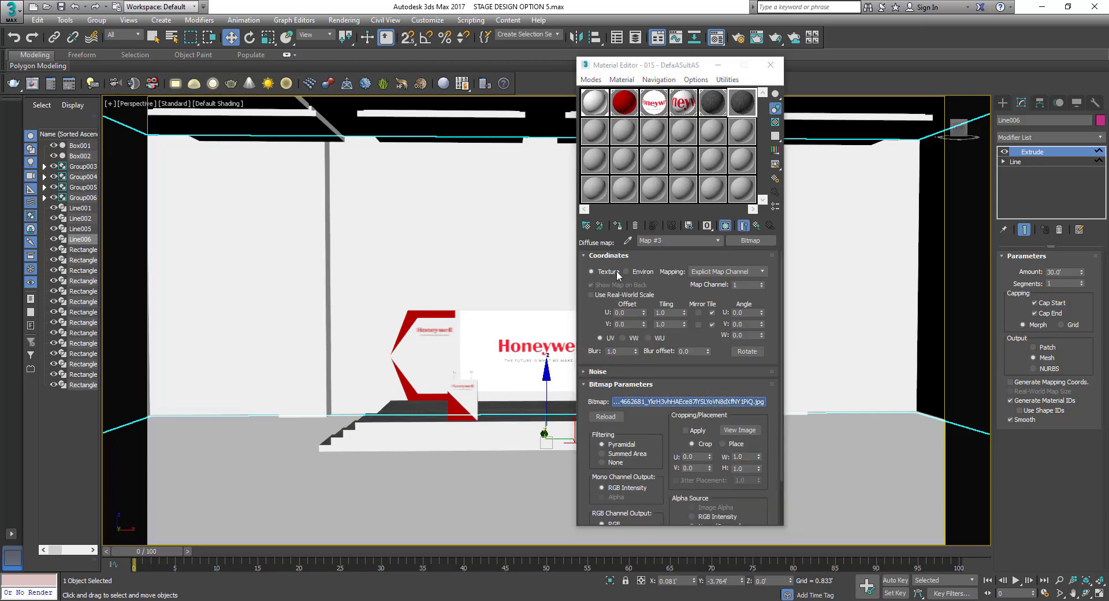
click(688, 487)
double_click(217, 102)
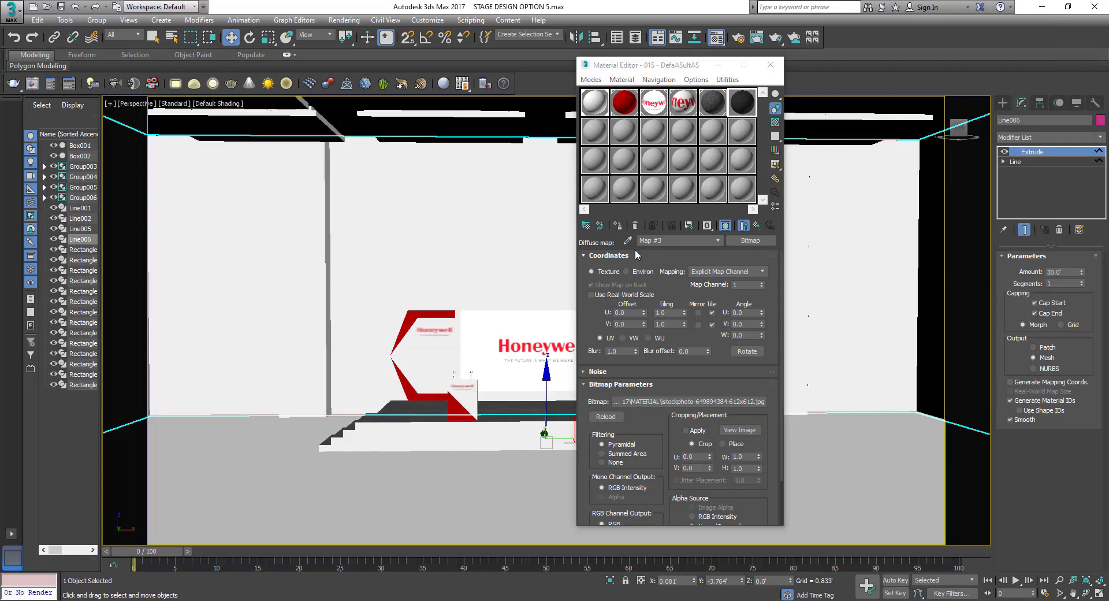
click(617, 226)
click(508, 299)
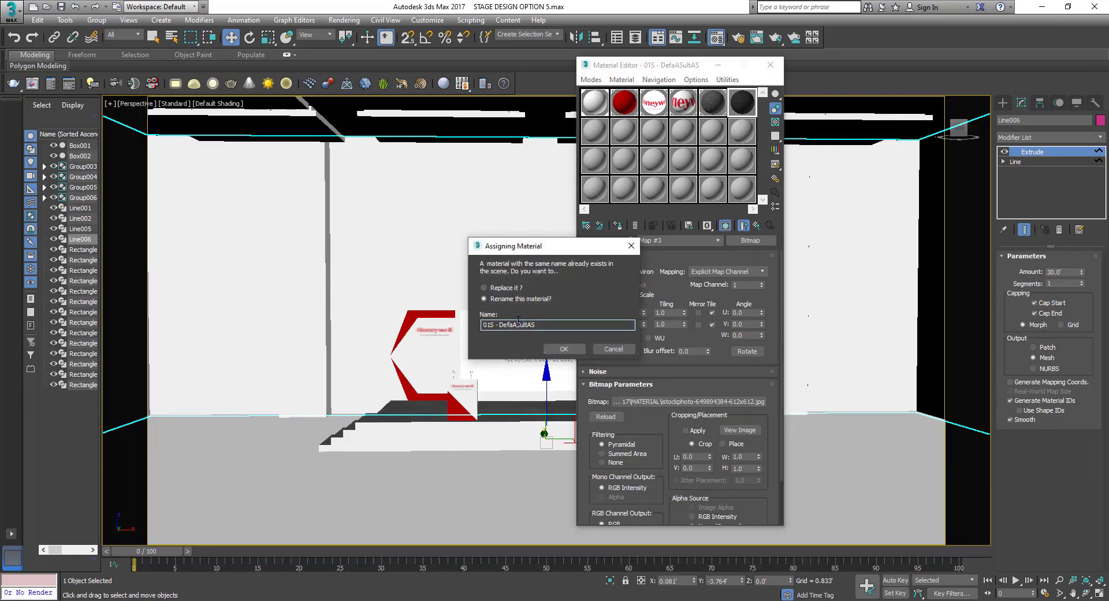
text(H)
key(Return)
Add a Box UVW Map to the walls with U and V tiling 2
click(1044, 137)
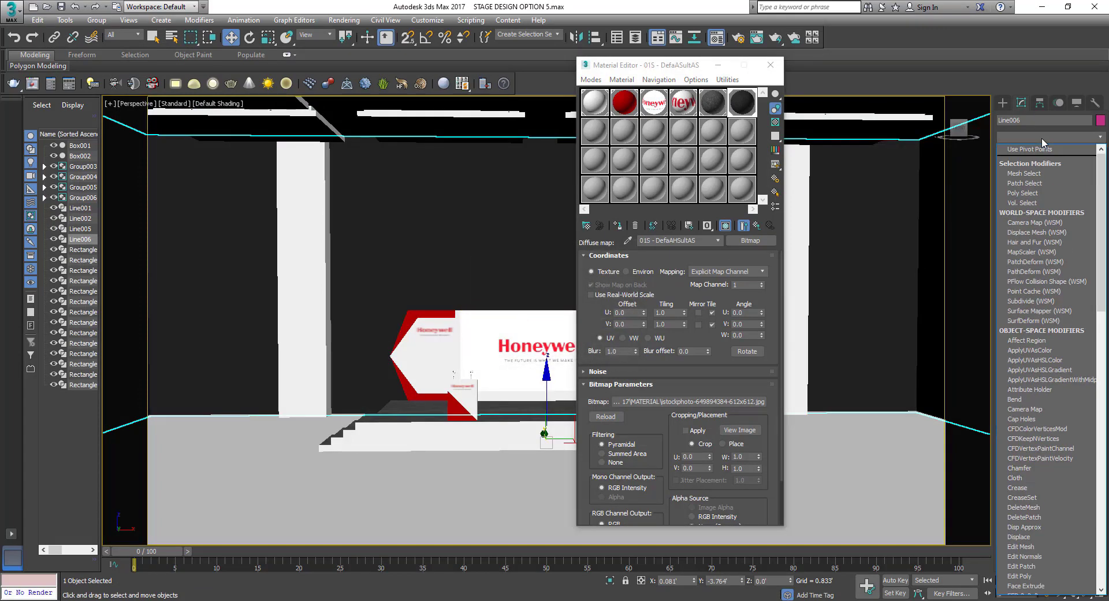
key(u)
key(Return)
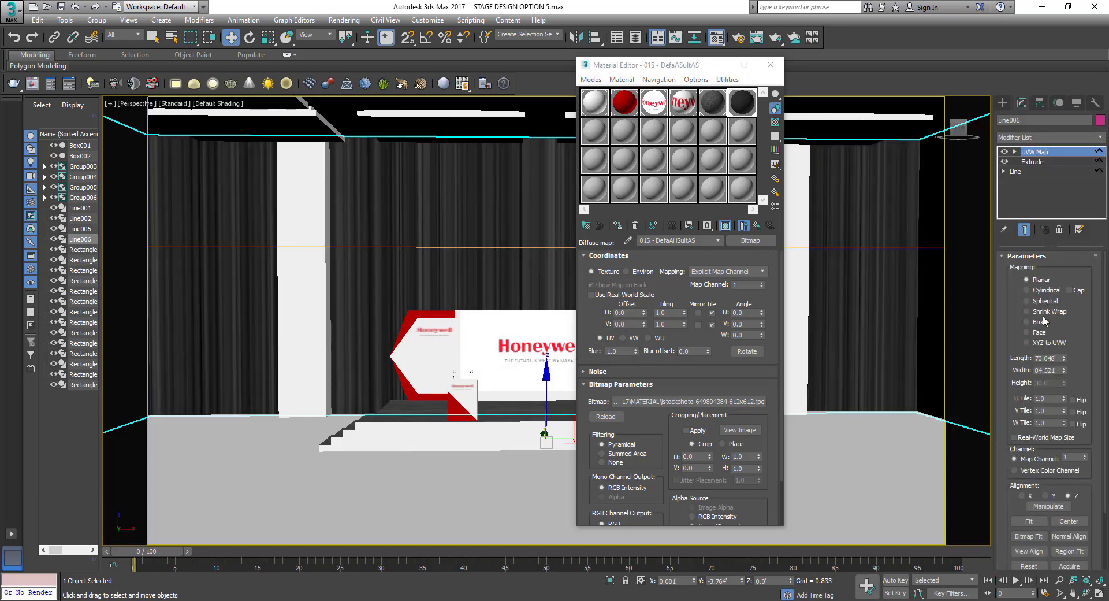
click(1038, 323)
text(2)
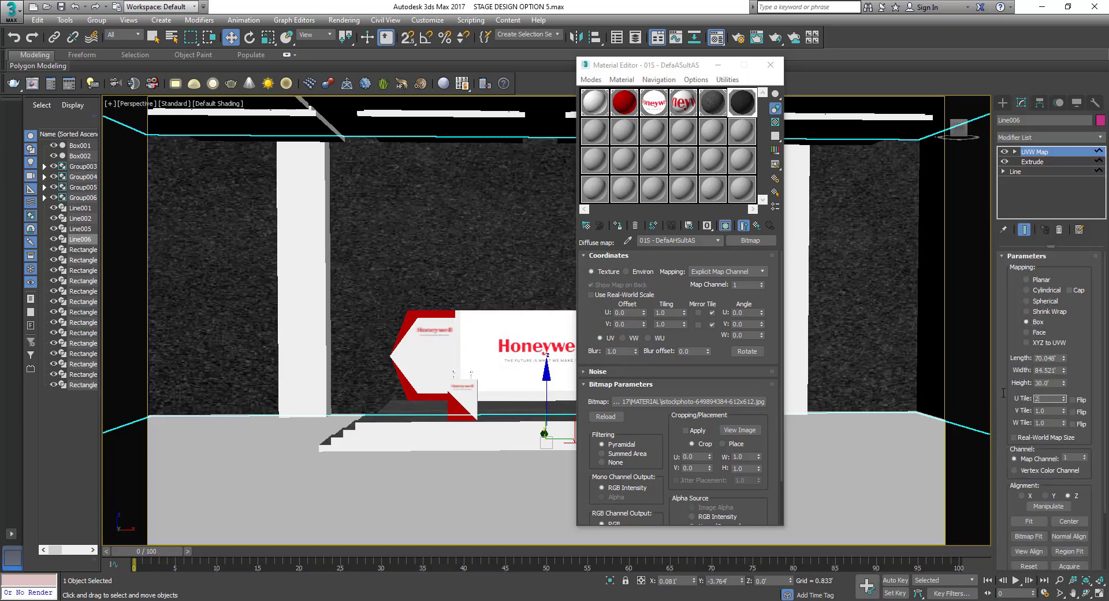
key(Tab)
text(2)
key(Return)
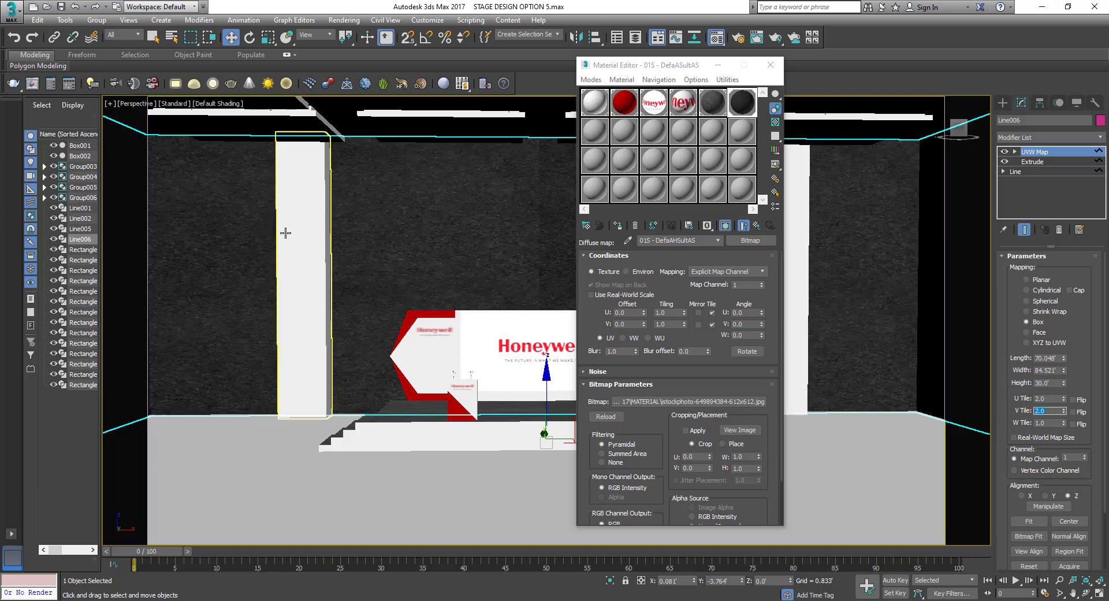
click(296, 231)
Assign the curtain material to Rectangle038 and give it a Box UVW Map tiled 2 by 2
click(797, 260)
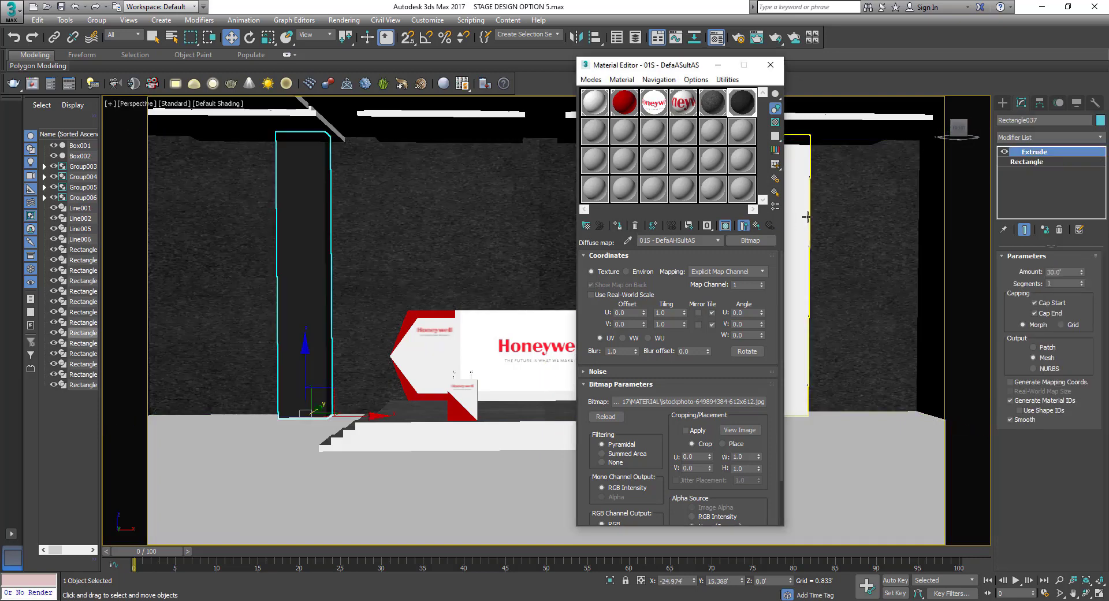
click(619, 226)
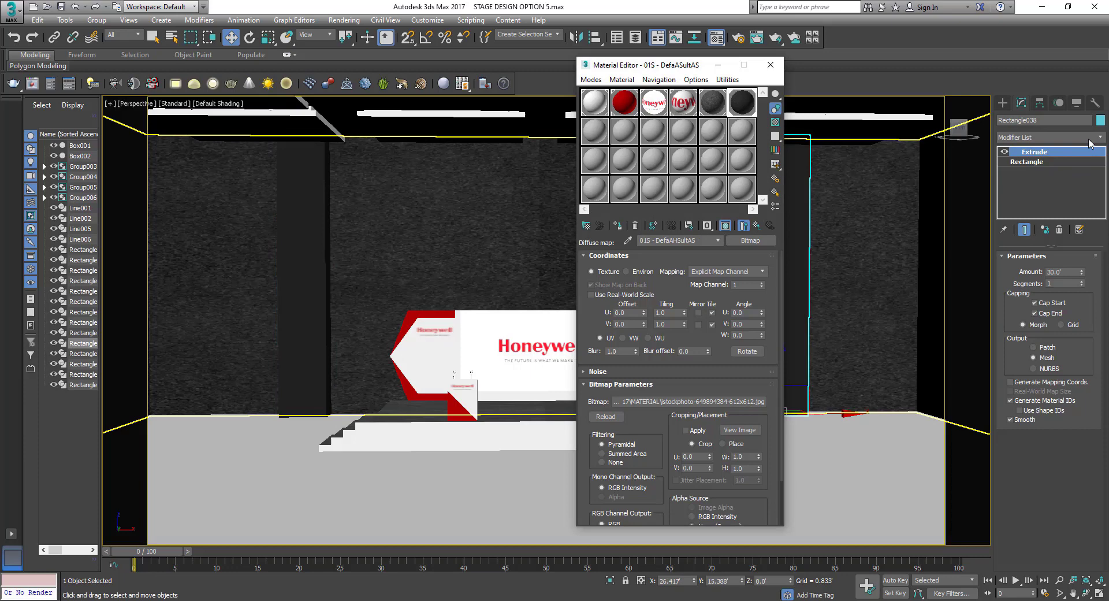
click(1056, 133)
text(uvw)
key(Return)
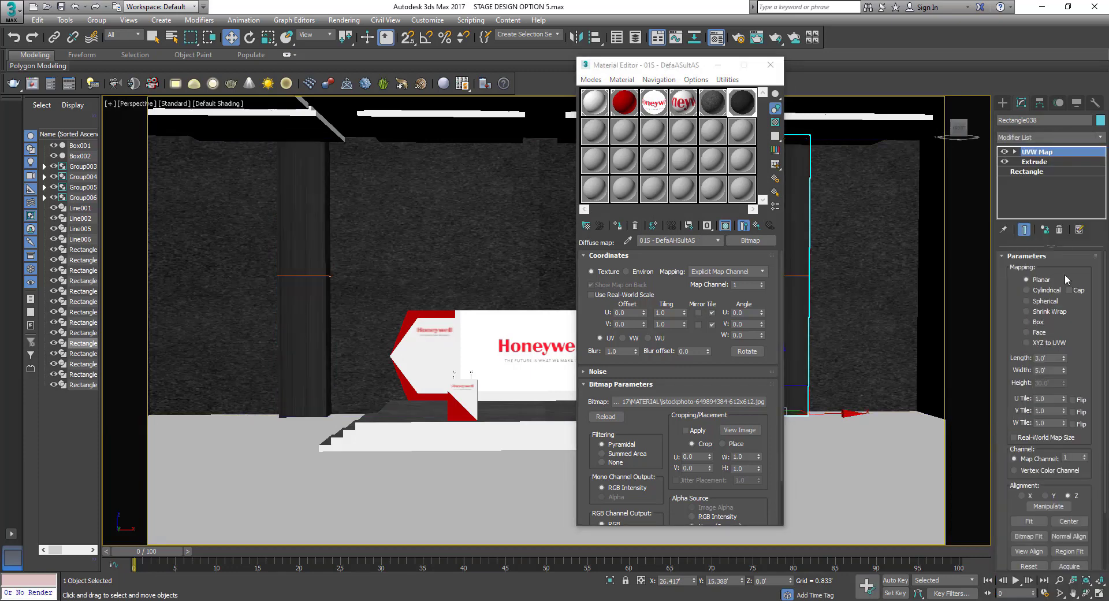
click(1039, 325)
text(2)
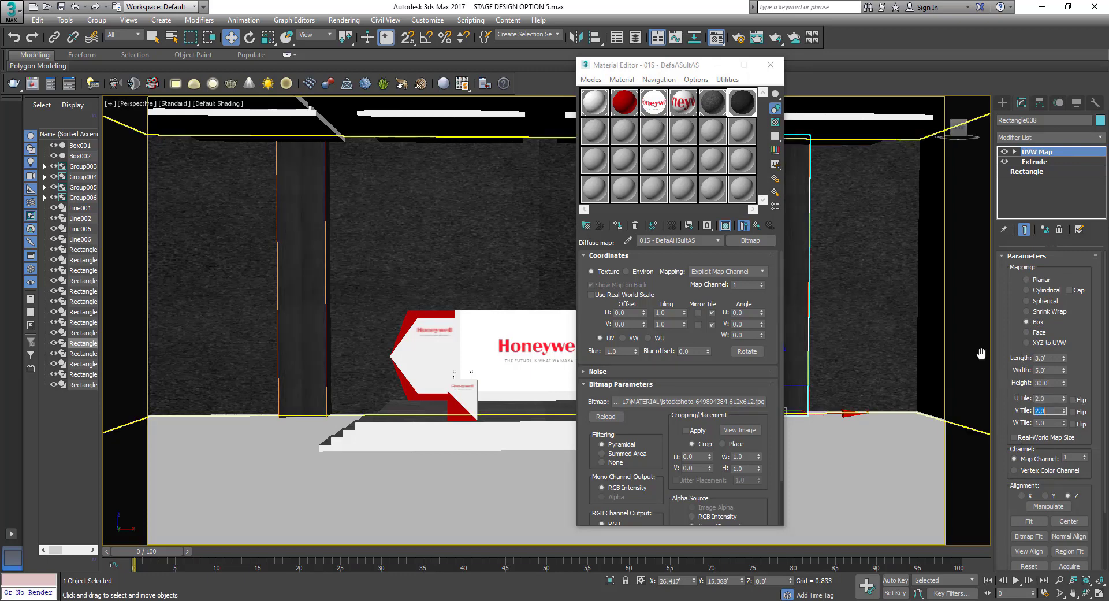
click(771, 64)
Select Box002, the stage floor, and assign it the carpet material
scroll(642, 244, down, 5)
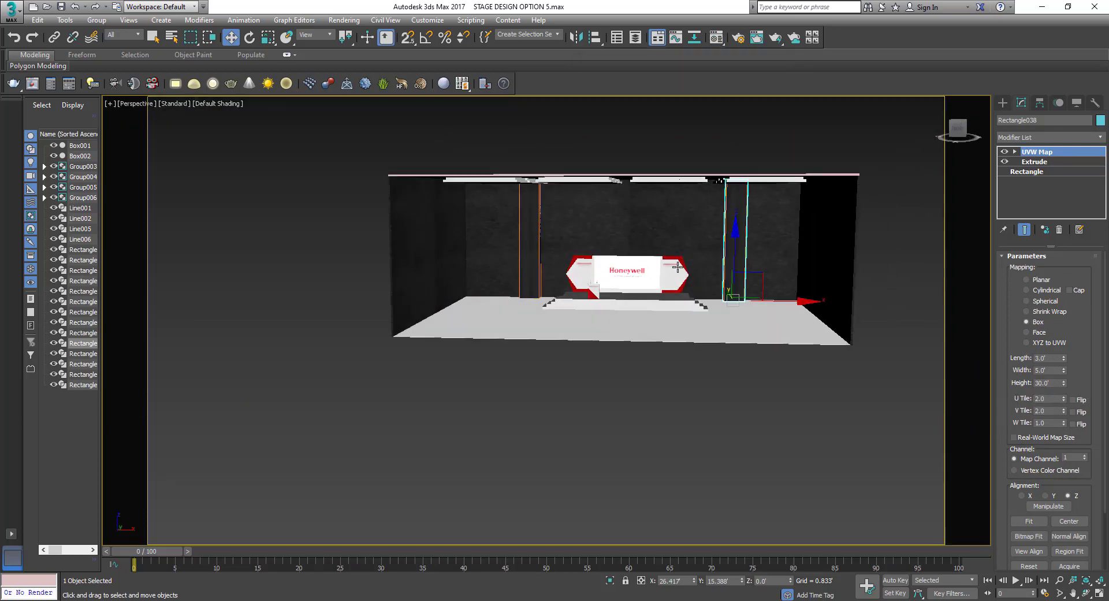
click(643, 244)
scroll(643, 244, up, 5)
scroll(643, 244, down, 4)
scroll(588, 310, up, 4)
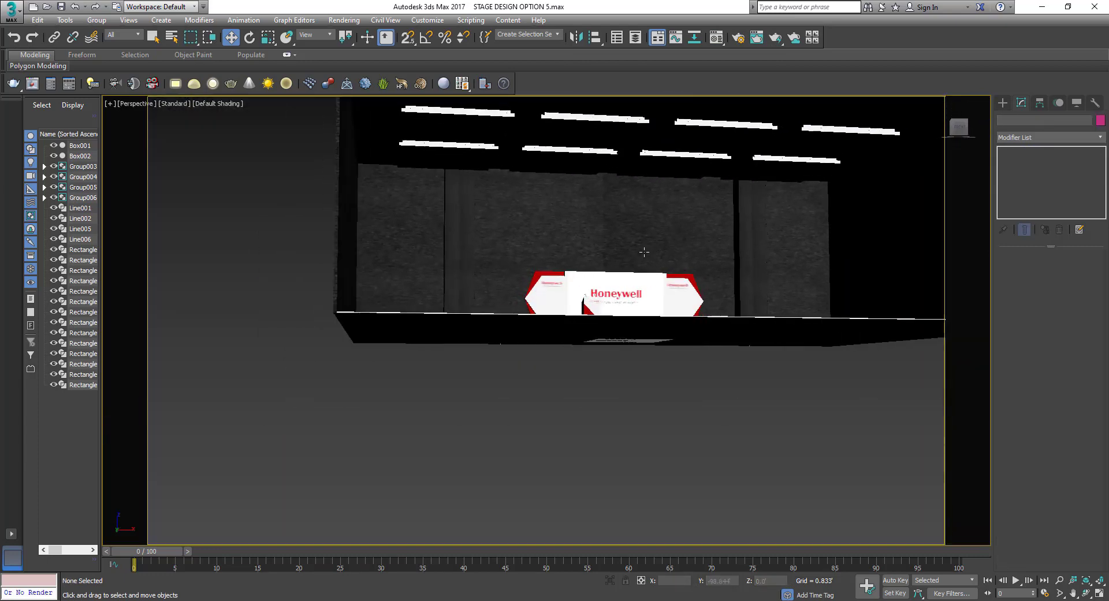
scroll(622, 282, down, 1)
click(611, 380)
scroll(601, 381, up, 3)
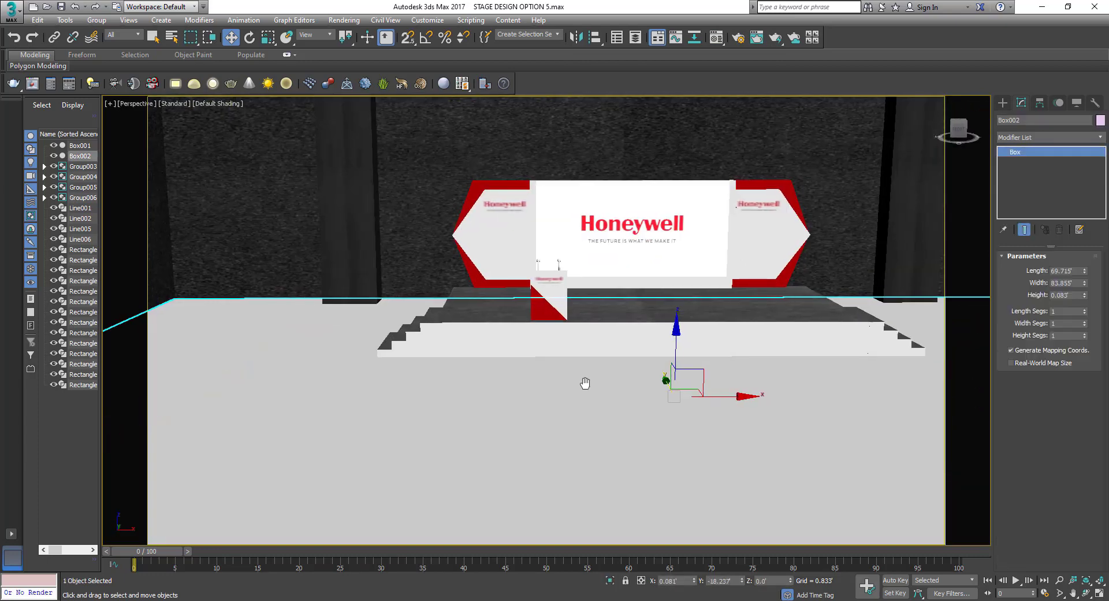
key(m)
click(618, 226)
click(770, 65)
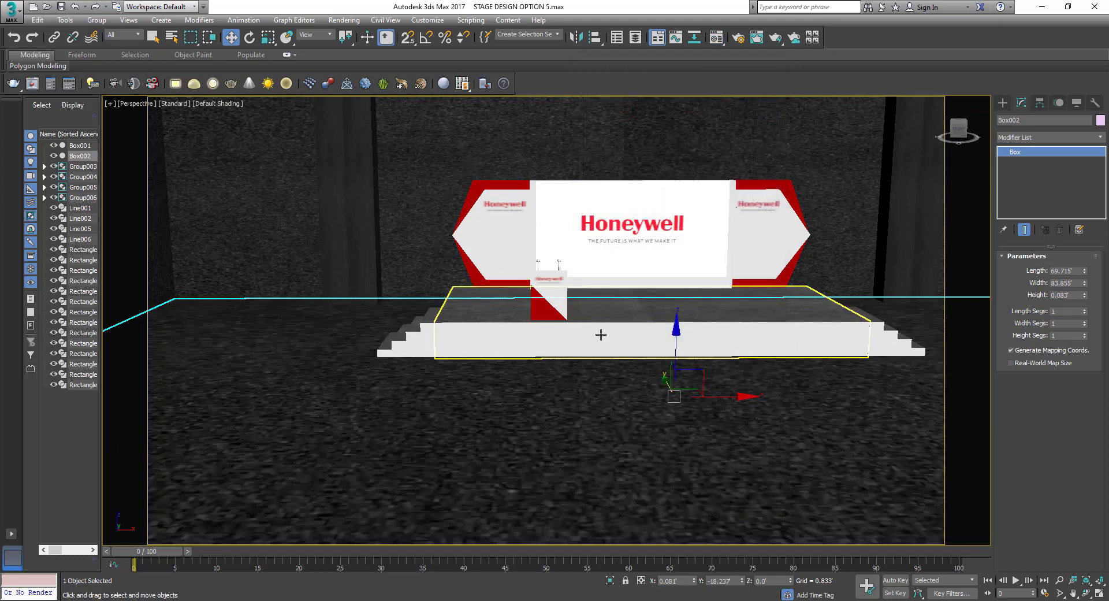
Add a UVW Map modifier to the floor with tiling set to 3
click(1042, 136)
text(uvw)
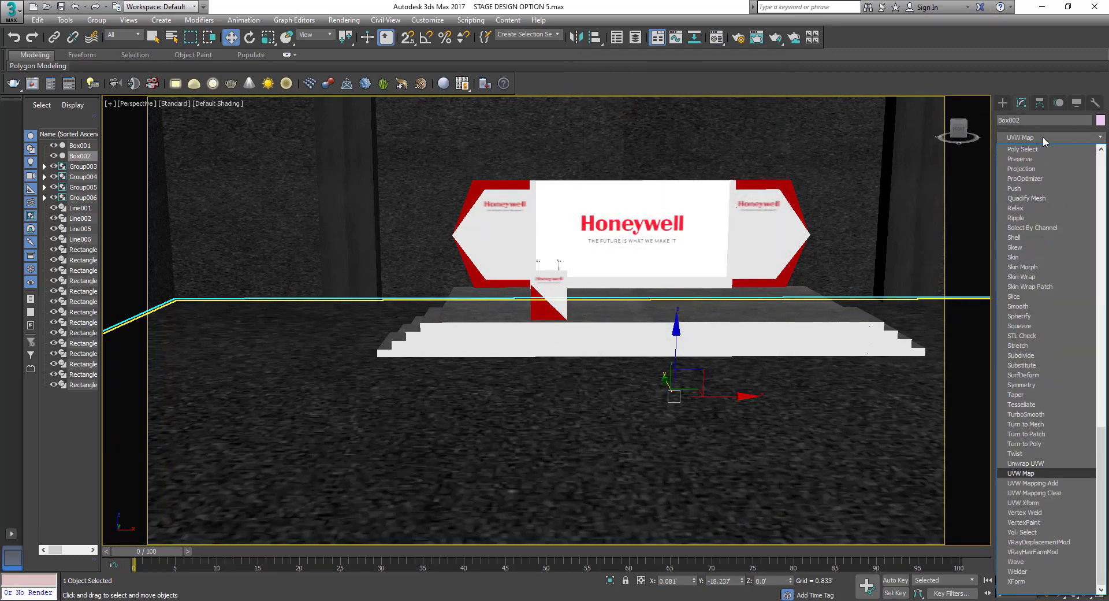
key(Return)
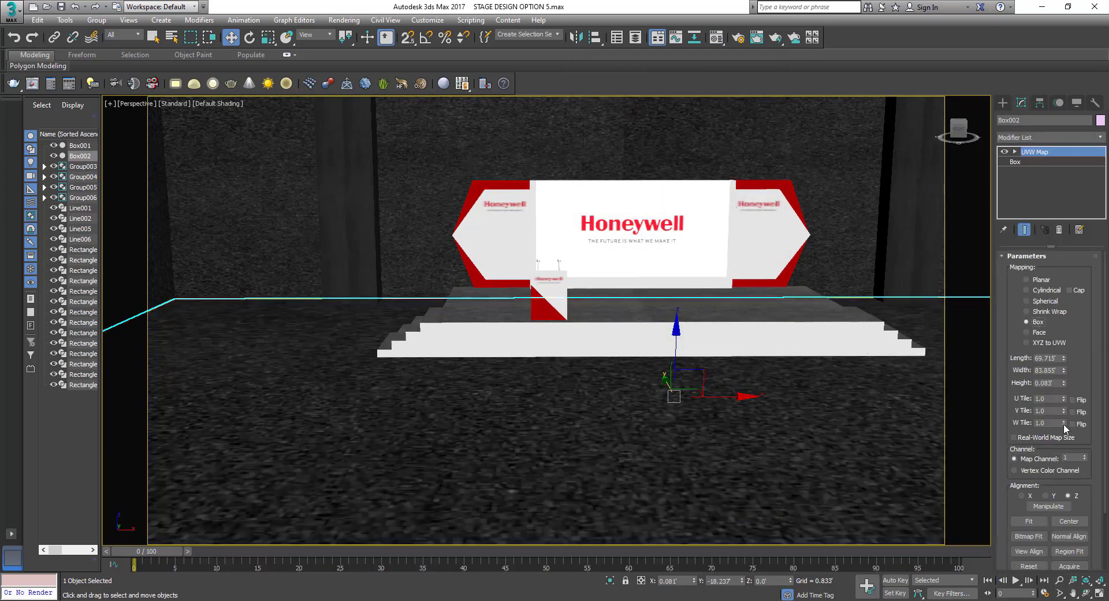
text(3)
key(Return)
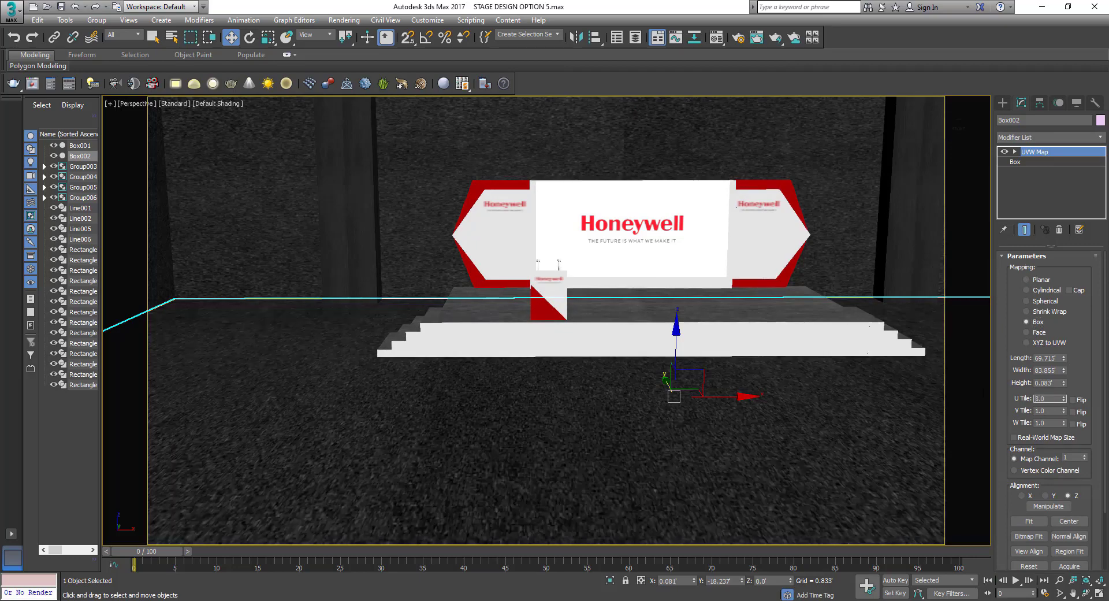
text(3)
Deselect the floor and orbit out to an angled view of the whole room
scroll(671, 347, down, 5)
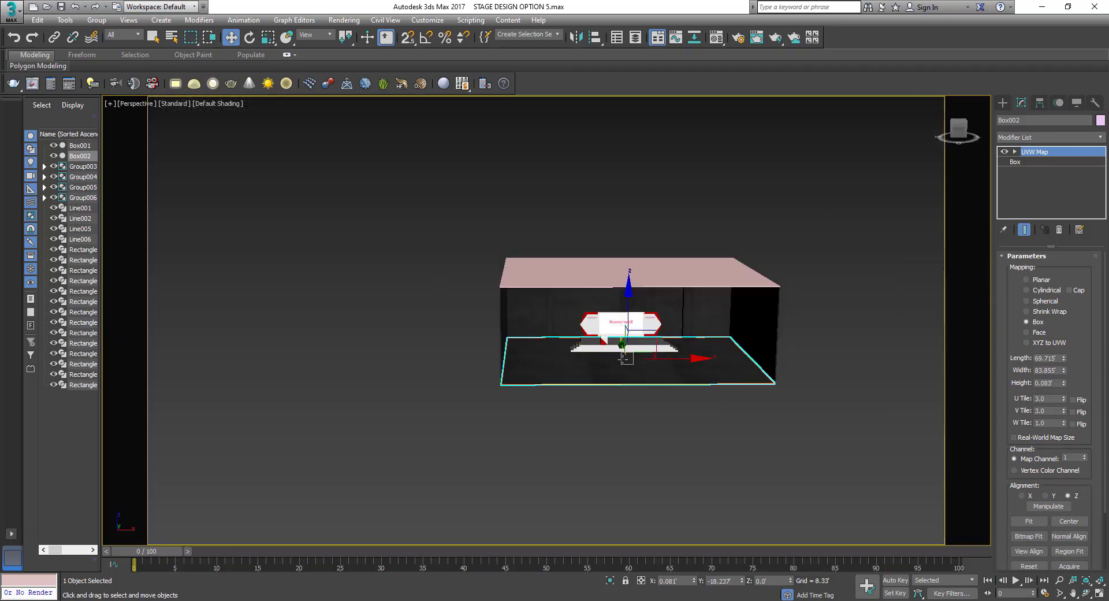
click(653, 372)
scroll(653, 373, up, 4)
scroll(653, 373, down, 3)
scroll(639, 366, down, 2)
scroll(638, 367, down, 2)
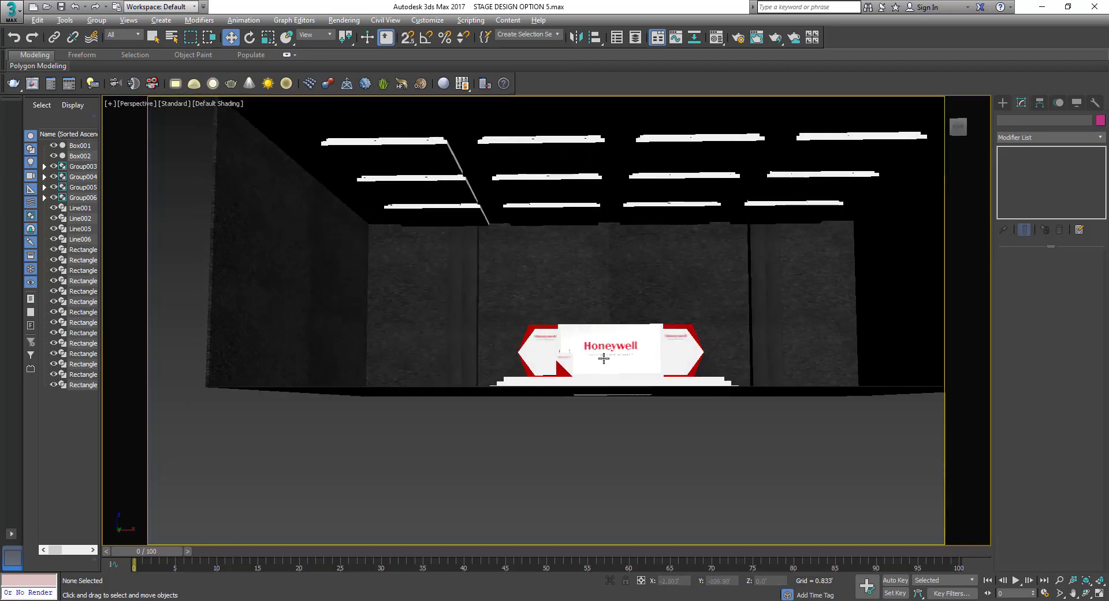
scroll(599, 364, up, 4)
scroll(608, 386, down, 2)
scroll(607, 385, down, 2)
mouse_move(607, 385)
alt+middle_down()
mouse_move(595, 376)
mouse_move(610, 370)
mouse_move(641, 425)
alt+middle_up()
scroll(642, 405, up, 5)
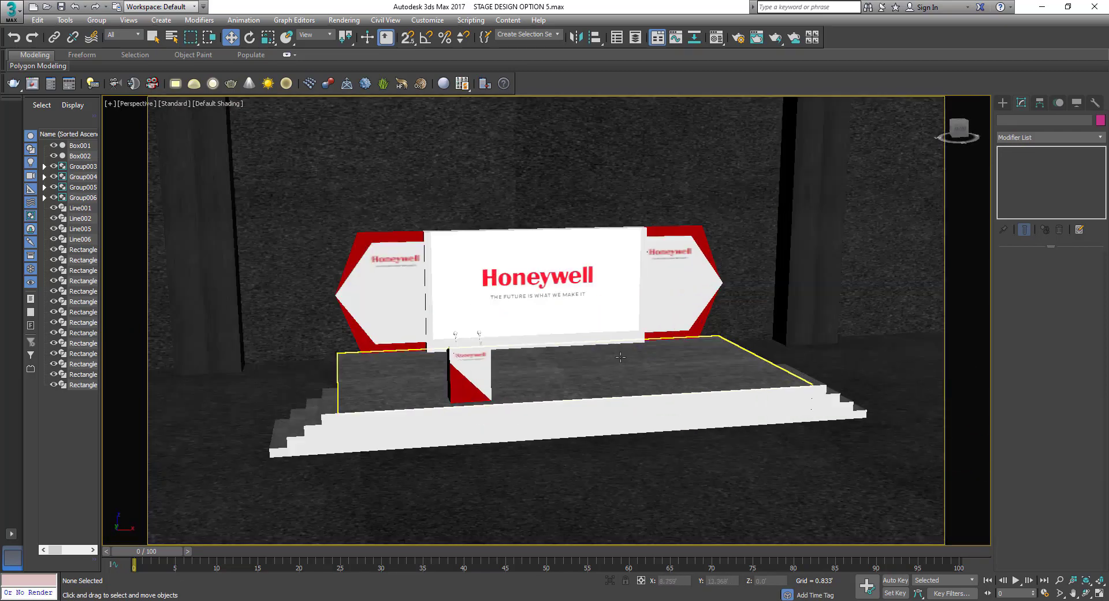
Frame the Honeywell billboard head-on and create a physical camera from that view
click(563, 306)
key(z)
scroll(562, 306, down, 5)
ctrl+alt+middle_drag(549, 347, 542, 376)
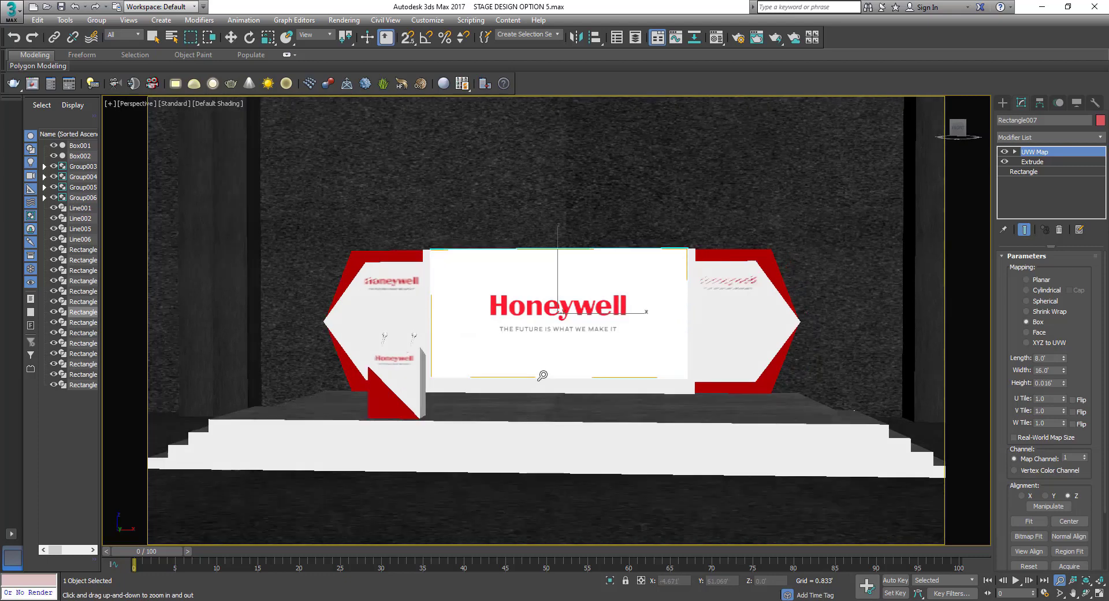
drag(540, 338, 553, 353)
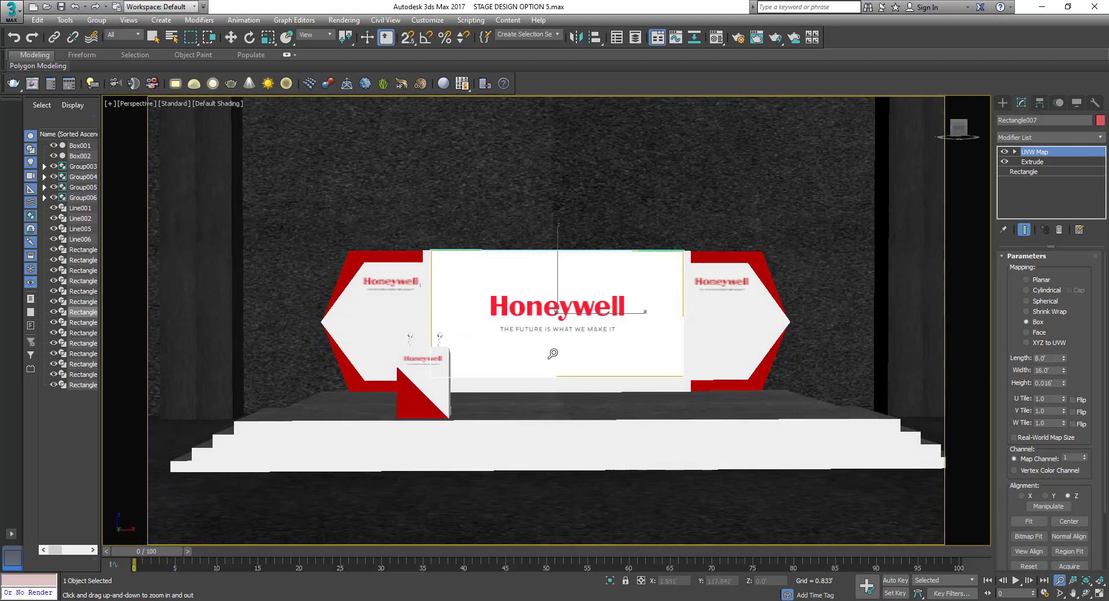
key(w)
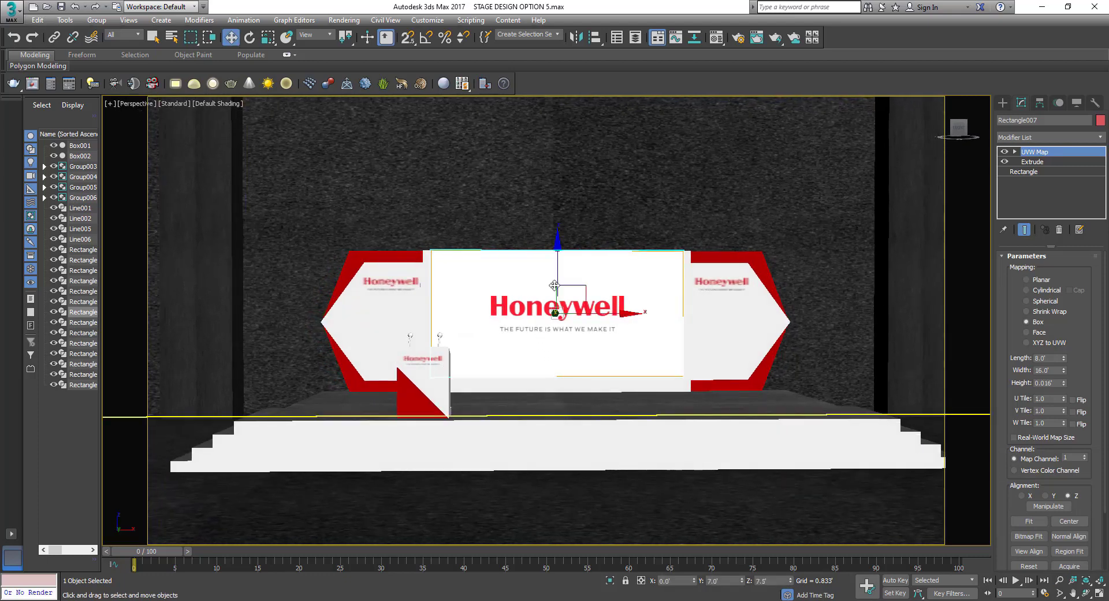
shift+drag(607, 312, 613, 315)
click(588, 351)
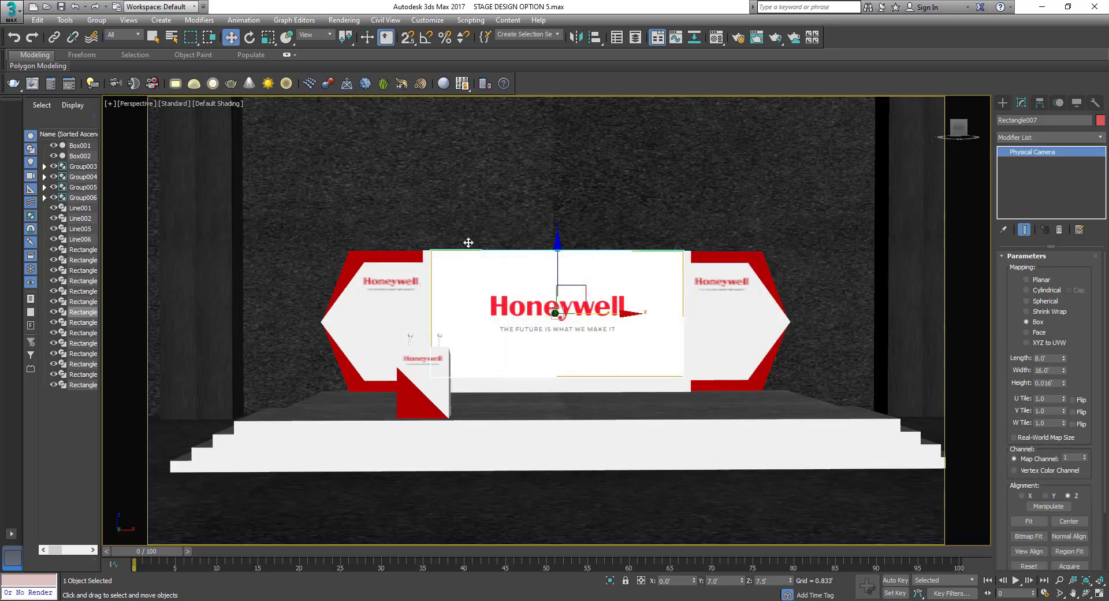
key(ctrl+c)
Select PhysCamera001 in Top view and set its X position to 0
click(144, 107)
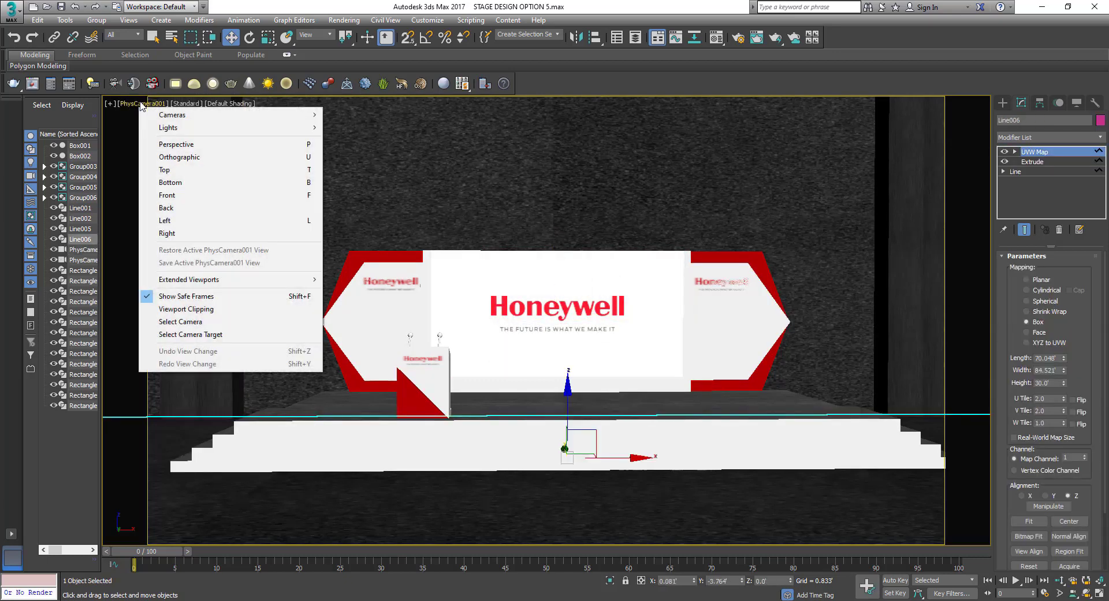
click(421, 347)
click(180, 322)
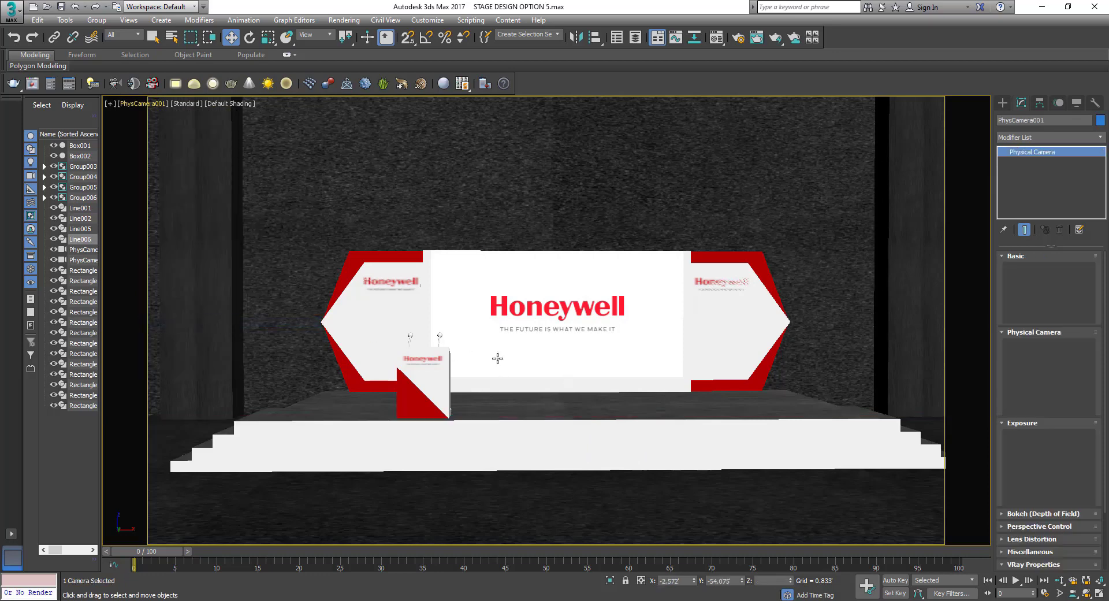
key(t)
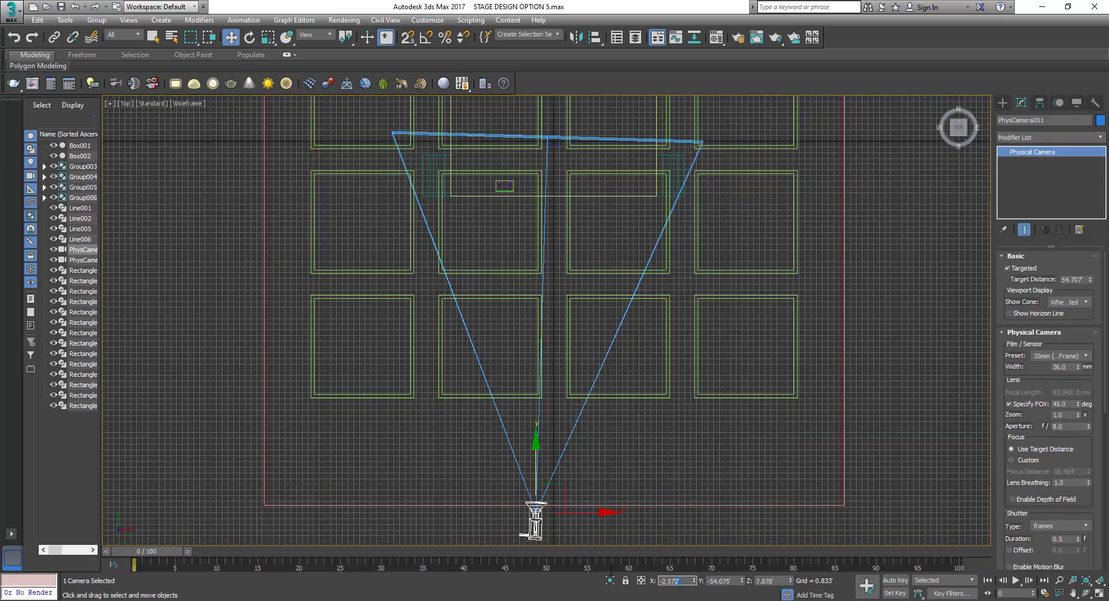
text(0)
key(Return)
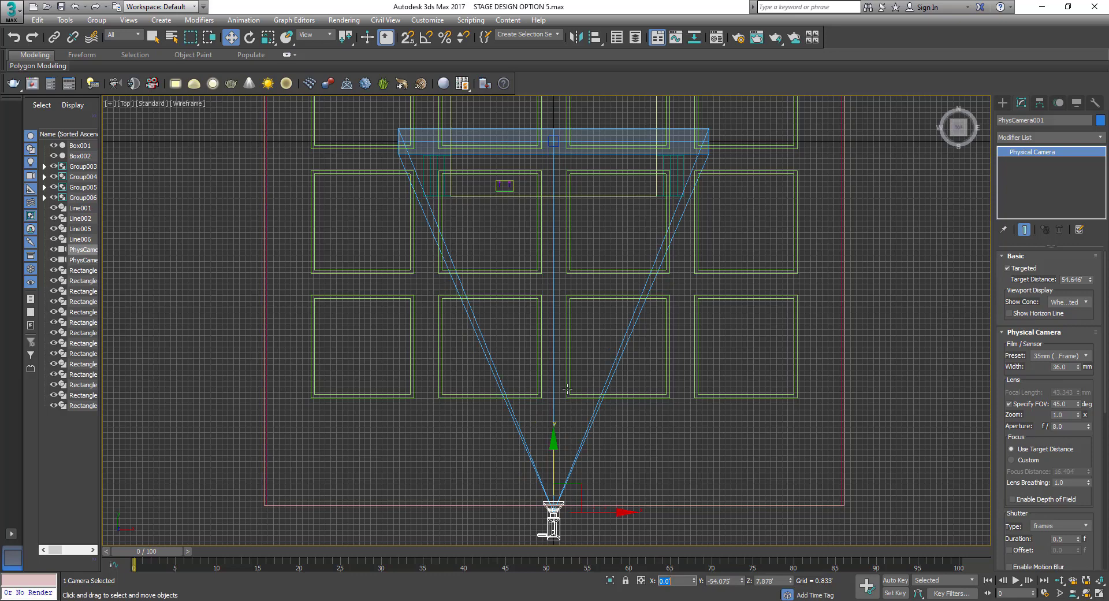
Look through PhysCamera001, then pan and dolly it to fit the stage
click(599, 347)
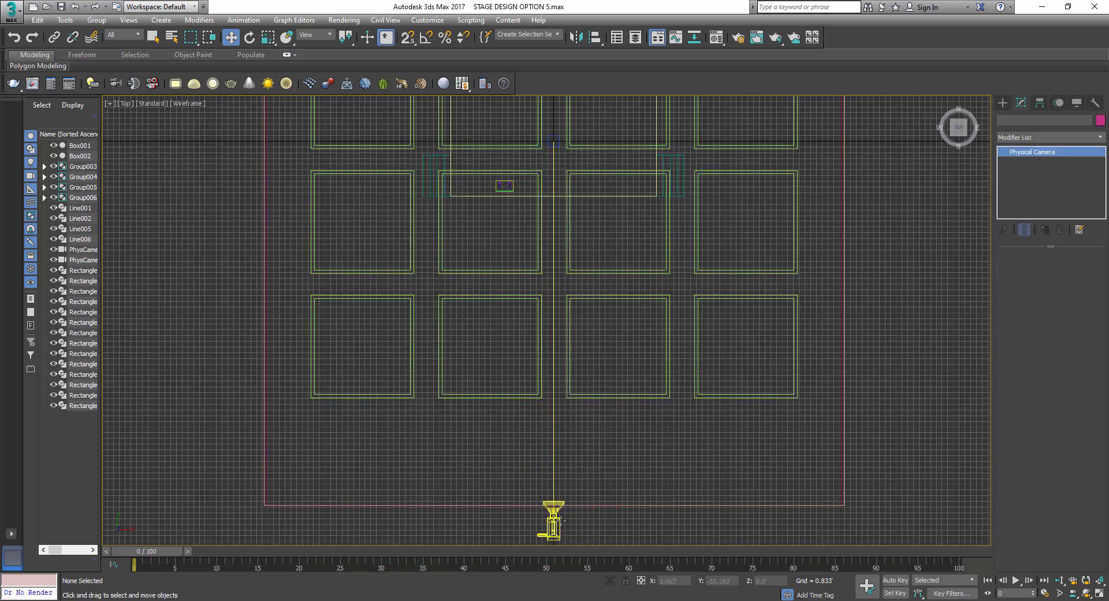
click(560, 520)
key(c)
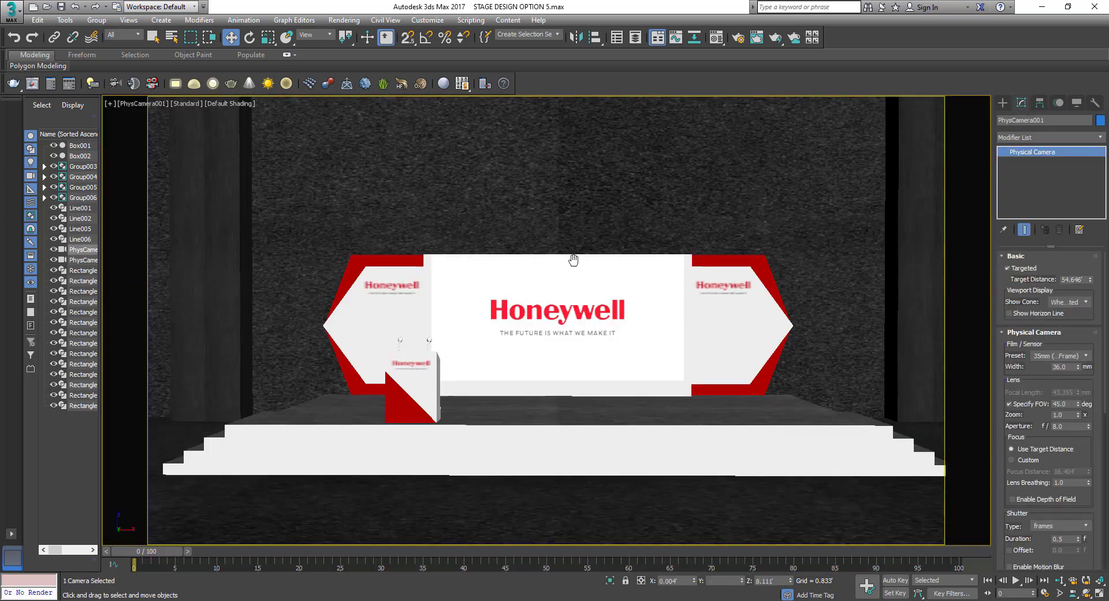
mouse_move(575, 222)
middle_down()
mouse_move(575, 254)
mouse_move(545, 263)
mouse_move(541, 125)
middle_up()
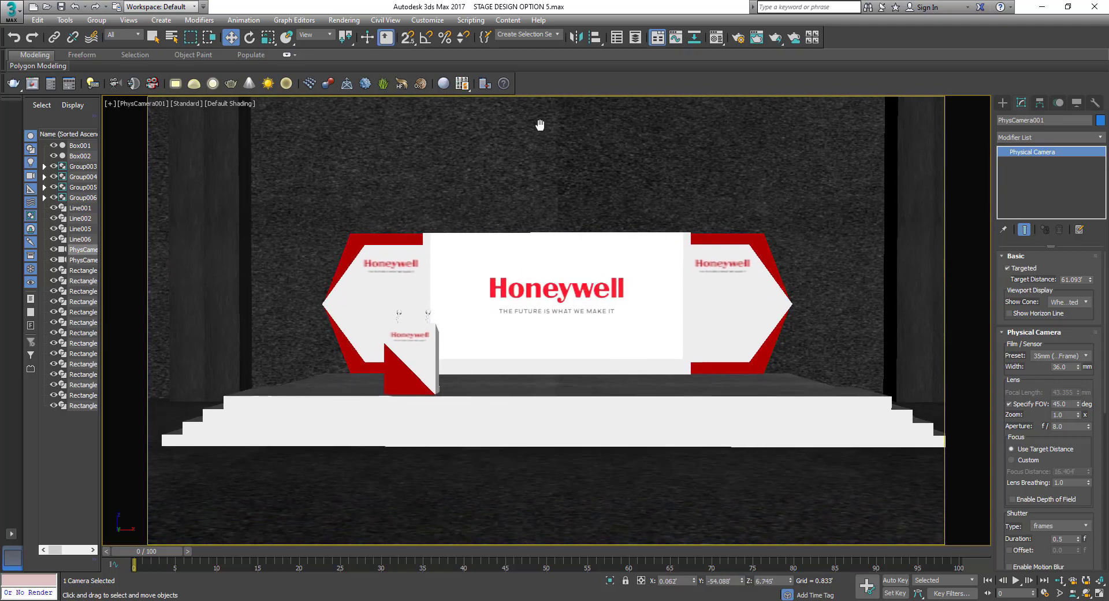
click(1059, 580)
mouse_move(619, 370)
mouse_down()
mouse_move(551, 272)
mouse_move(539, 436)
mouse_up()
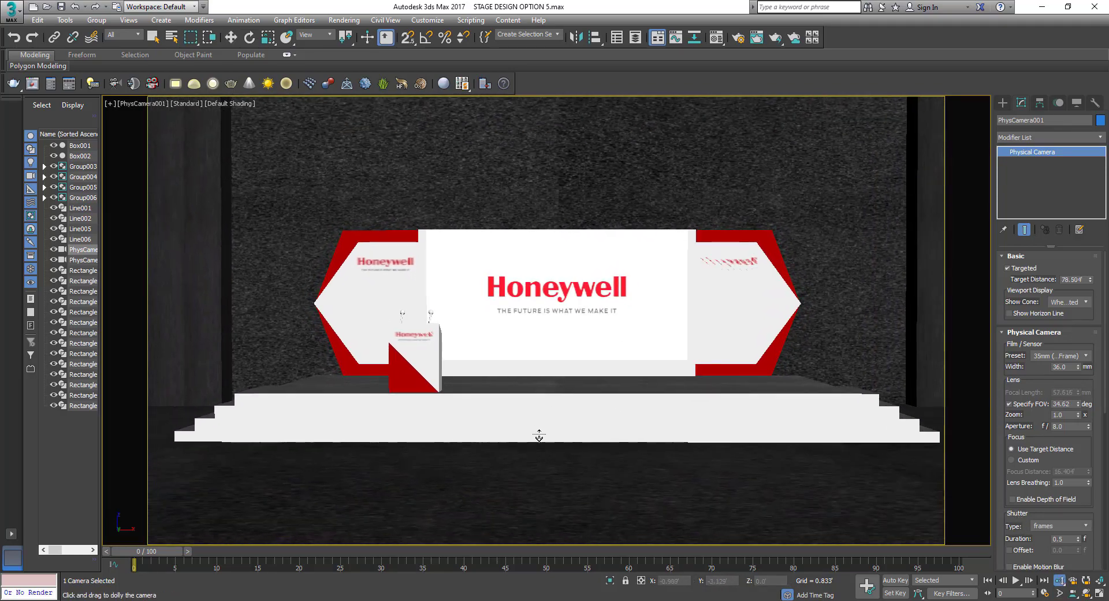
mouse_move(554, 361)
mouse_down()
mouse_move(564, 317)
mouse_move(558, 374)
mouse_up()
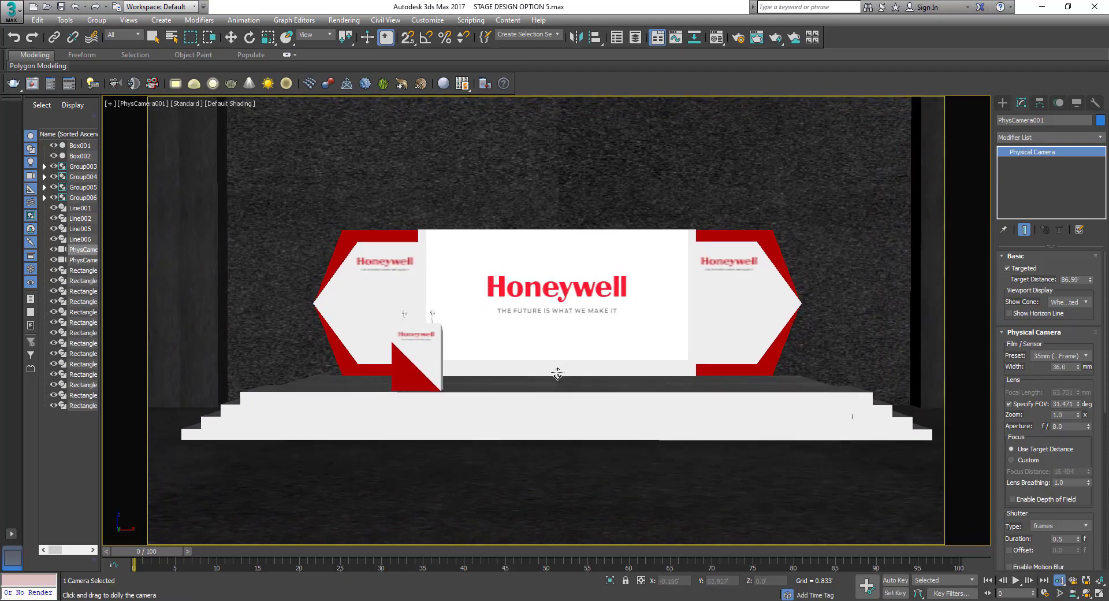
Orbit the camera so the stage and steps sit lower in the frame
key(ctrl+r)
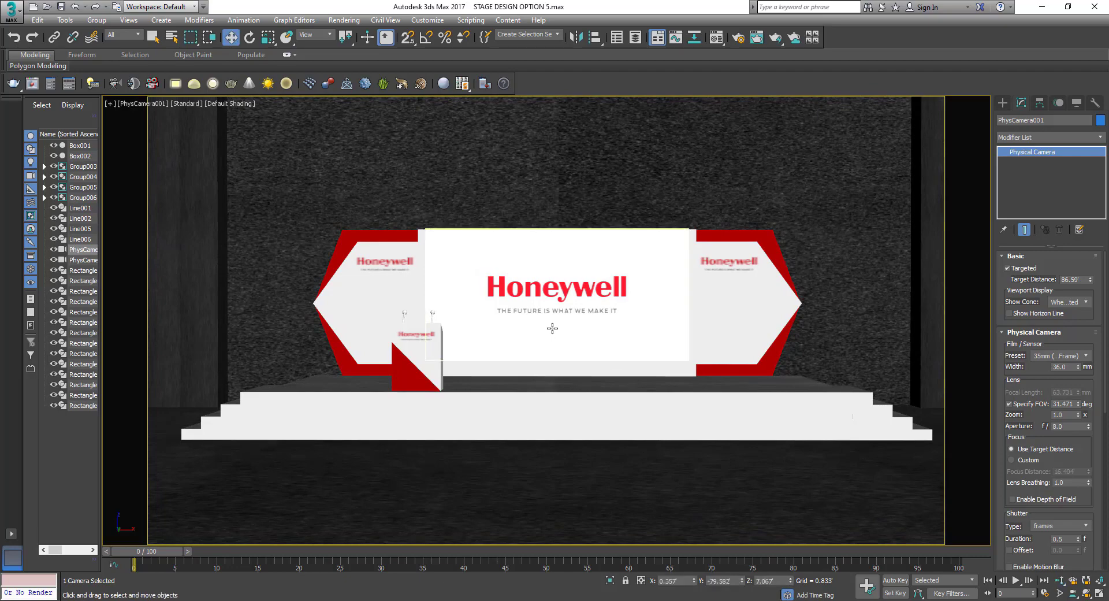
mouse_move(553, 274)
mouse_down()
mouse_move(560, 366)
mouse_move(554, 220)
mouse_move(576, 234)
mouse_up()
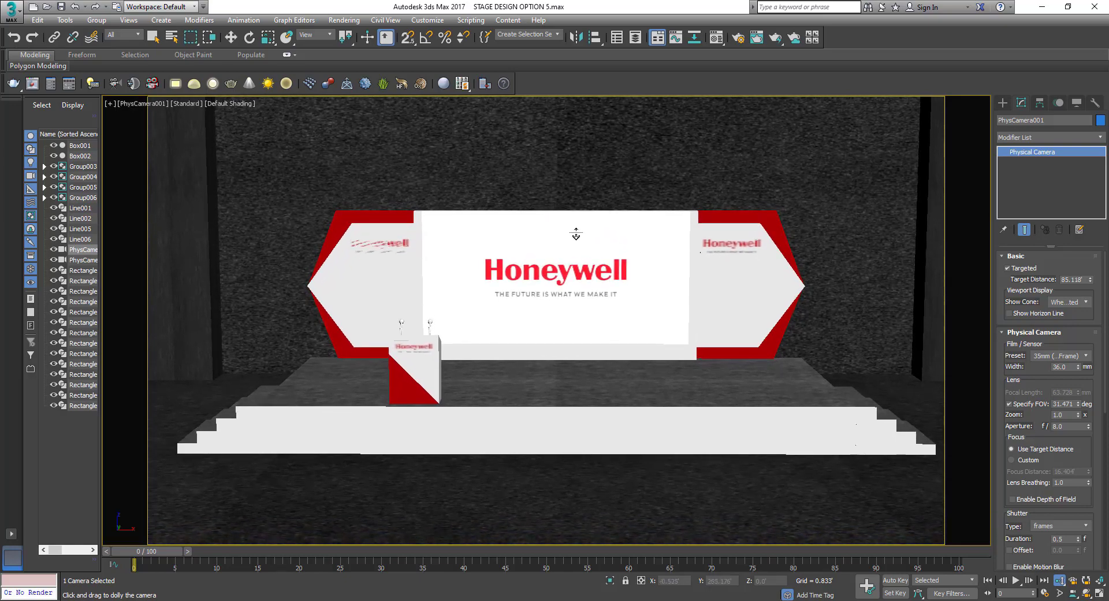
middle_drag(577, 234, 588, 220)
key(w)
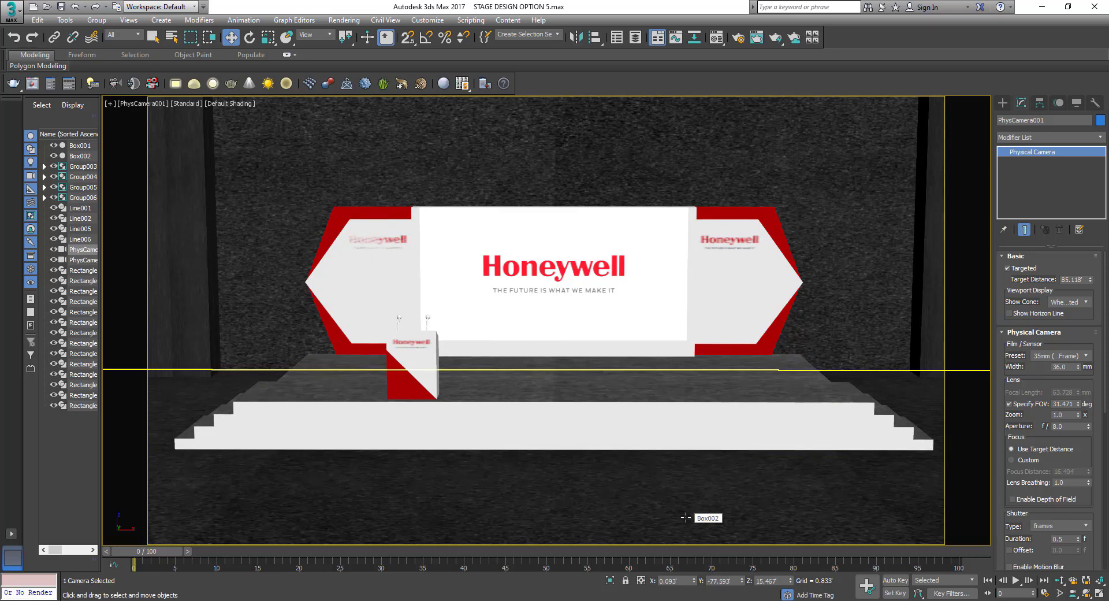
Select the microphone stands group (Group003) and zoom to it in perspective view
click(427, 320)
key(p)
key(z)
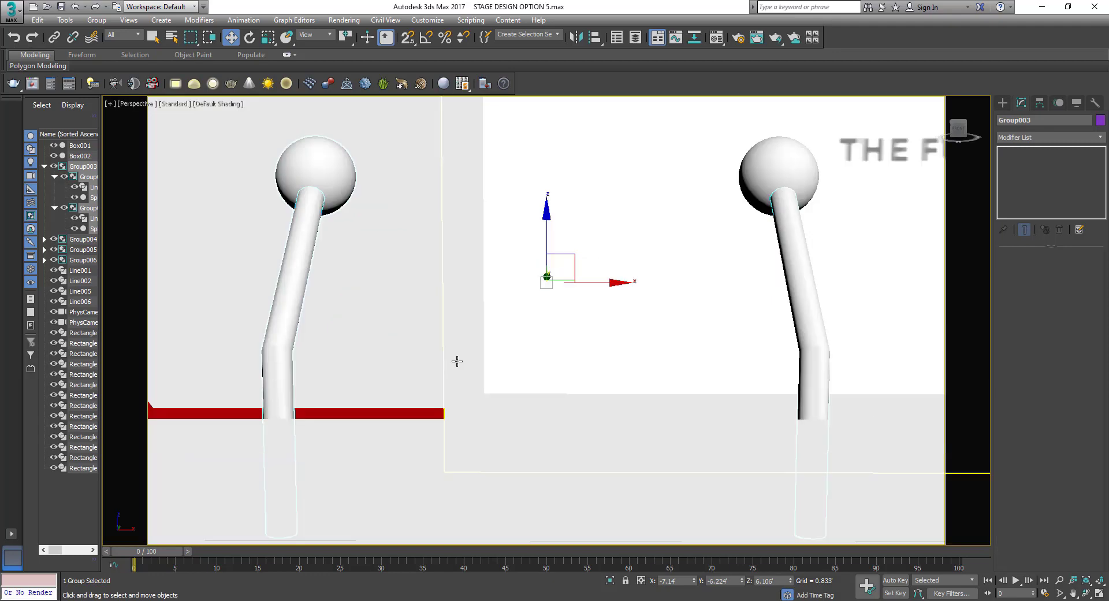
Assign the stands a renamed copy of the white VRayMtl with diffuse value 84 grey
key(m)
scroll(433, 325, down, 5)
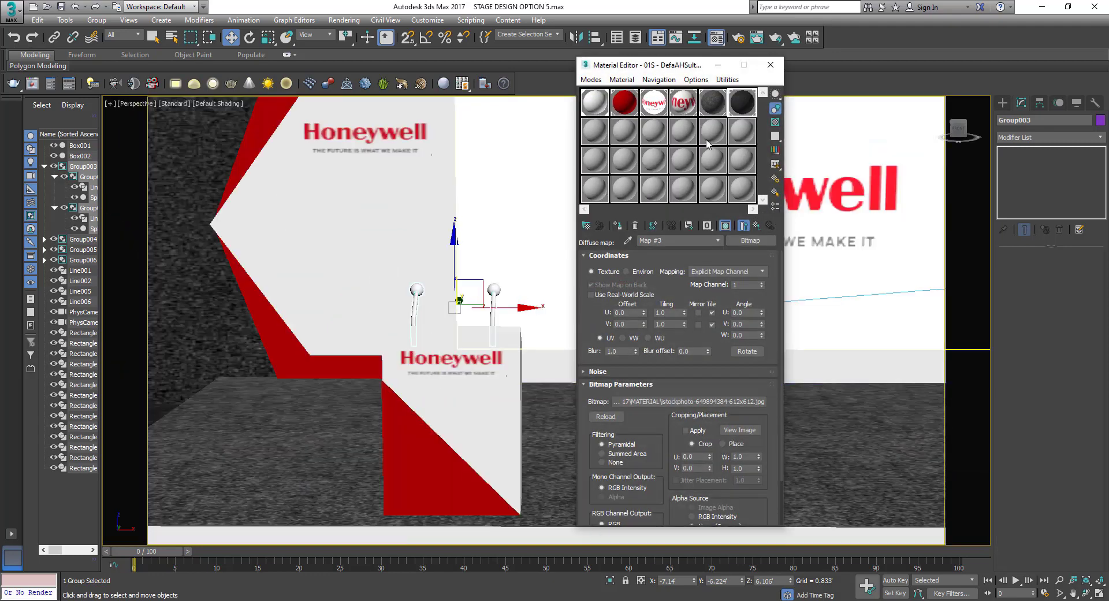
click(601, 108)
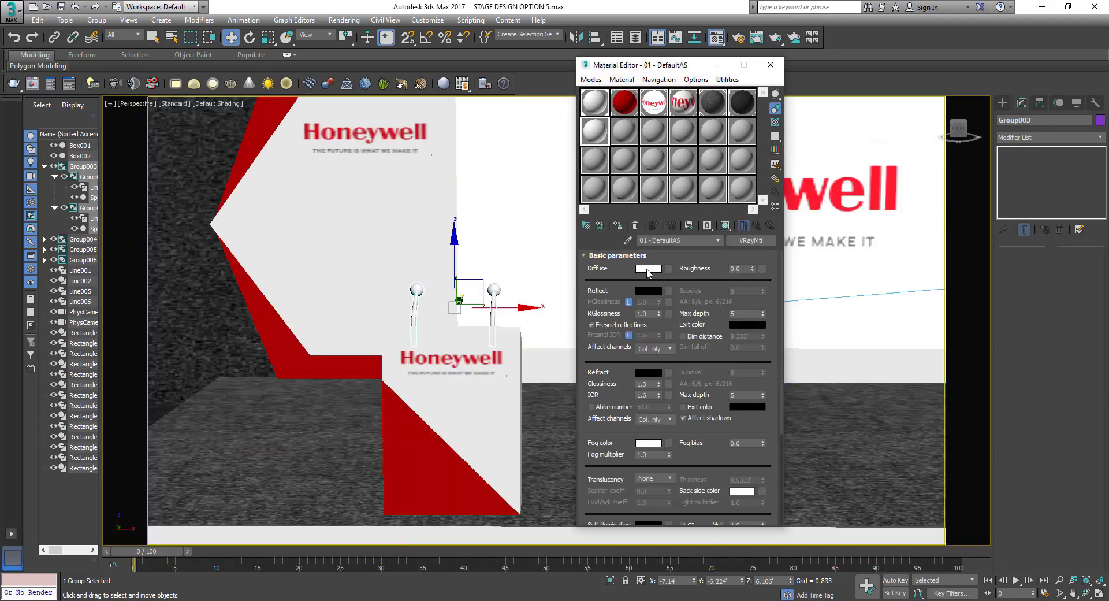
click(648, 268)
drag(449, 133, 368, 132)
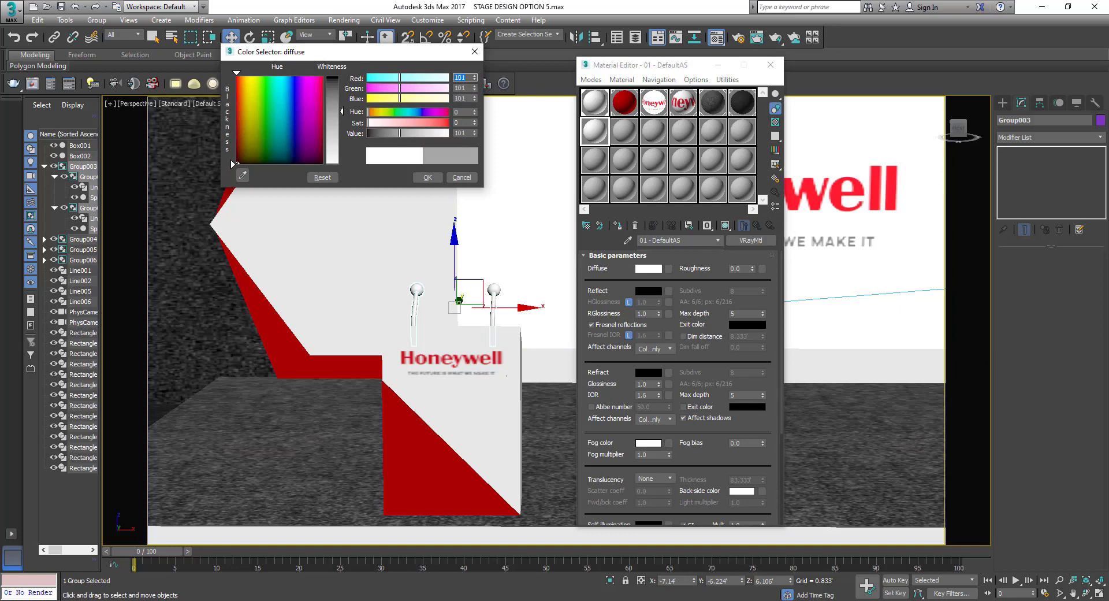
click(428, 177)
click(618, 227)
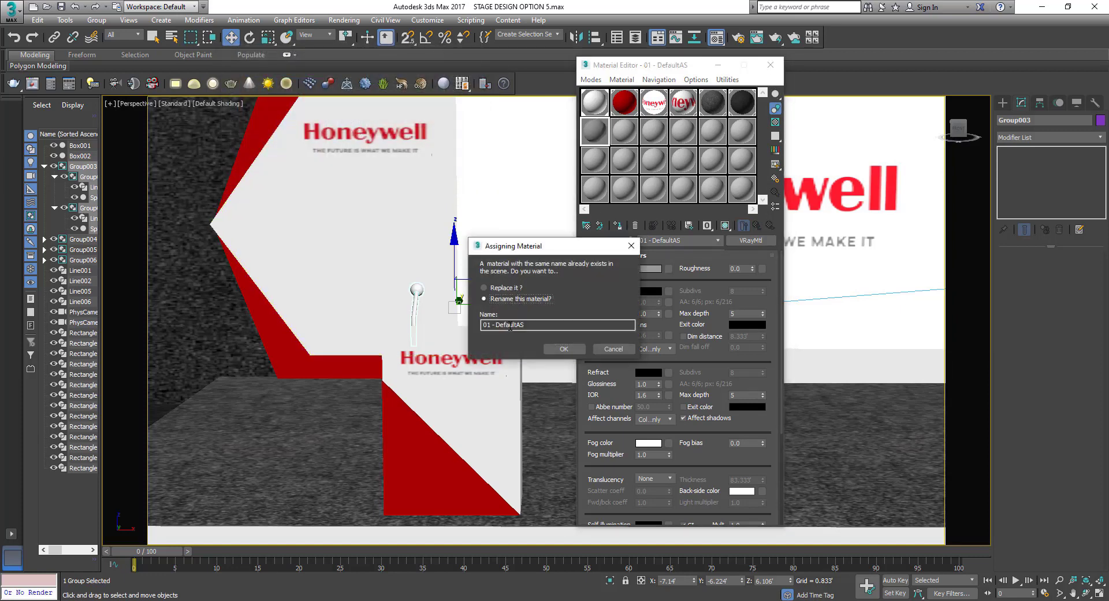
text(AS)
key(Return)
Switch back to the PhysCamera001 view and close the material editor
scroll(382, 289, down, 5)
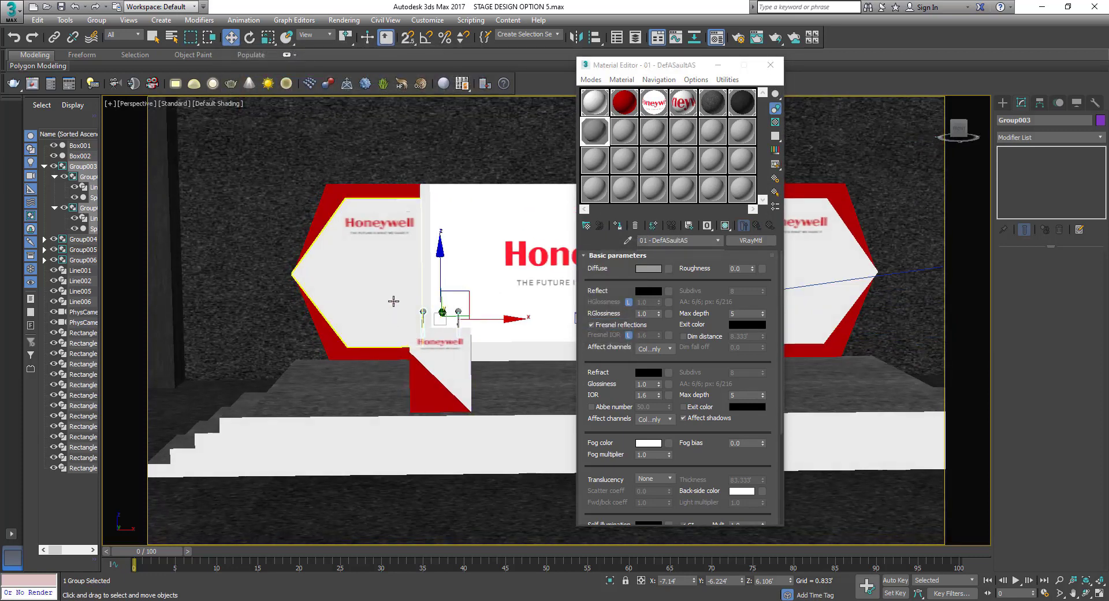
key(F3)
key(F3)
alt+middle_drag(380, 289, 497, 362)
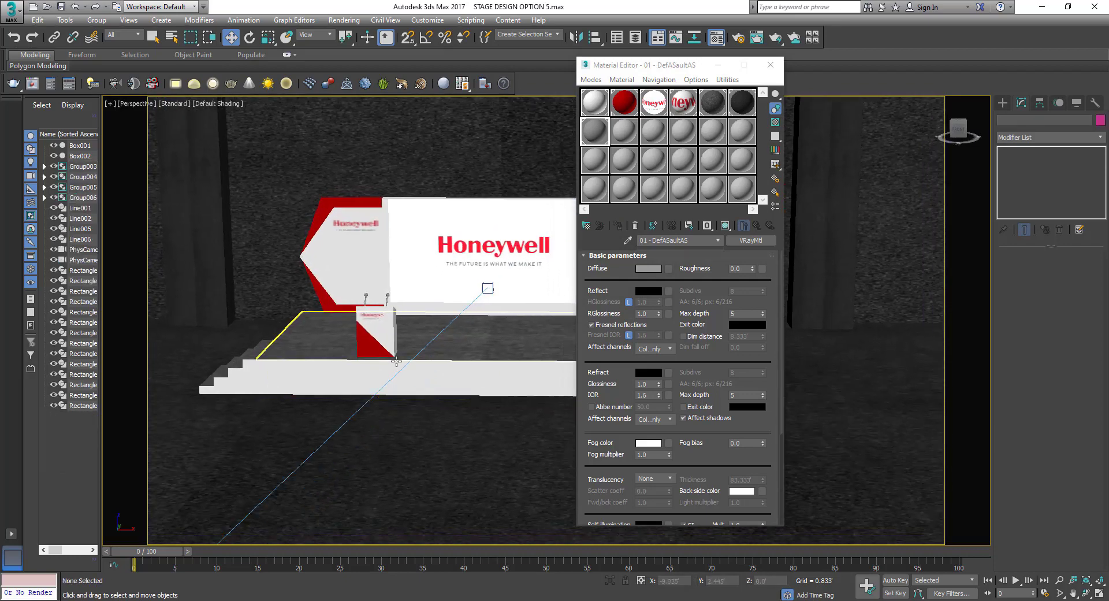
key(v)
key(Escape)
key(c)
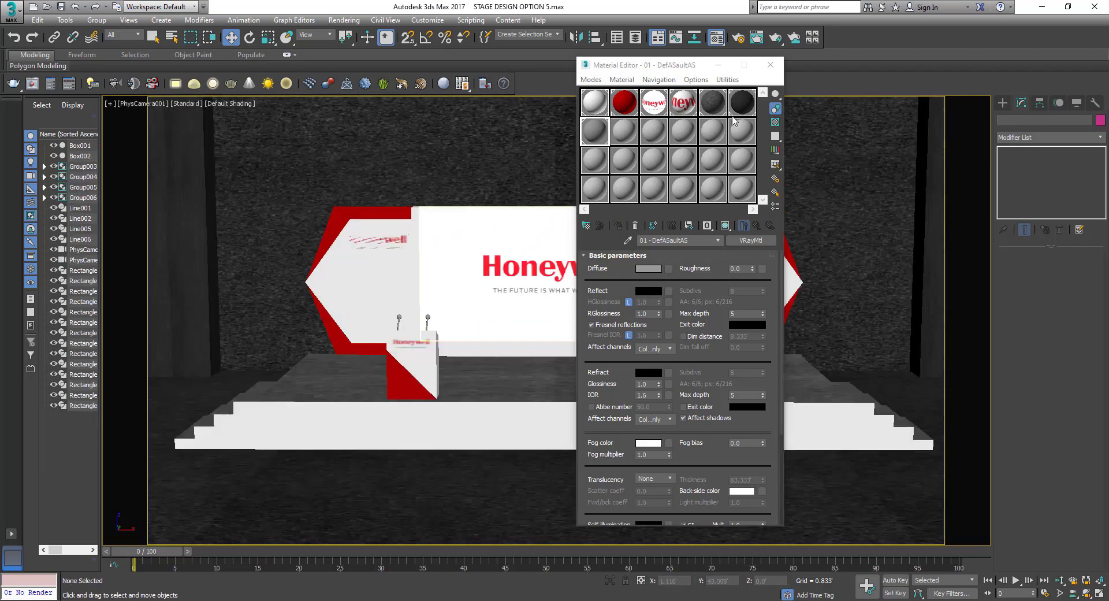
click(772, 67)
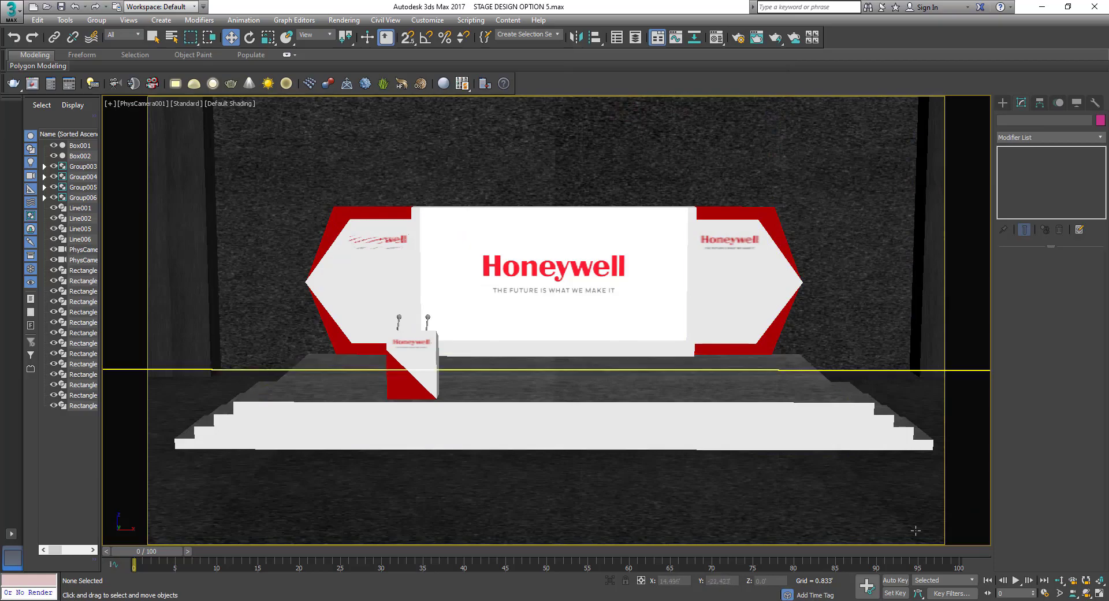